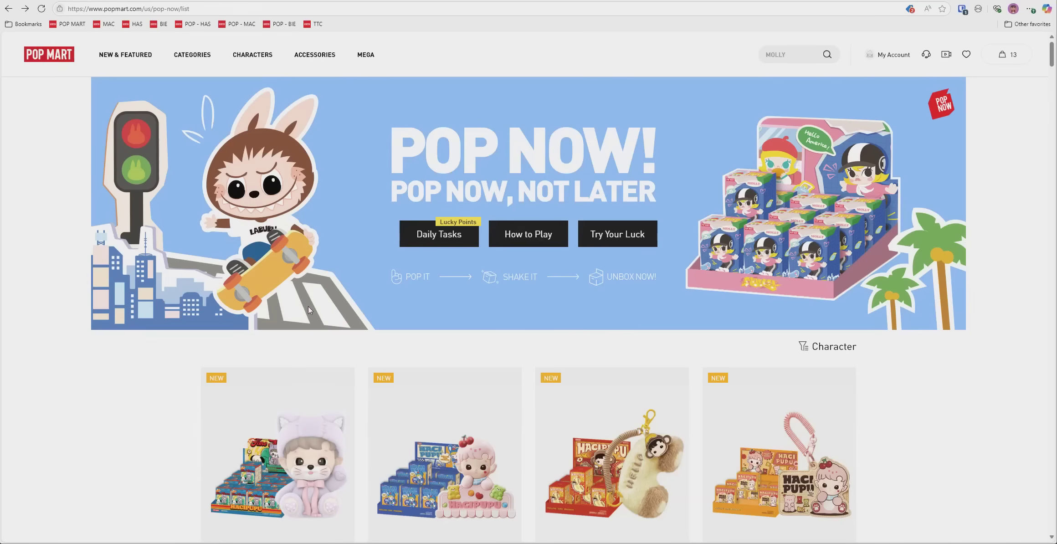
Step: Open the HACIPUPU Rolling Time Machine Series Figures set by going through the store home page's POP NOW listing
scroll(309, 310, "down", 2)
left_click(50, 55)
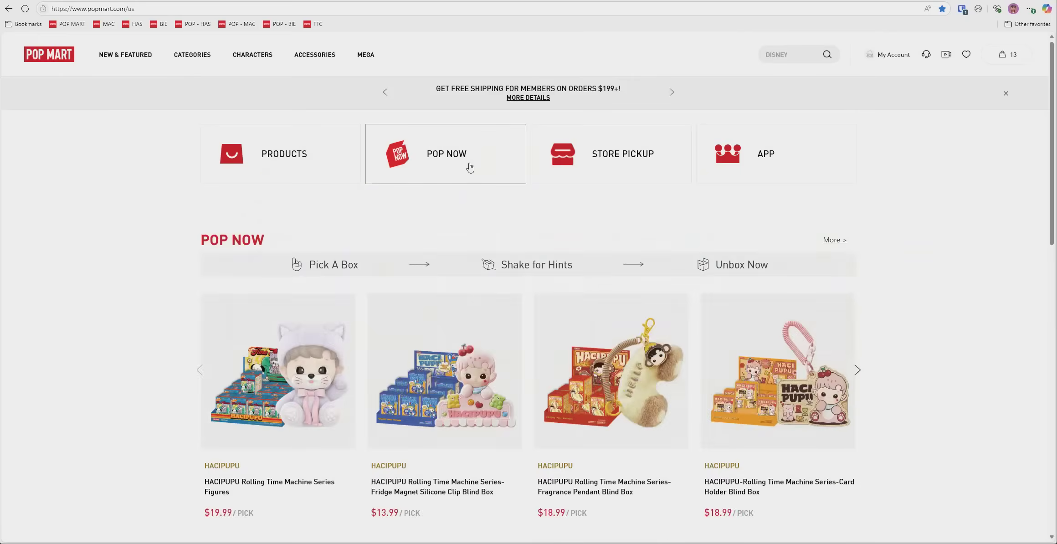
key("alt+Left")
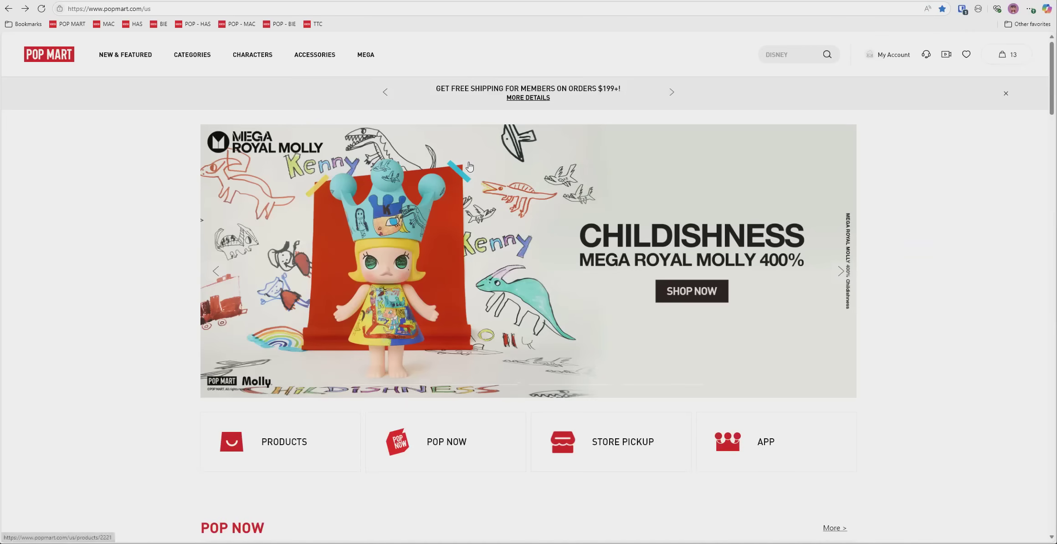
scroll(472, 255, "down", 3)
left_click(474, 258)
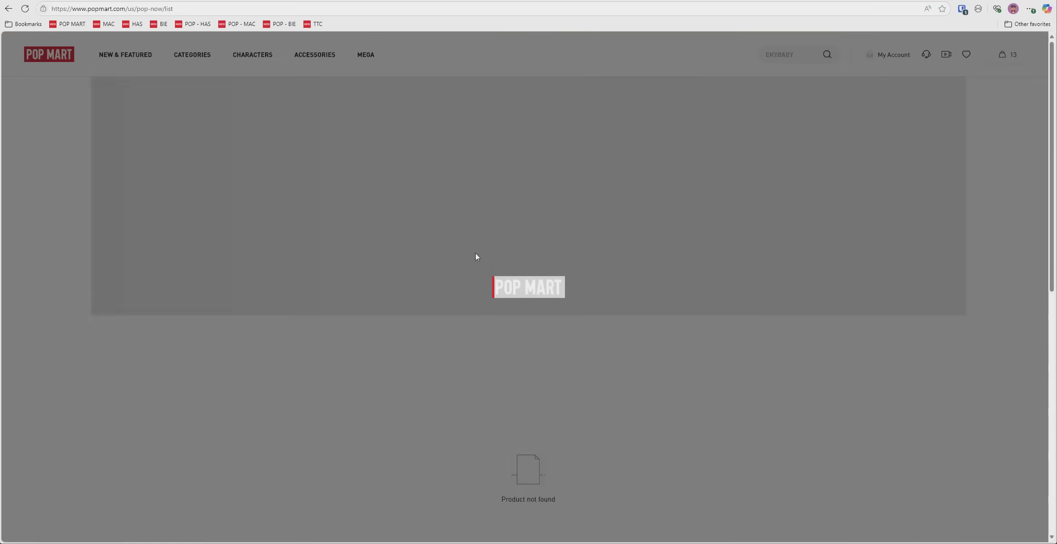
scroll(879, 315, "down", 3)
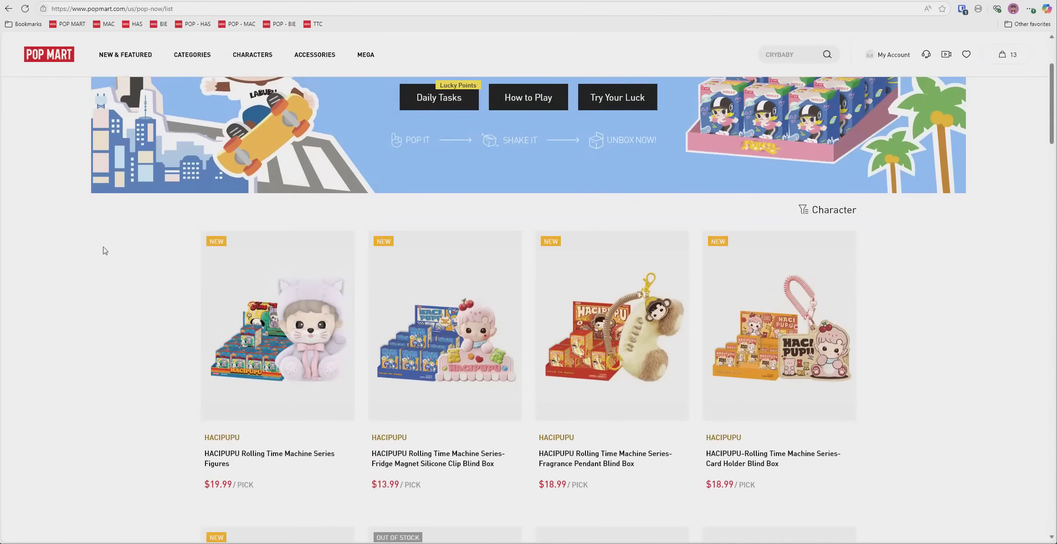
left_click(314, 305)
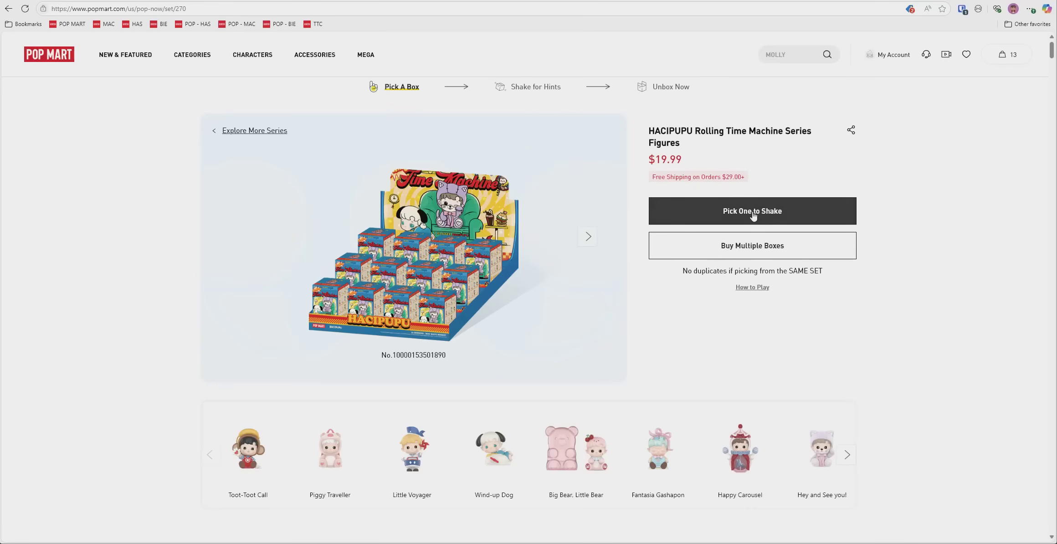
Step: Try to add all 12 boxes of the current HACIPUPU set to the bag using the multiple-box purchase option
left_click(745, 247)
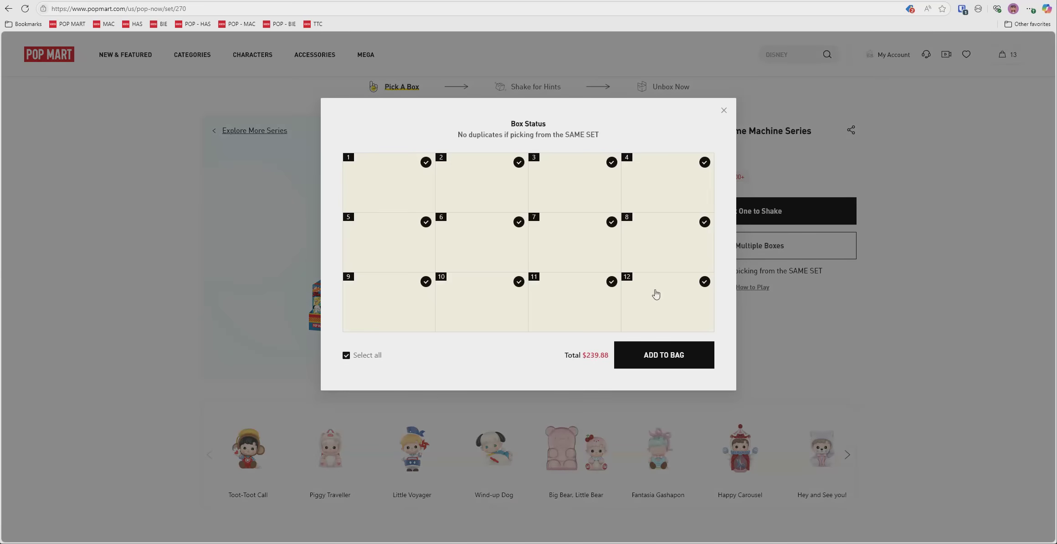
left_click(664, 350)
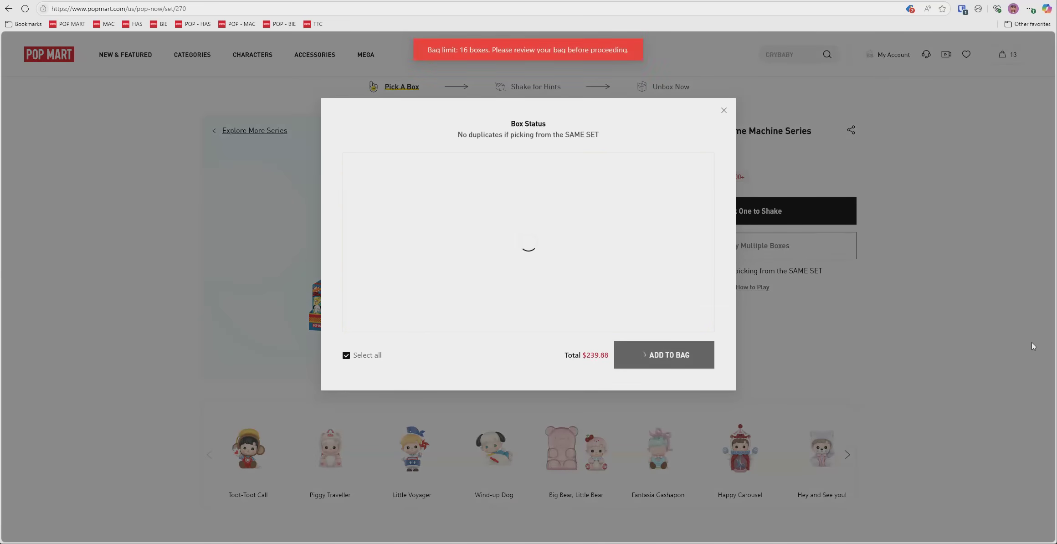
left_click(724, 111)
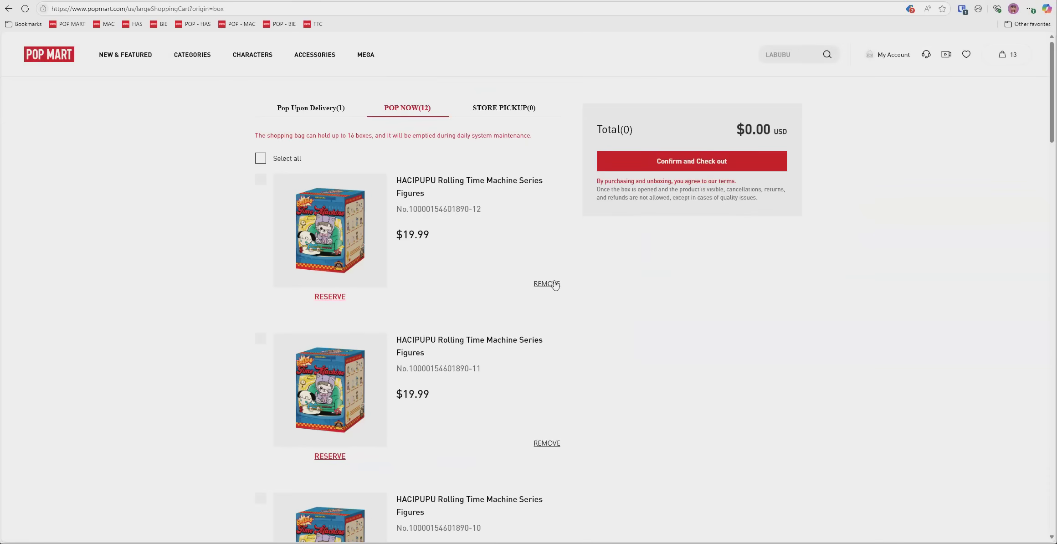
Step: Remove the HACIPUPU Rolling Time Machine boxes from the bag's POP NOW section one after another
scroll(556, 283, "down", 5)
scroll(555, 284, "down", 20)
scroll(555, 284, "up", 20)
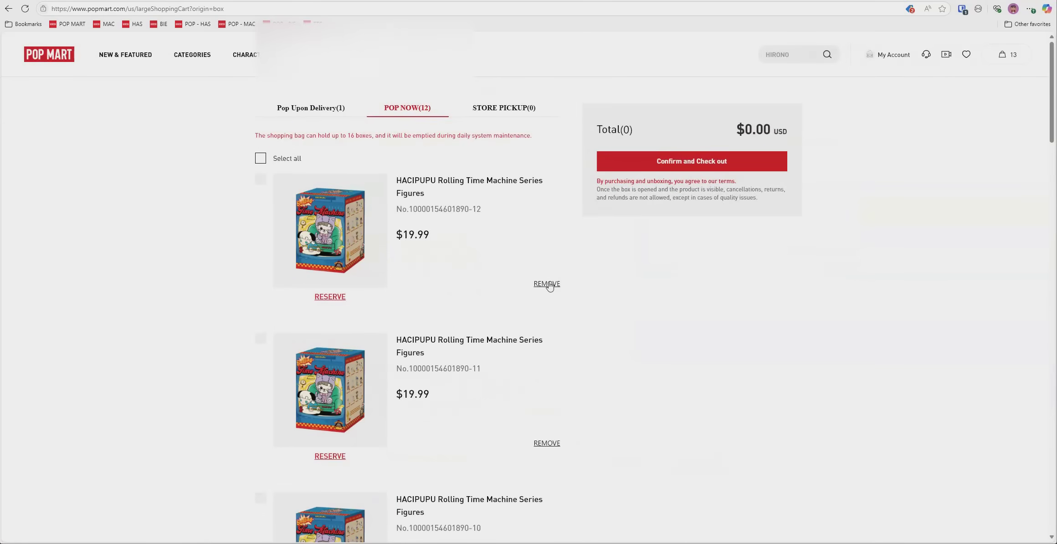
left_click(549, 284)
left_click(550, 284)
left_click(549, 284)
left_click(549, 284)
left_click(549, 283)
left_click(549, 284)
left_click(549, 284)
left_click(550, 284)
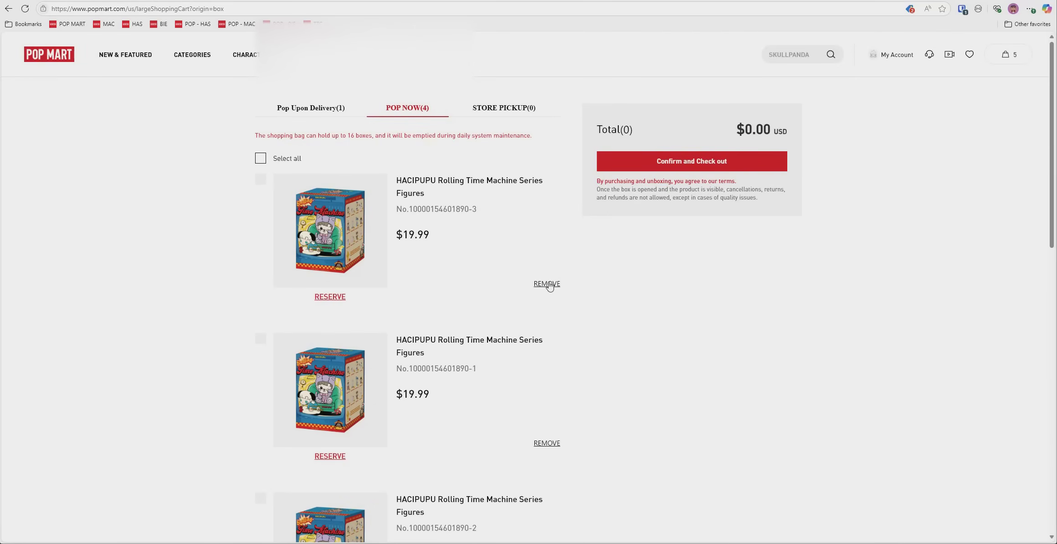
left_click(550, 284)
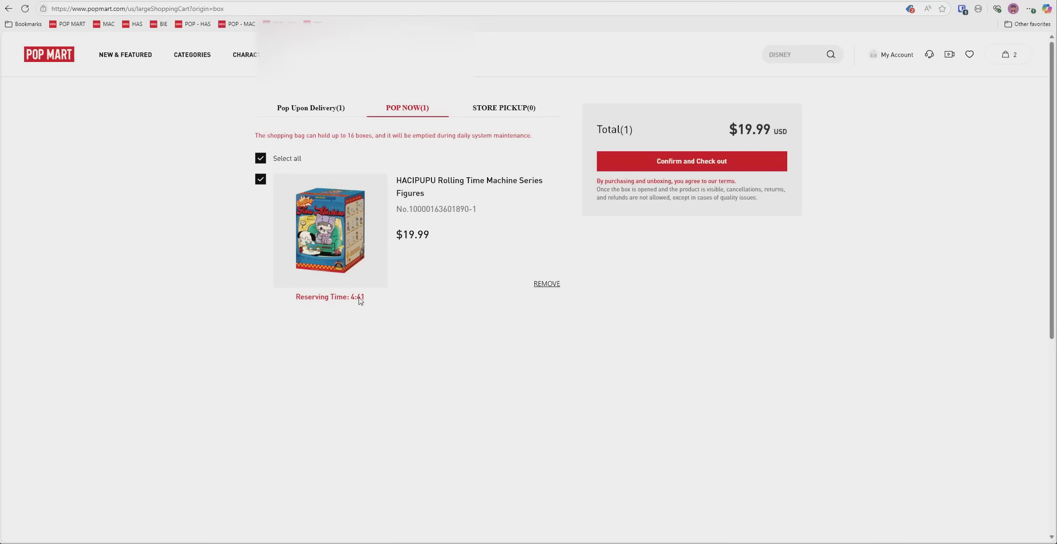
Step: Renew the box's reservation by opening the checkout, returning to the bag and checking out again
left_click(638, 164)
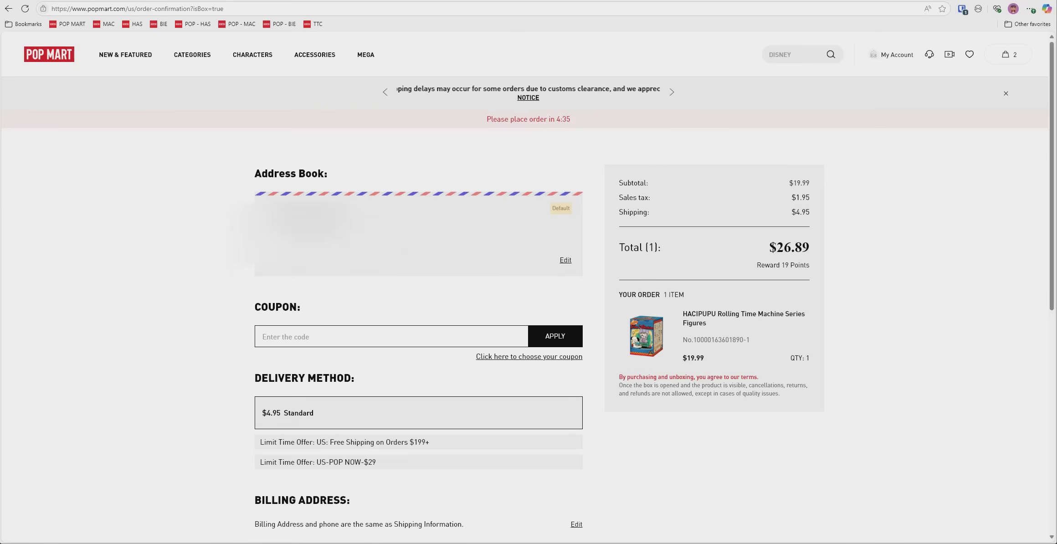
left_click(7, 10)
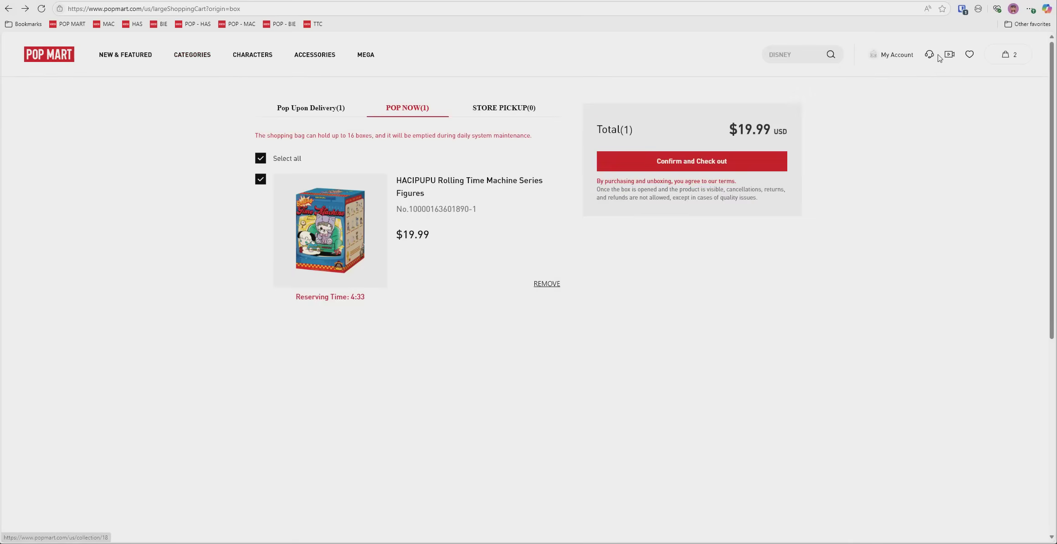
left_click(676, 166)
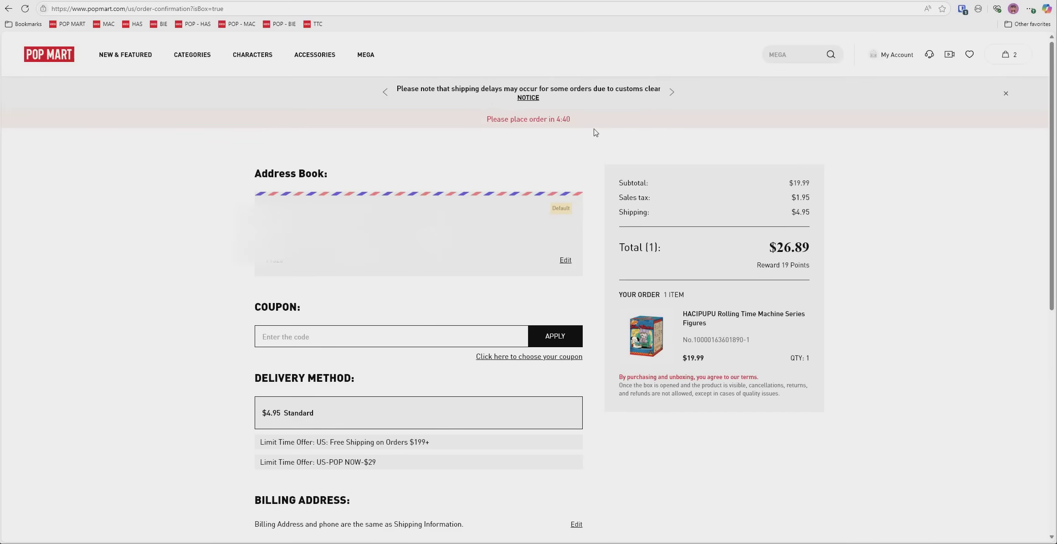
Step: Leave the checkout and reopen the HACIPUPU Rolling Time Machine Series Figures page through the home page's POP NOW listing
left_click(49, 55)
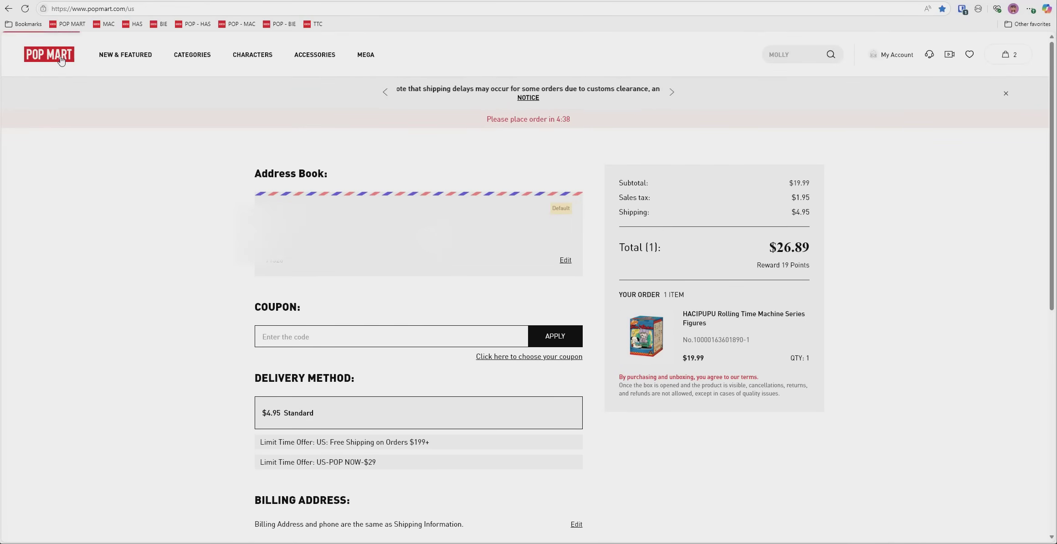
scroll(484, 274, "down", 4)
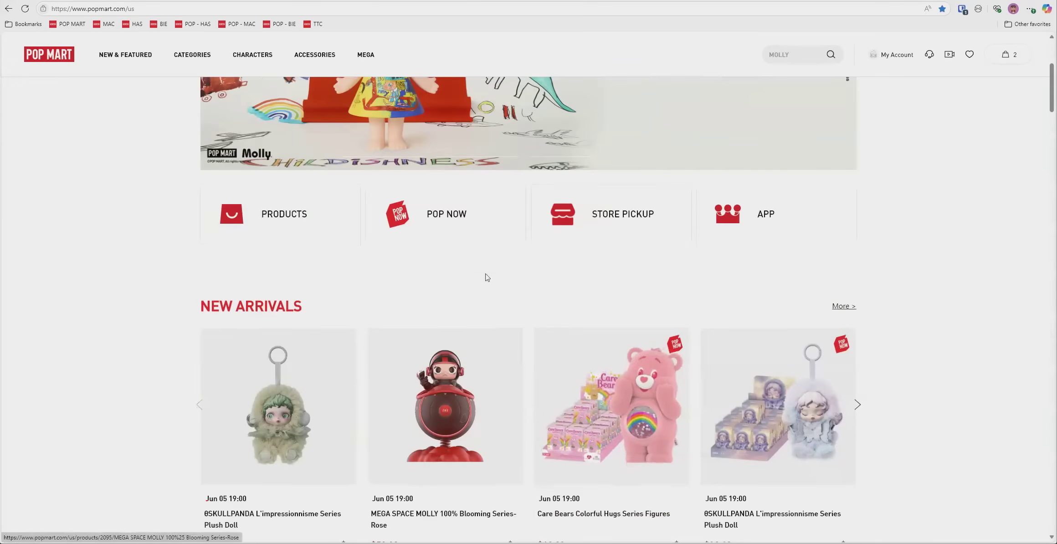
left_click(464, 227)
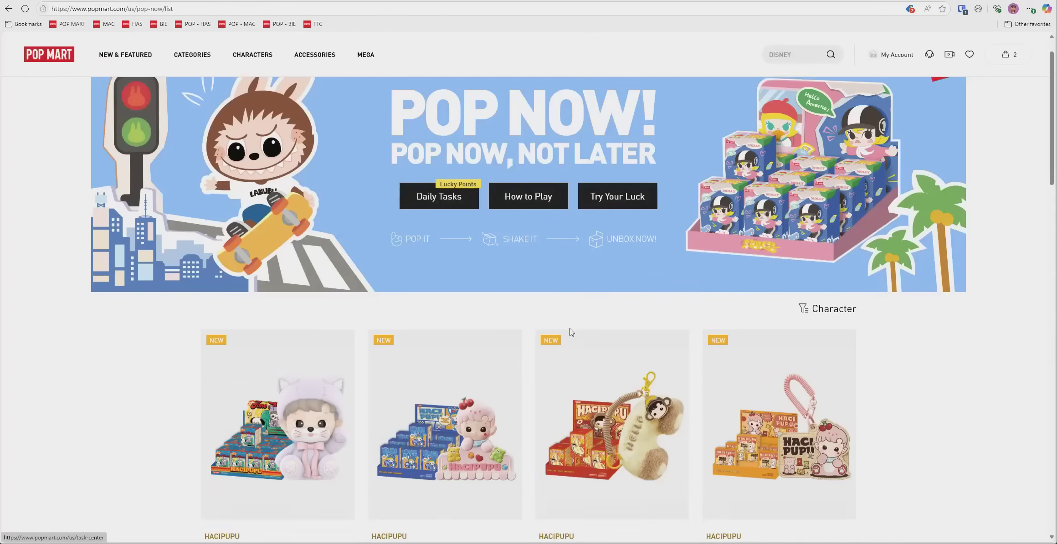
left_click(592, 243)
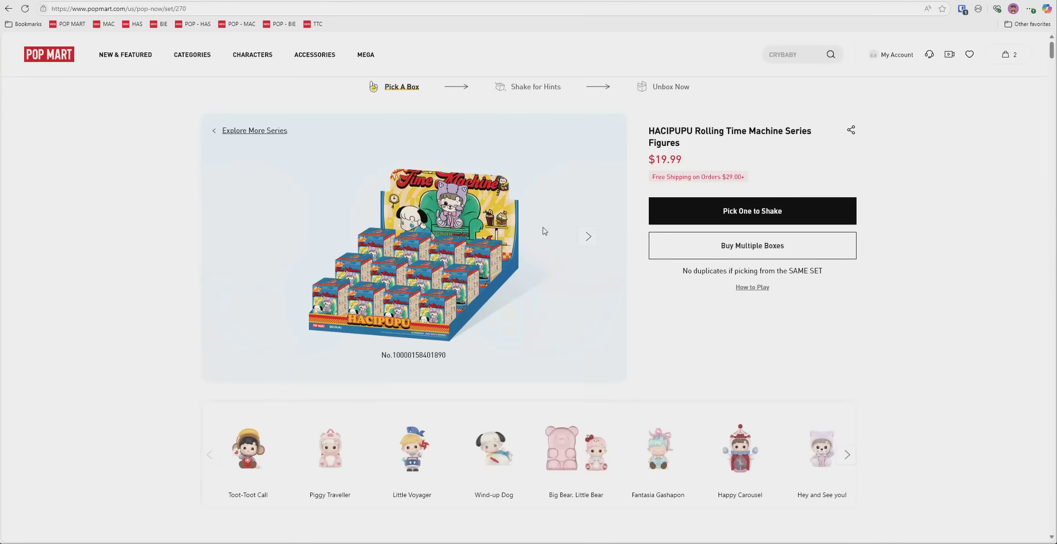
Step: Add box 1 from a different set of the HACIPUPU series to the bag and view the bag
left_click(588, 238)
left_click(593, 240)
left_click(755, 245)
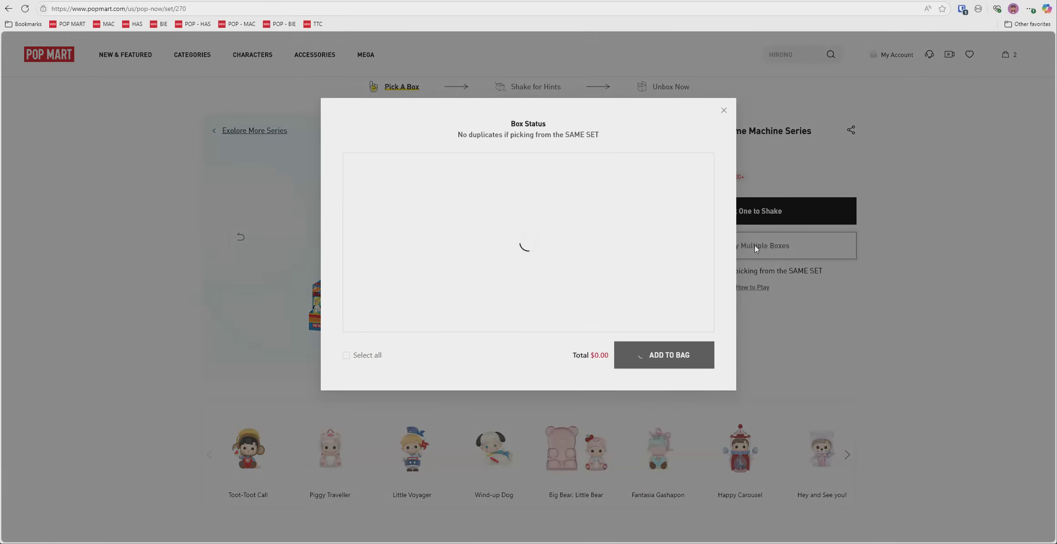
left_click(418, 171)
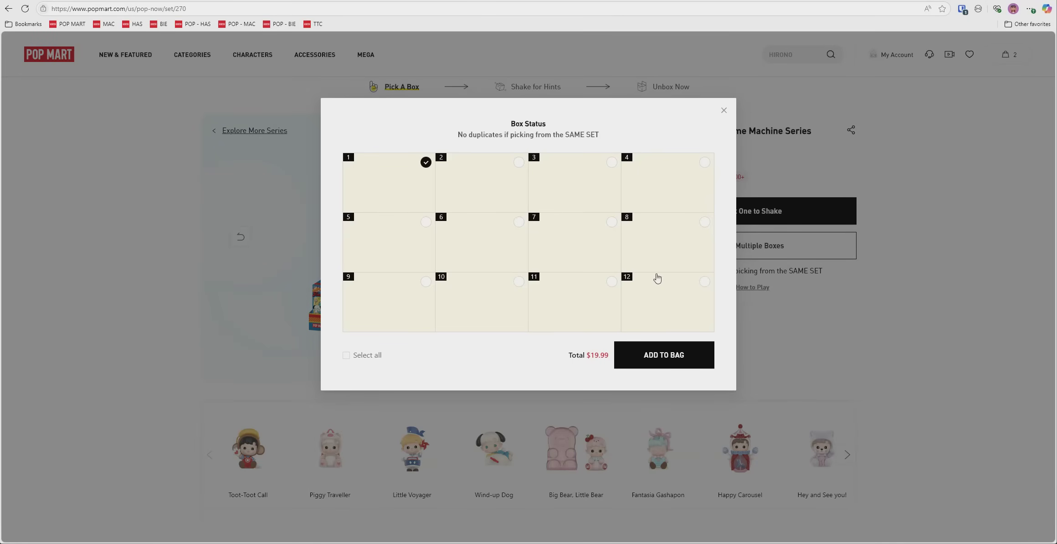
left_click(668, 361)
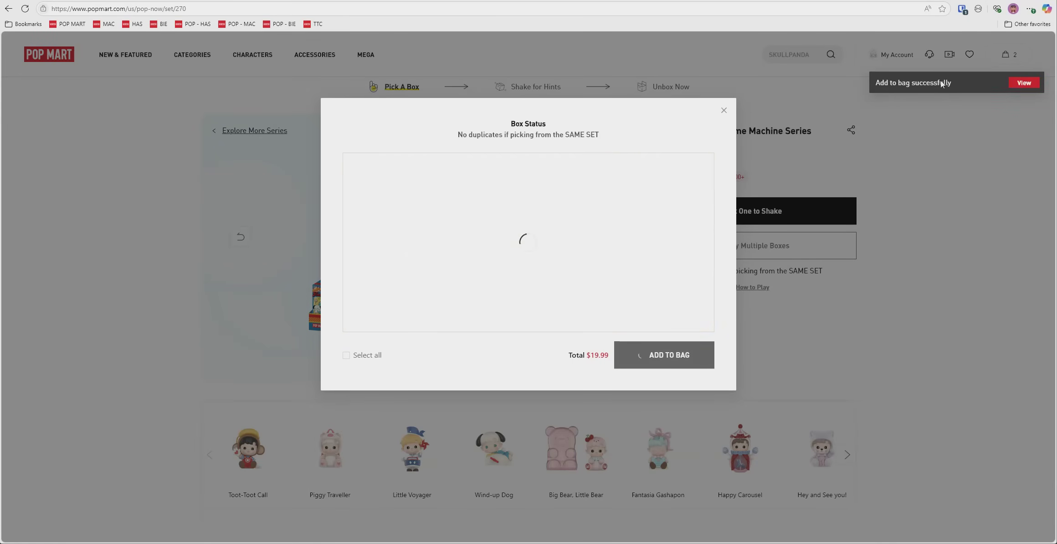
left_click(1021, 87)
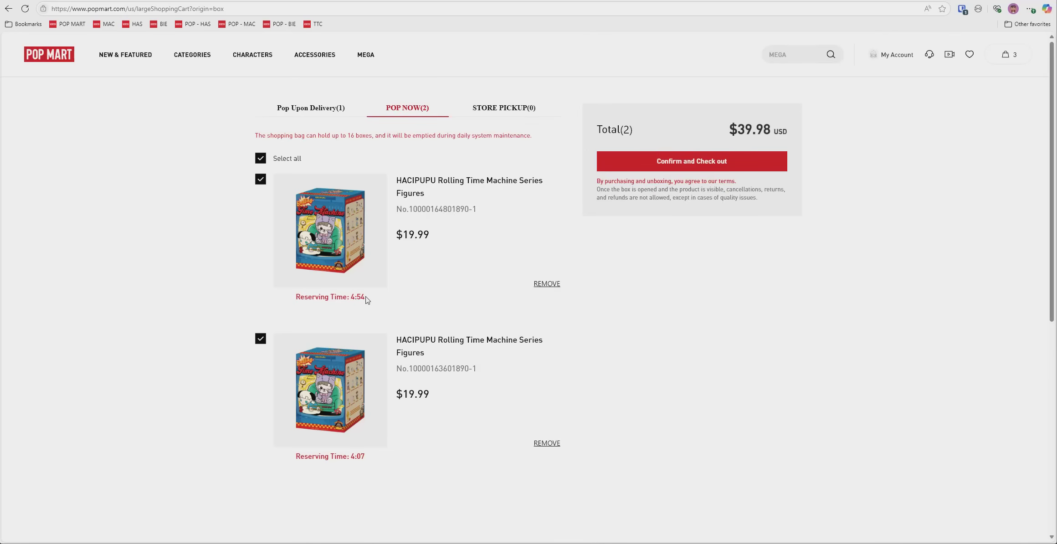
Step: Open the checkout for both reserved boxes to renew their reservation time, and return to the bag
left_click(681, 165)
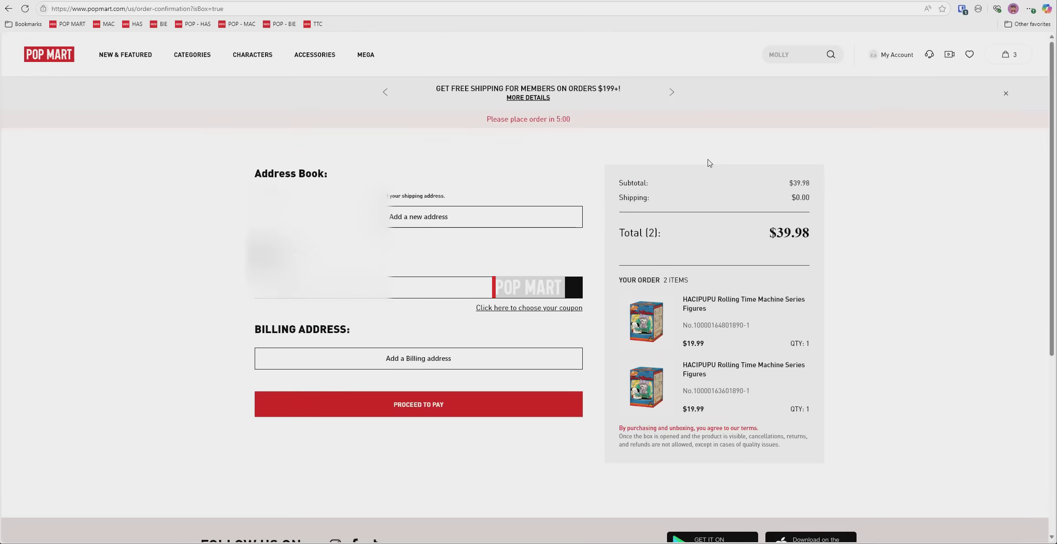
left_click(7, 10)
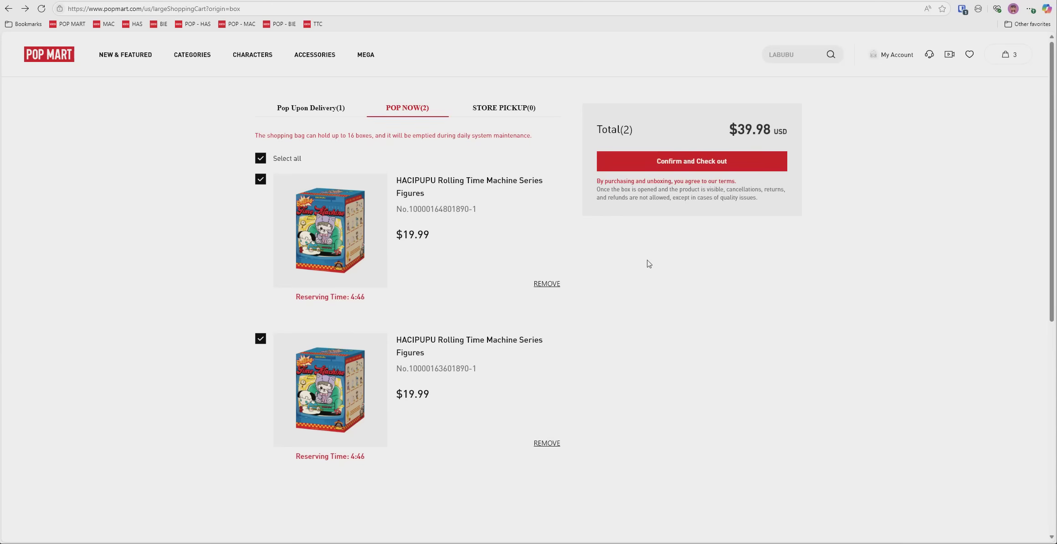
Step: Reopen the HACIPUPU Rolling Time Machine Series Figures page from the home page and advance to another set
left_click(48, 54)
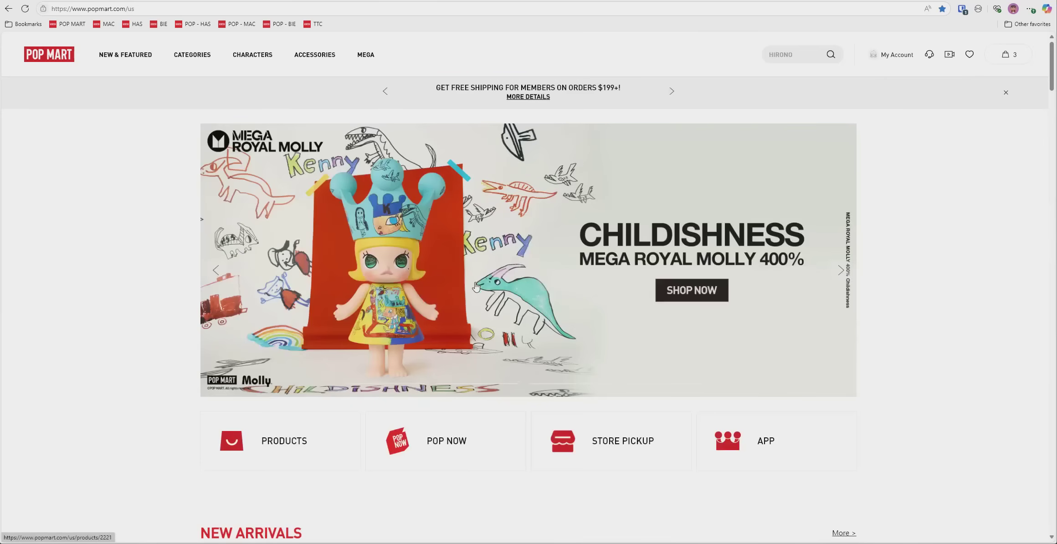
scroll(449, 228, "down", 5)
left_click(451, 184)
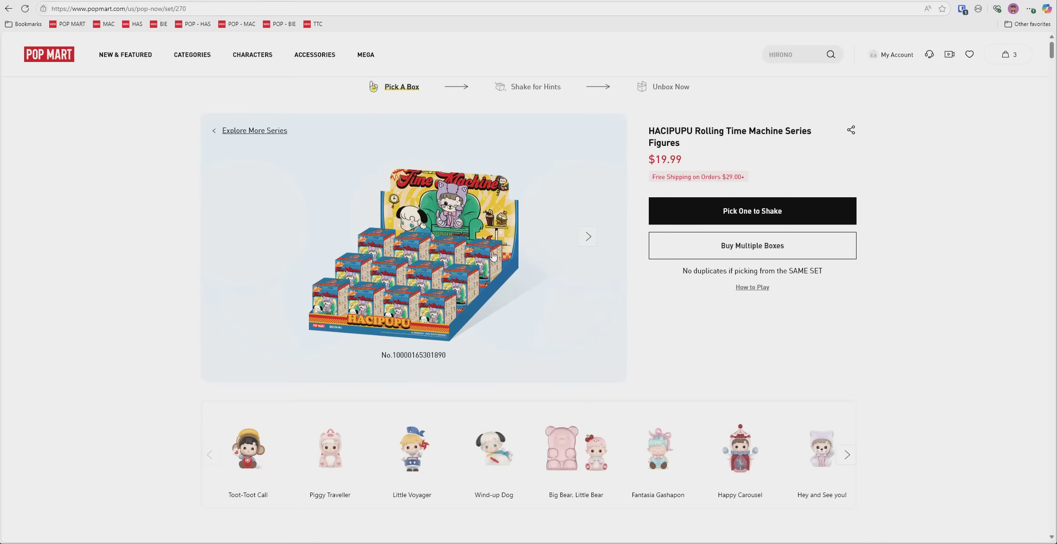
left_click(588, 241)
key("ctrl+l")
key("End")
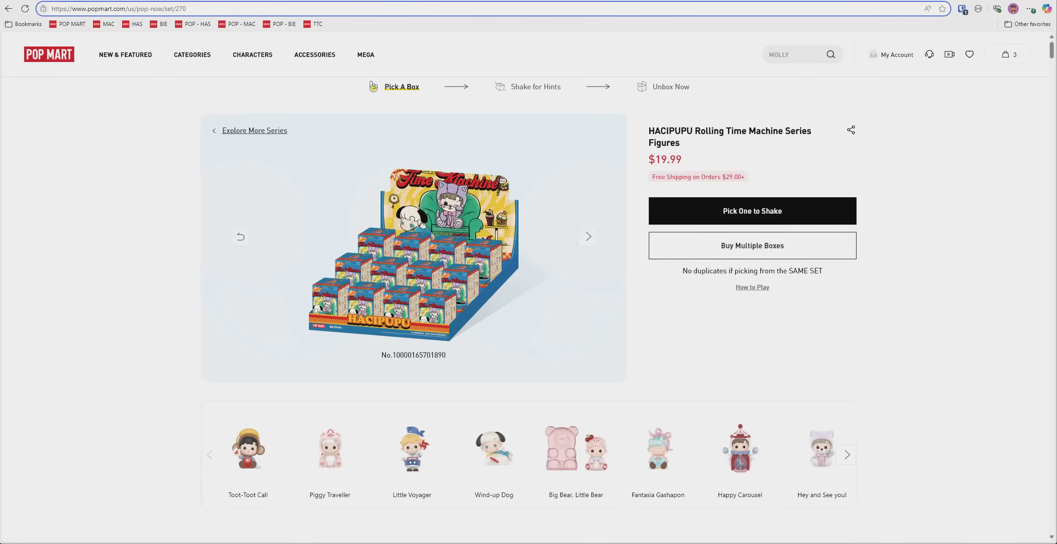
type("-")
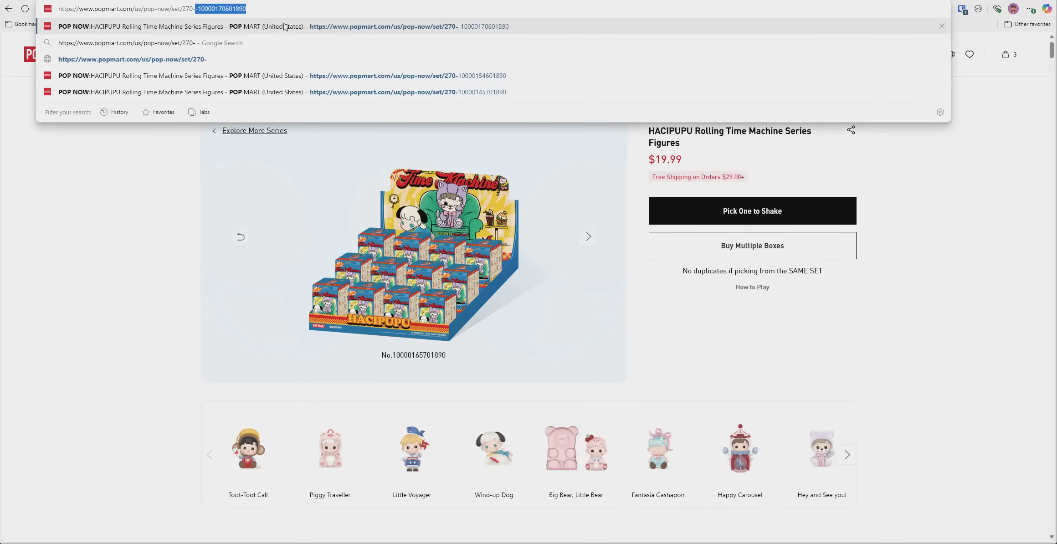
type("10000")
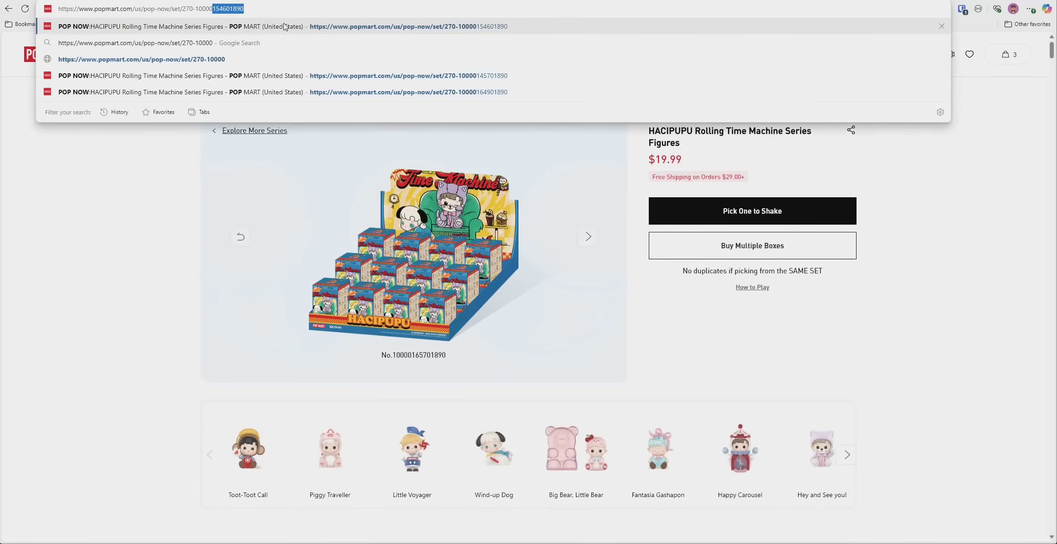
key("BackSpace")
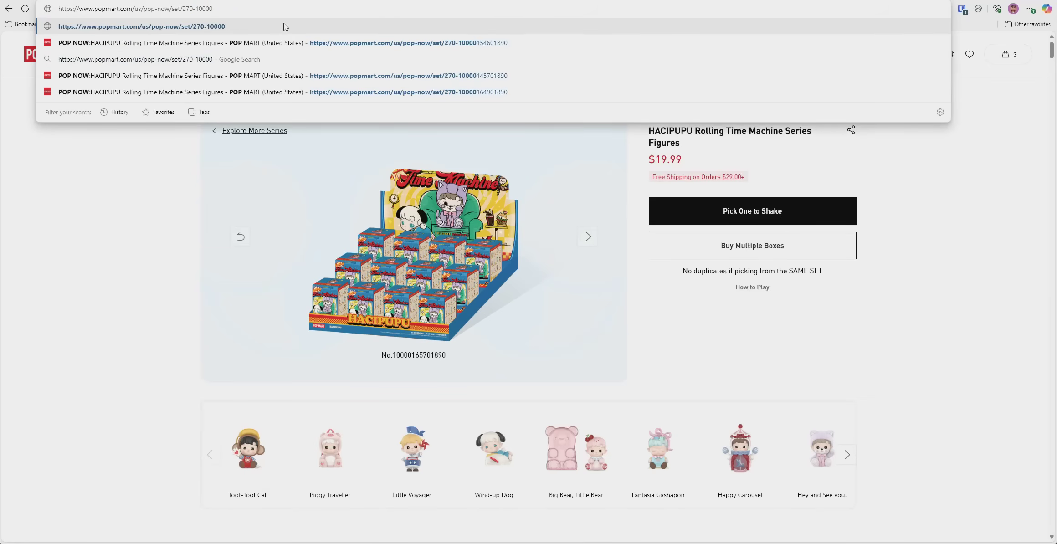
type("165")
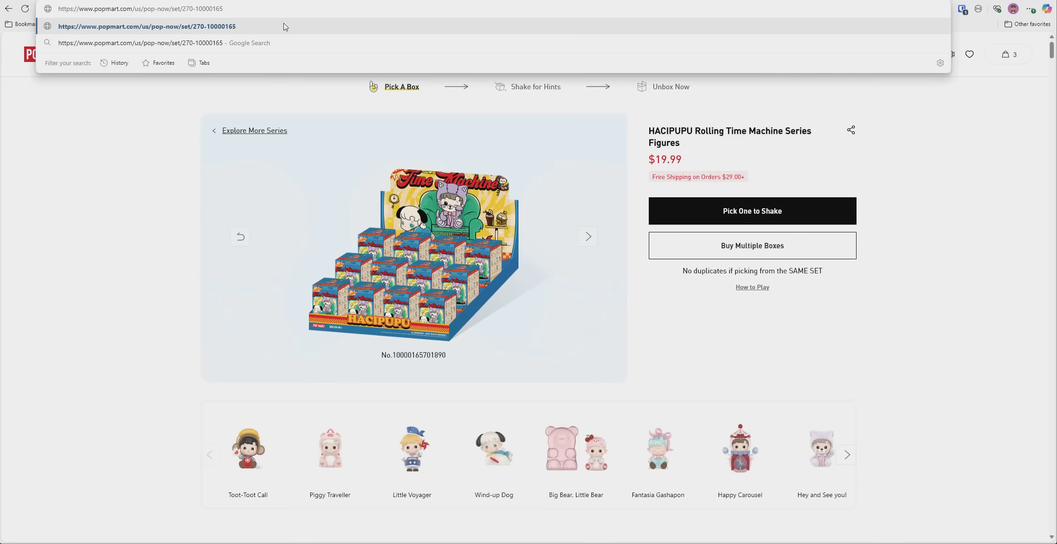
type("701890")
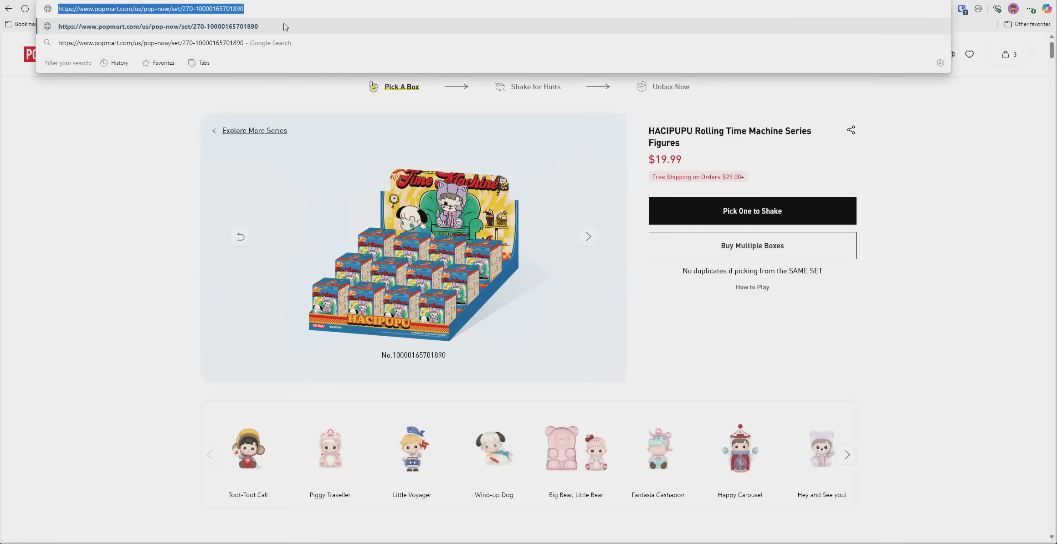
key("Return")
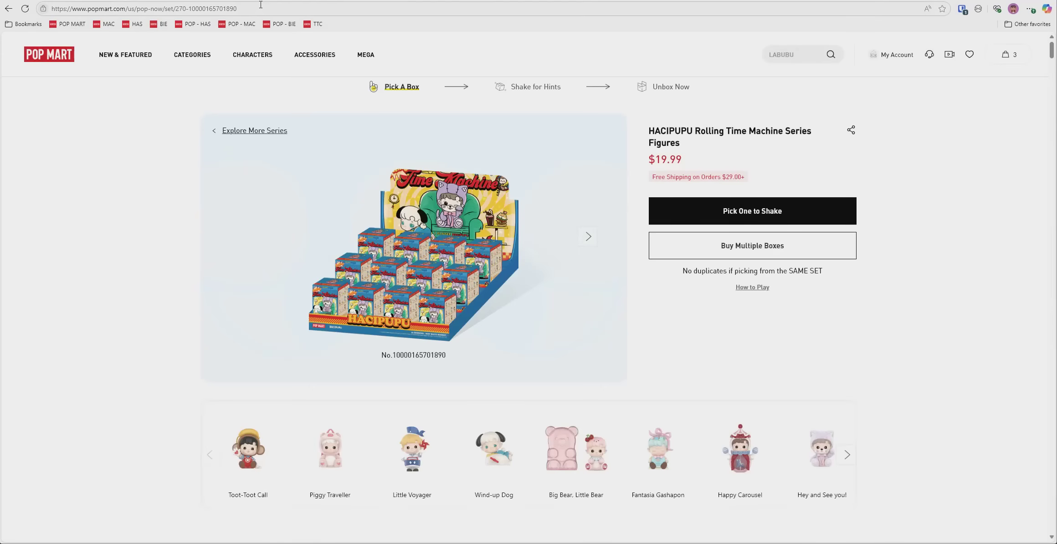
left_click(235, 9)
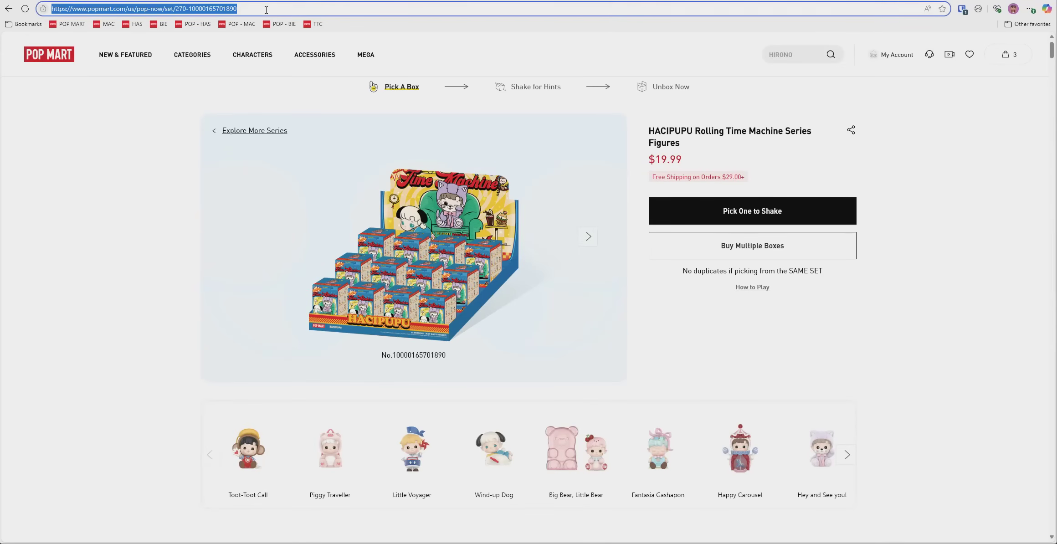
left_click(221, 9)
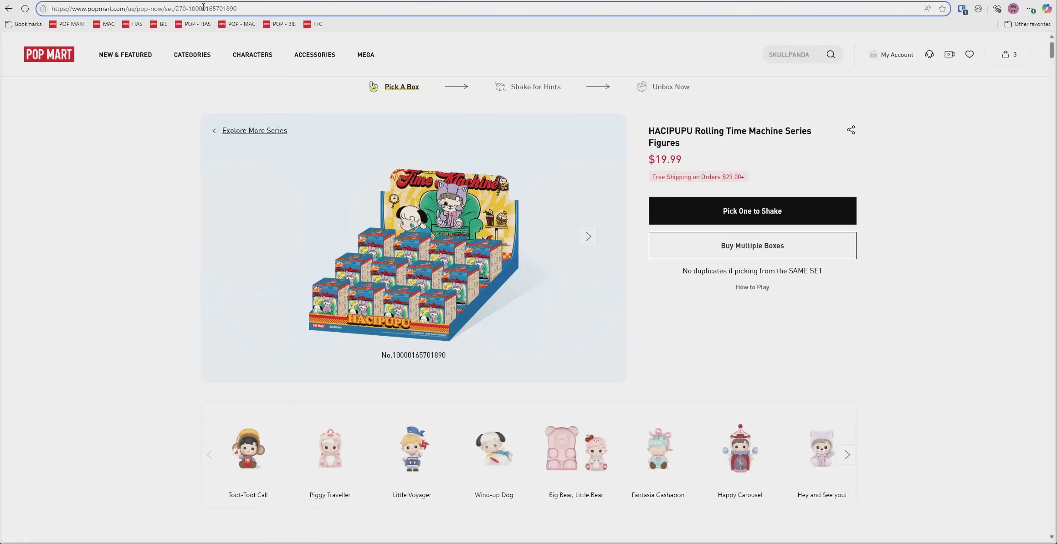
left_click_drag(206, 9, 220, 9)
left_click(222, 8)
key("BackSpace")
type("8")
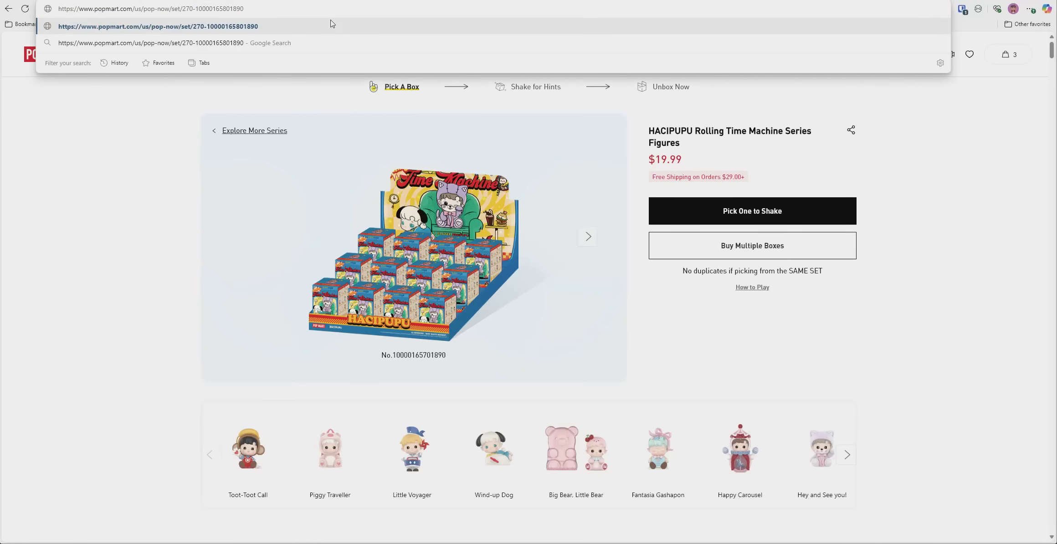
key("Return")
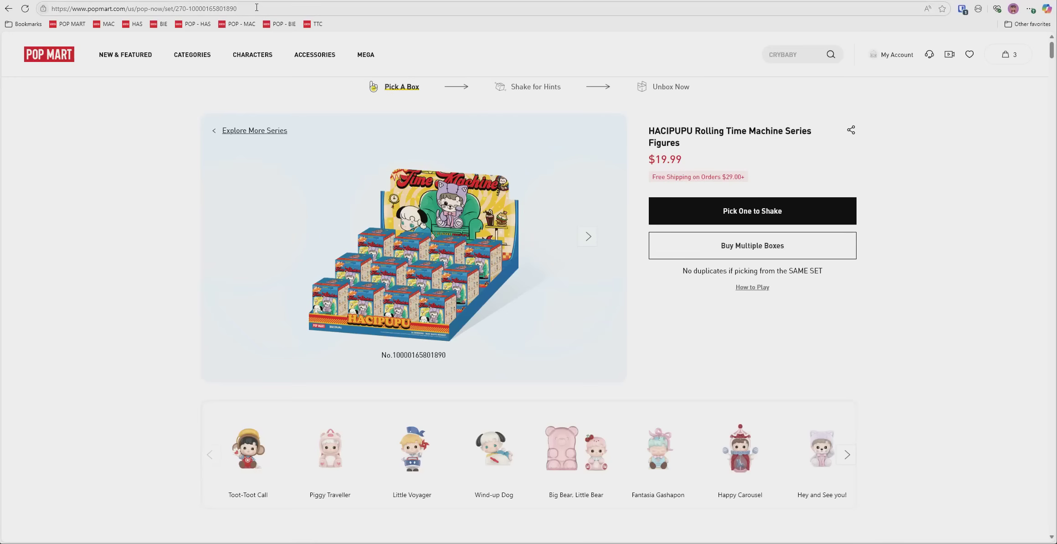
left_click(219, 8)
left_click(220, 8)
left_click_drag(208, 8, 213, 8)
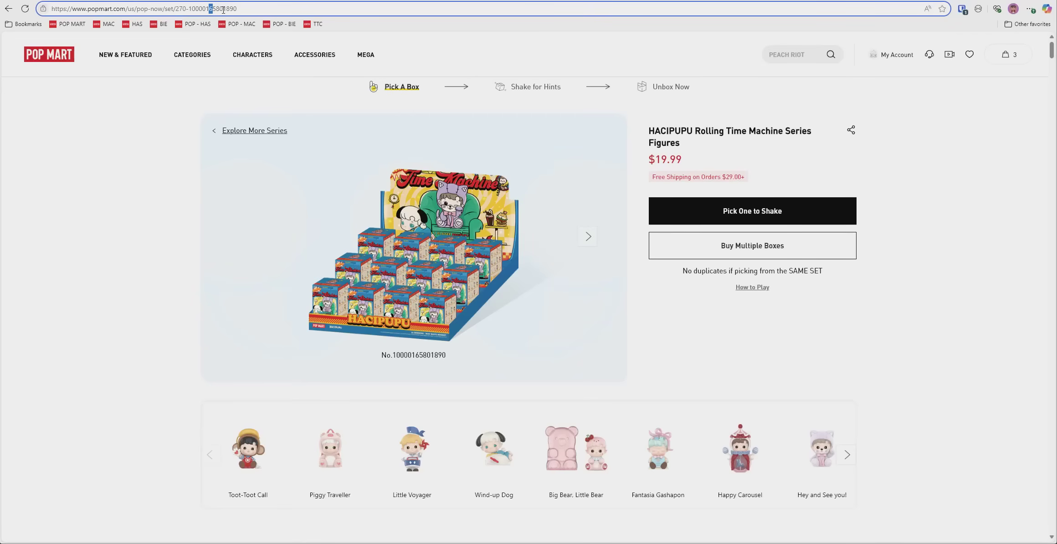
type("7")
key("Return")
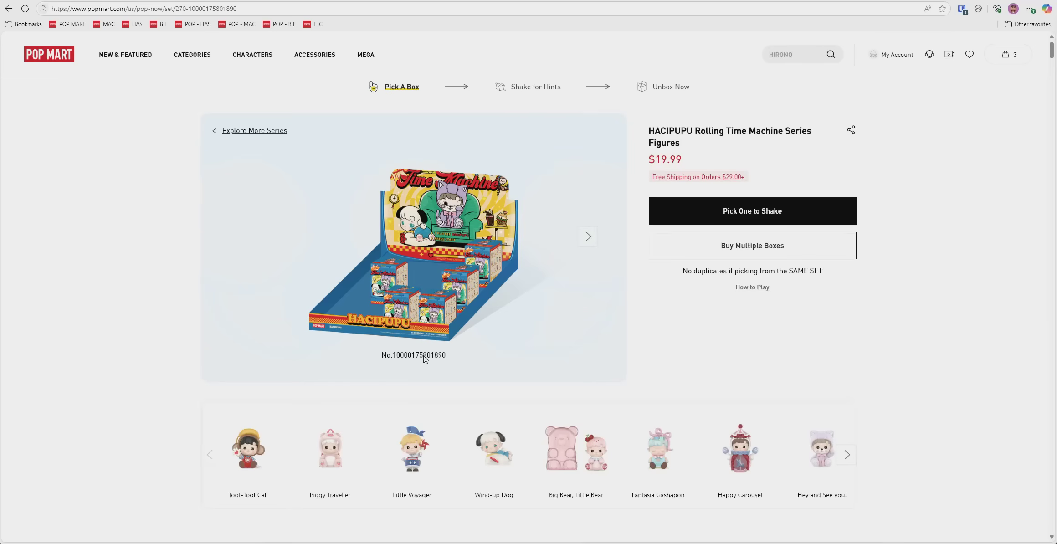
Step: Highlight the set number in the page address, and switch to the Labubu - POP NOW - Links Generator spreadsheet in Google Sheets
left_click_drag(238, 8, 188, 8)
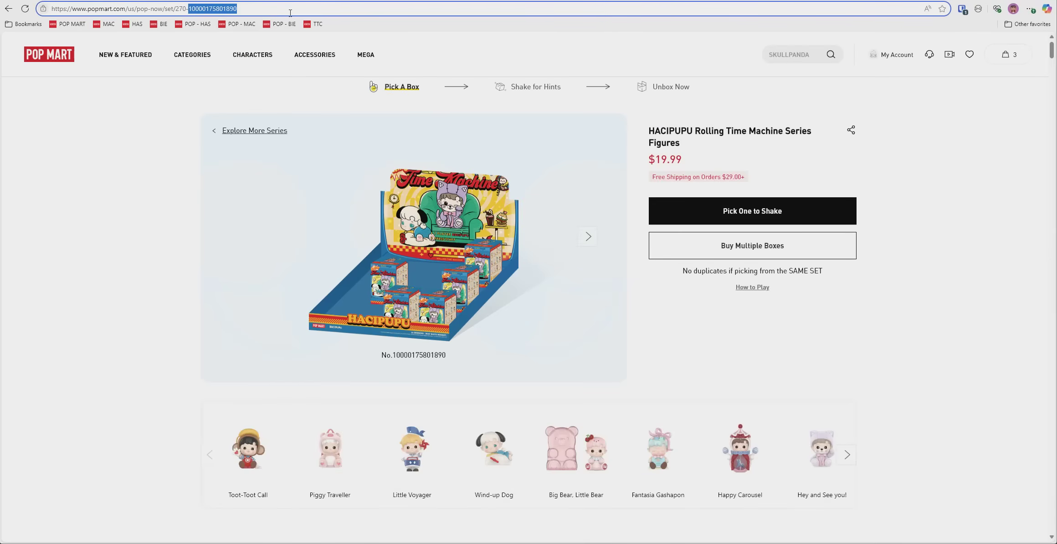
left_click(245, 9)
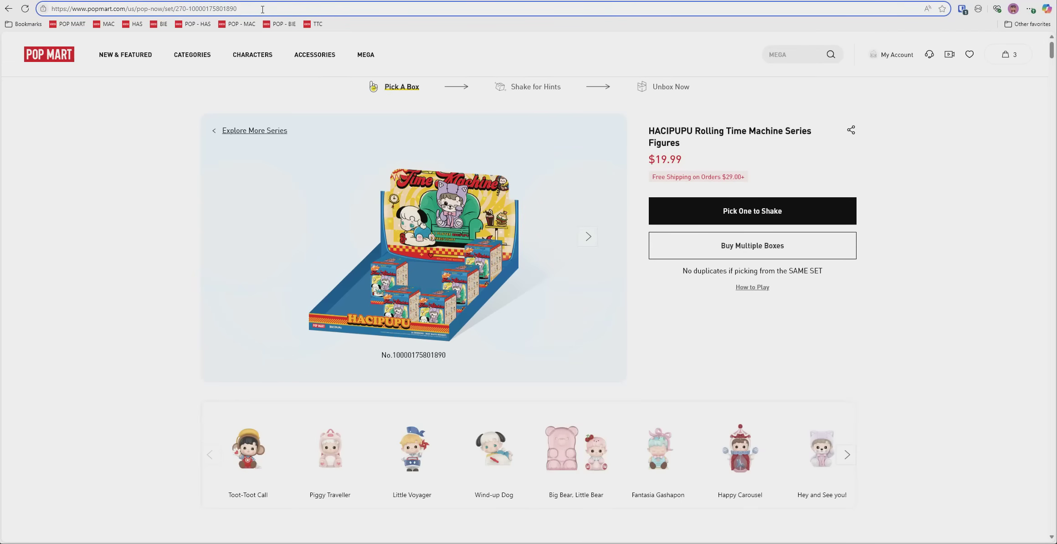
left_click(252, 210)
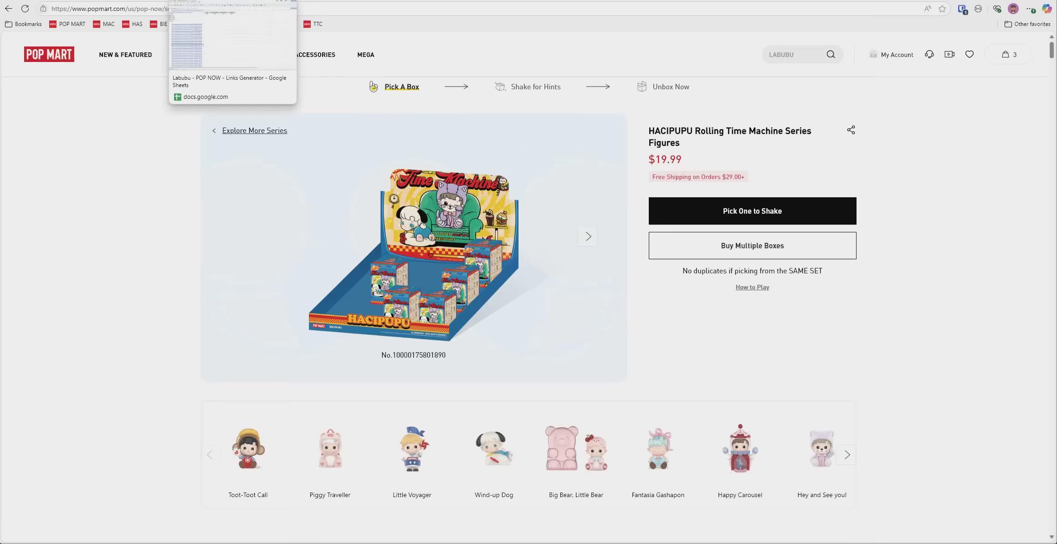
left_click(205, 0)
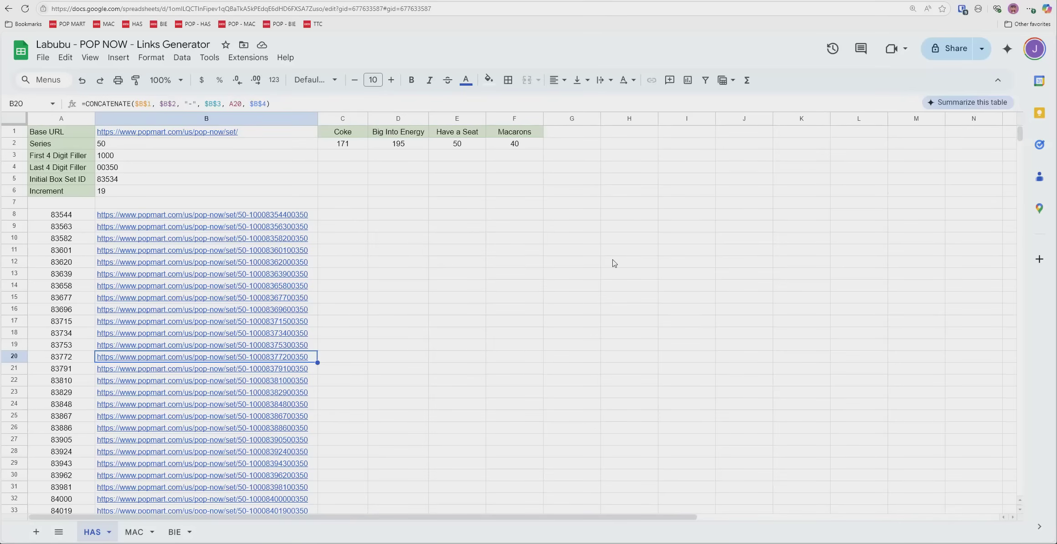
Step: Examine how the series number and first-digit filler on the HAS sheet correspond to the parts of the generated links
left_click(459, 240)
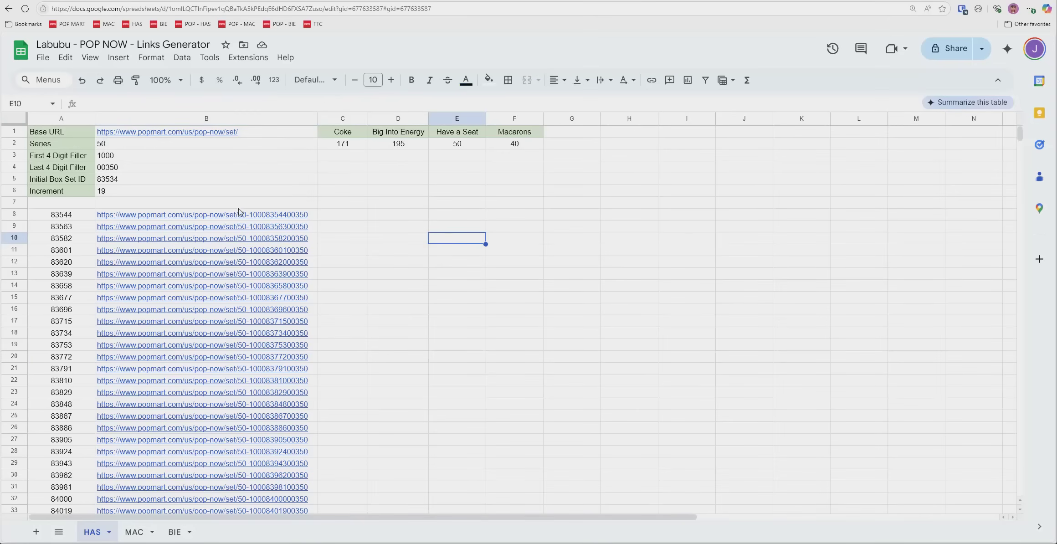
left_click(469, 313)
left_click(128, 146)
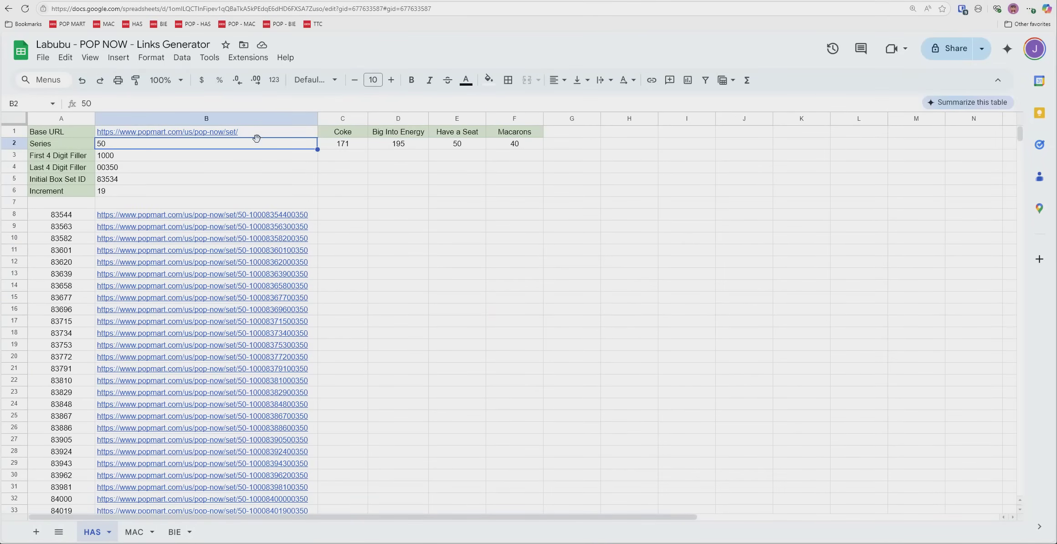
left_click(413, 144)
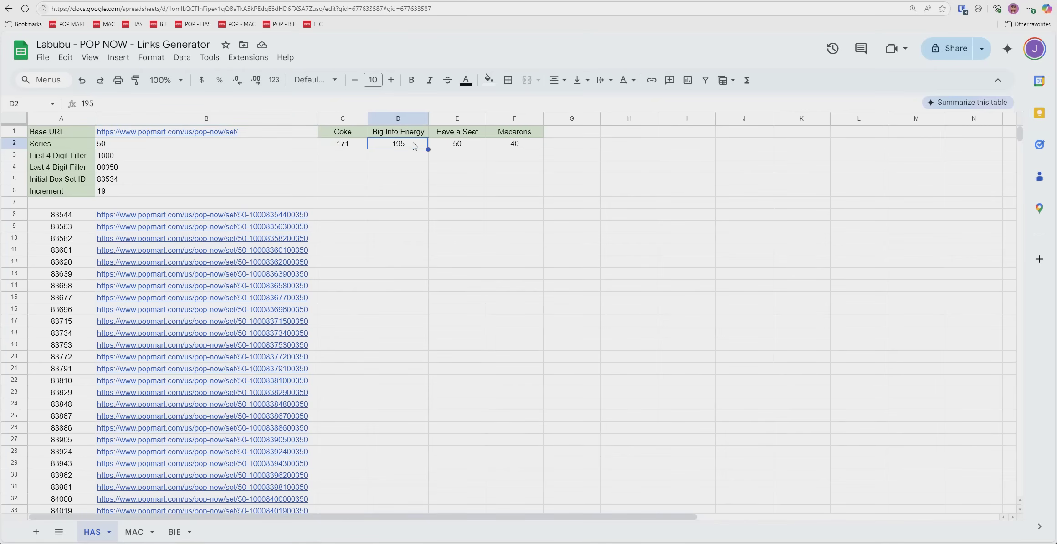
left_click(456, 147)
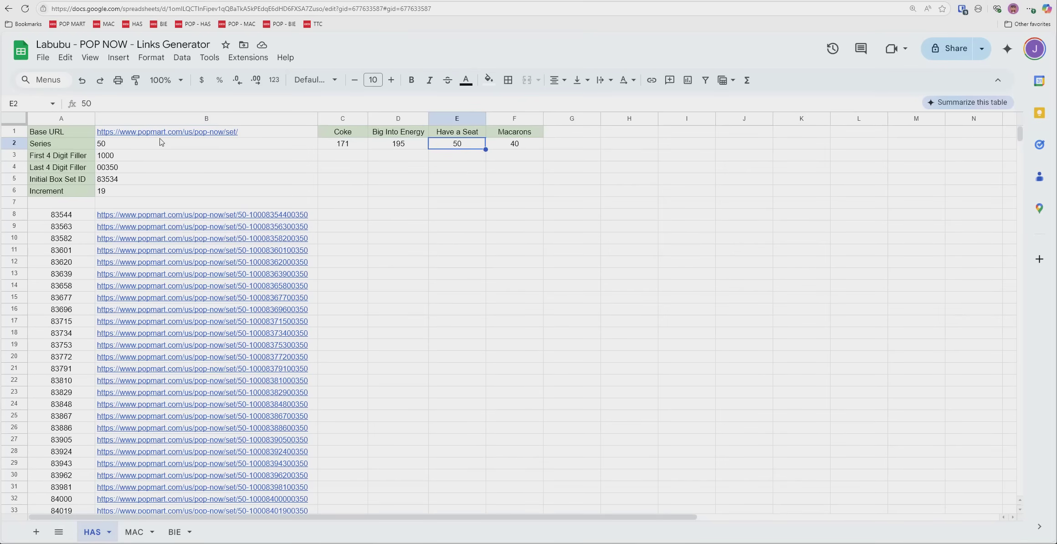
left_click(127, 146)
left_click(142, 157)
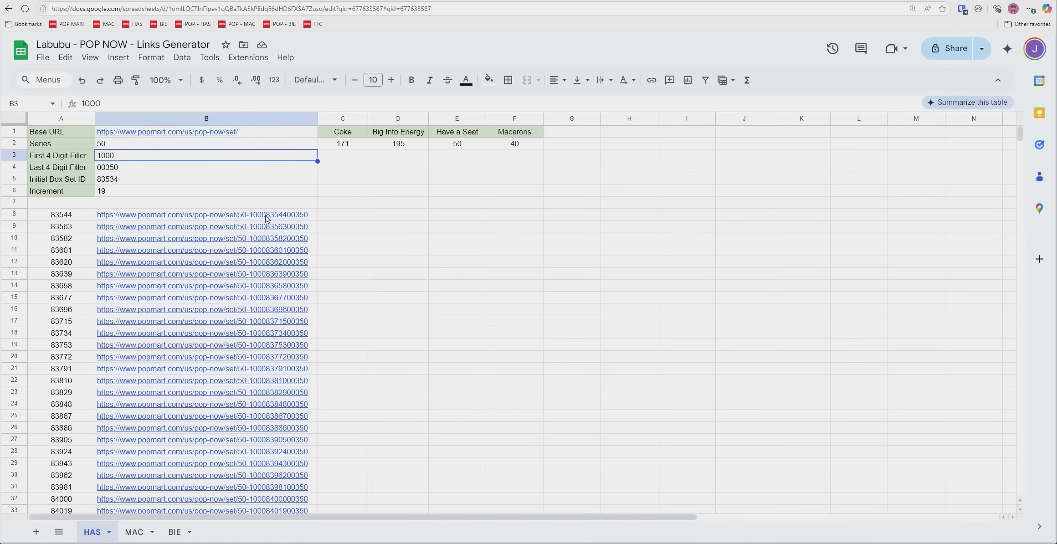
mouse_move(268, 219)
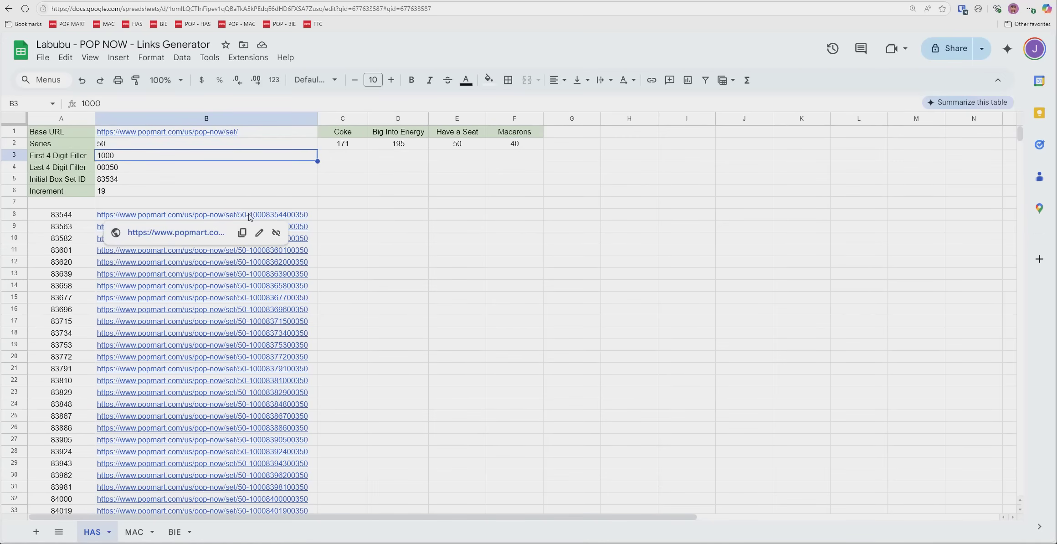
left_click(351, 215)
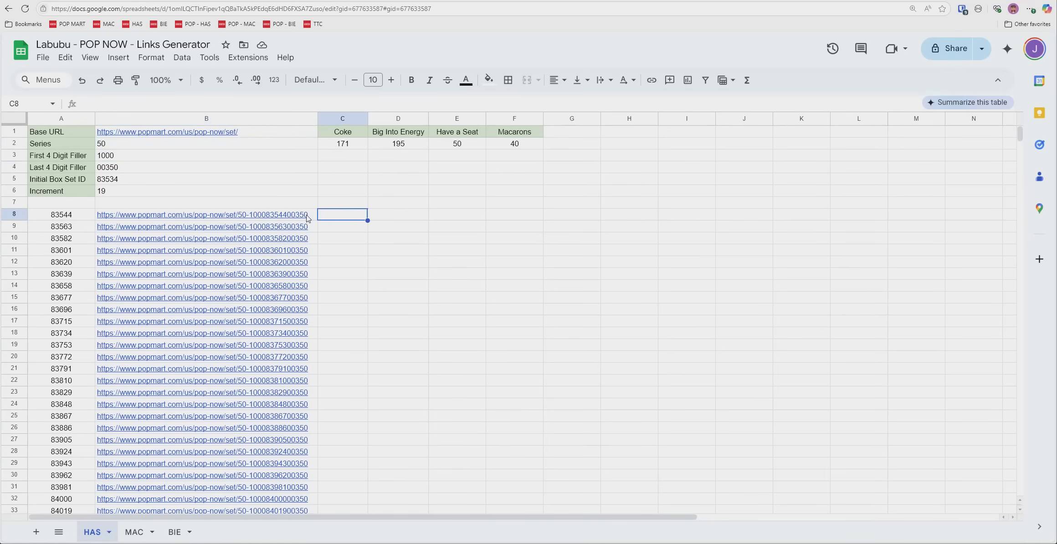
mouse_move(298, 217)
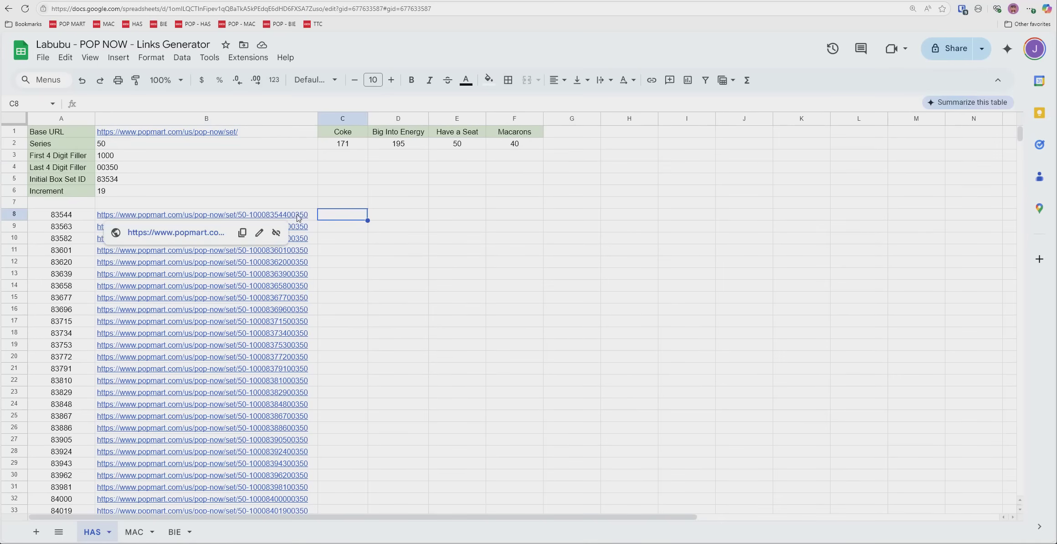
Step: Change the label in cell A4 of the HAS sheet to Last 5 Digit Filler
left_click(129, 169)
left_click(51, 169)
double_click(51, 170)
key("BackSpace")
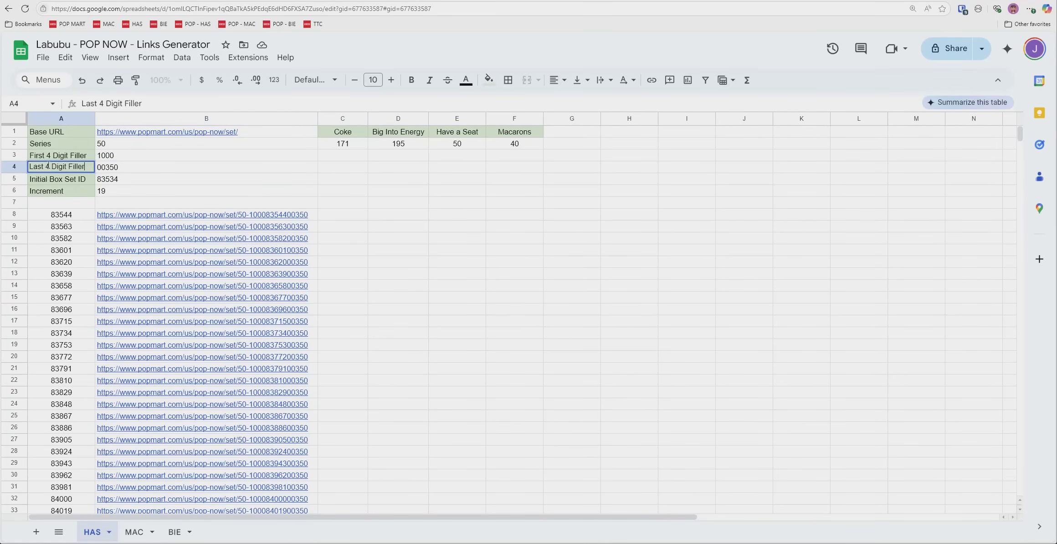
type("5")
left_click(489, 231)
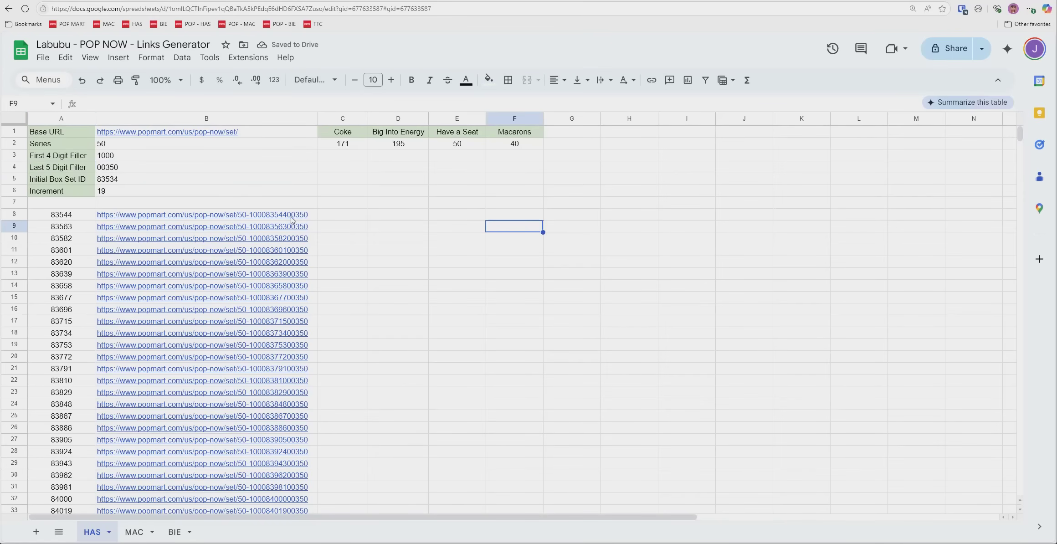
Step: Set the First 4 Digit Filler value to 10008 and the Initial Box Set ID to 3534 on the HAS sheet
left_click(138, 165)
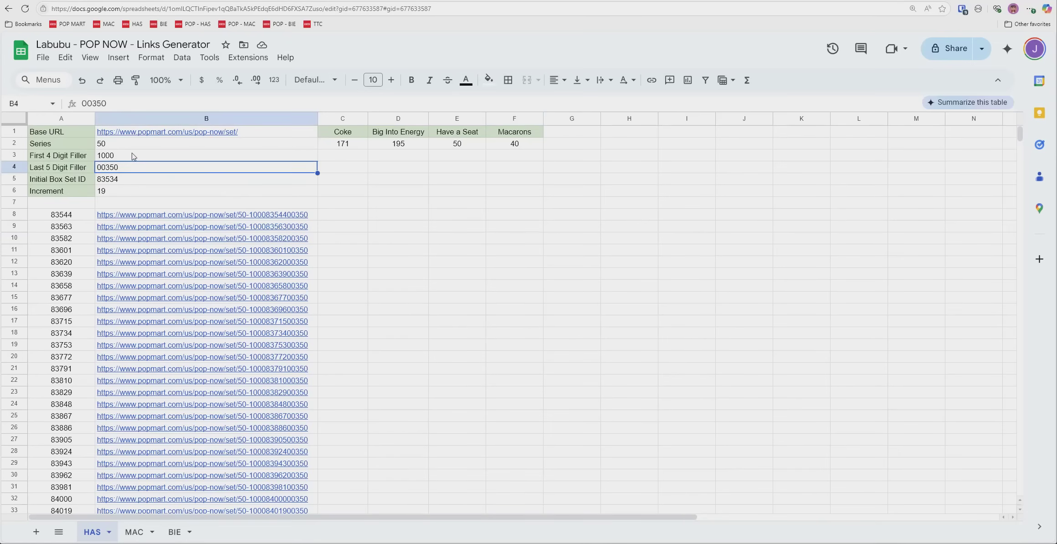
left_click(133, 157)
mouse_move(267, 219)
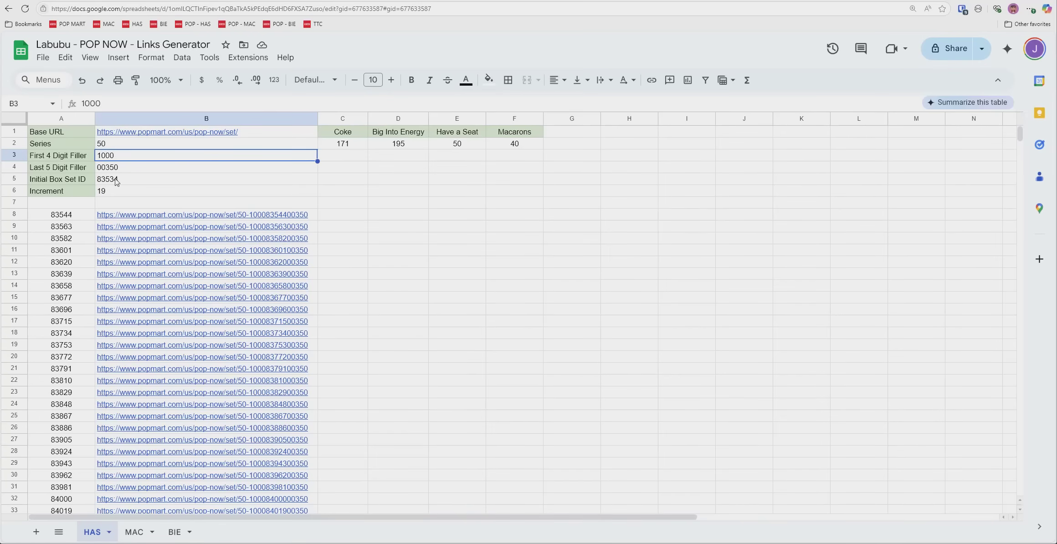
double_click(129, 155)
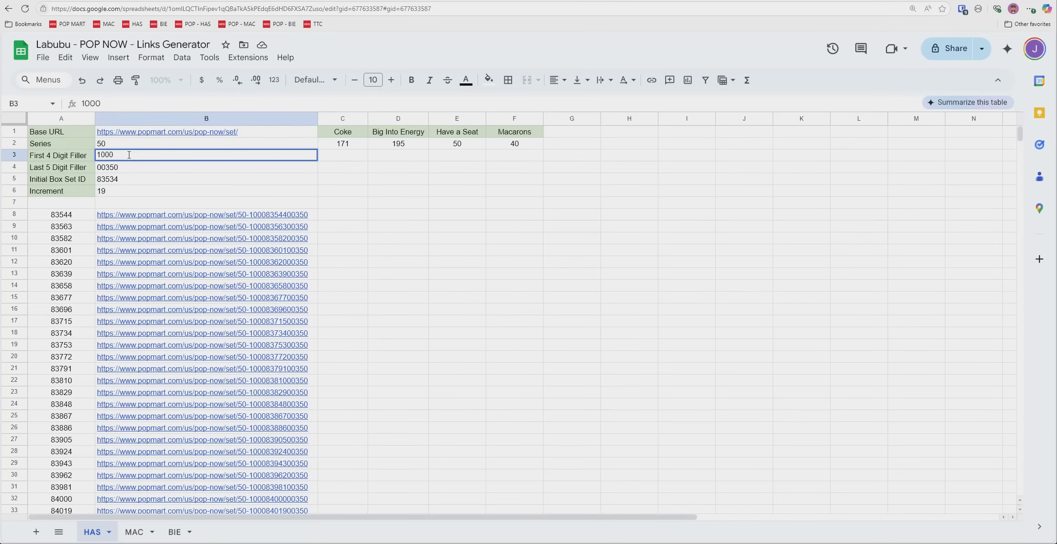
type("8")
left_click(108, 179)
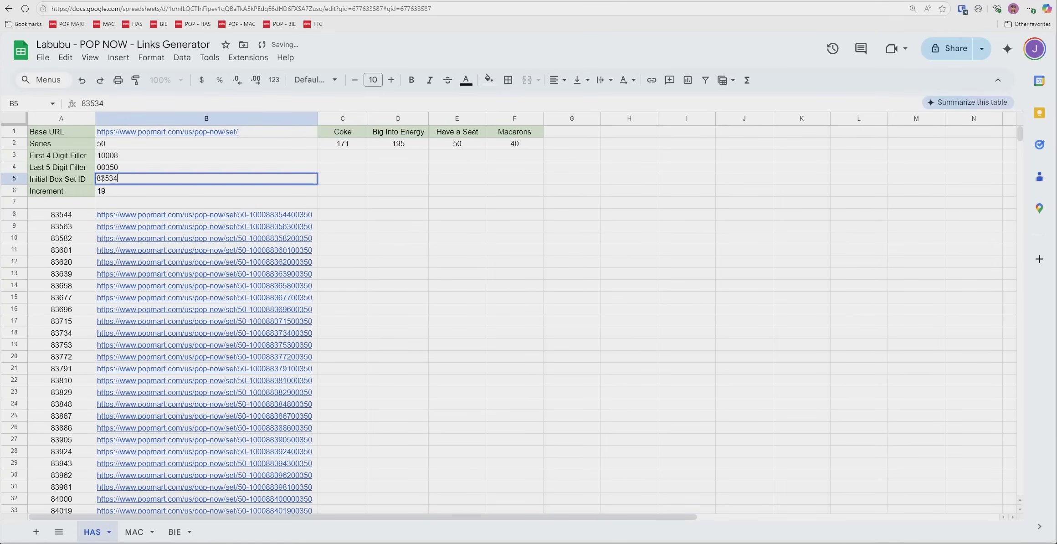
key("BackSpace")
left_click(524, 228)
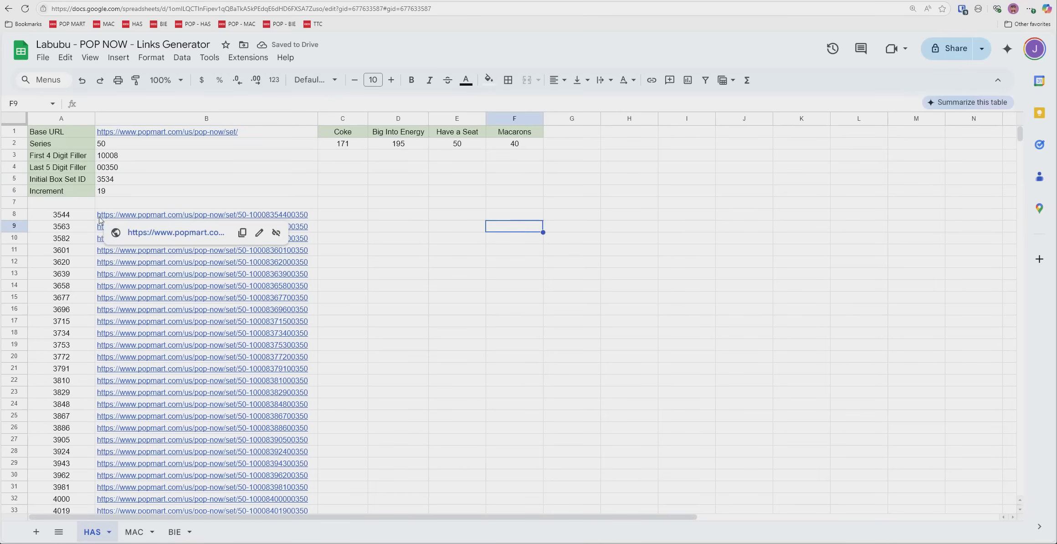
Step: Examine the Initial Box Set ID and the formula in A8 that calculates the first generated set ID from it
left_click_drag(73, 250, 73, 217)
left_click(73, 218)
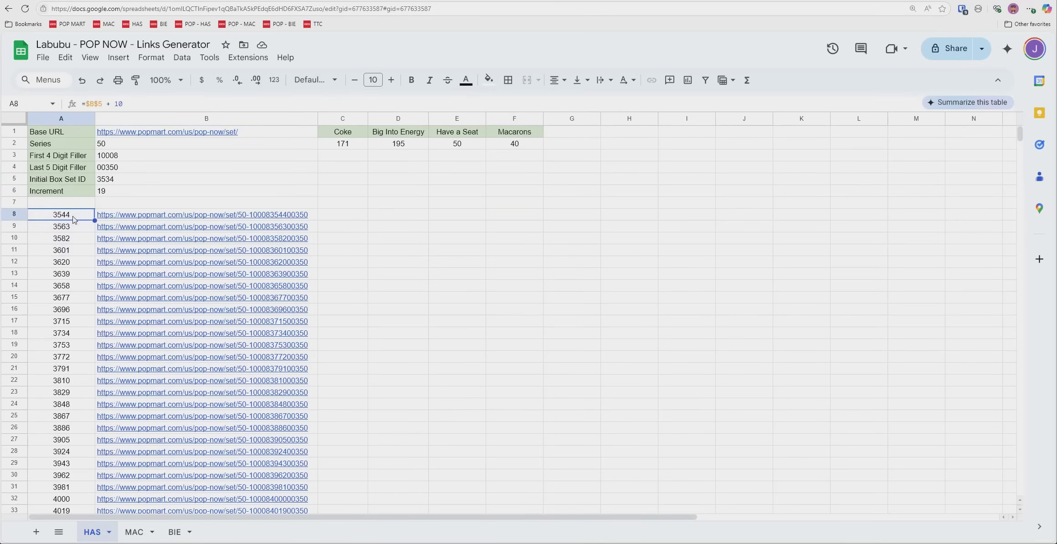
double_click(119, 180)
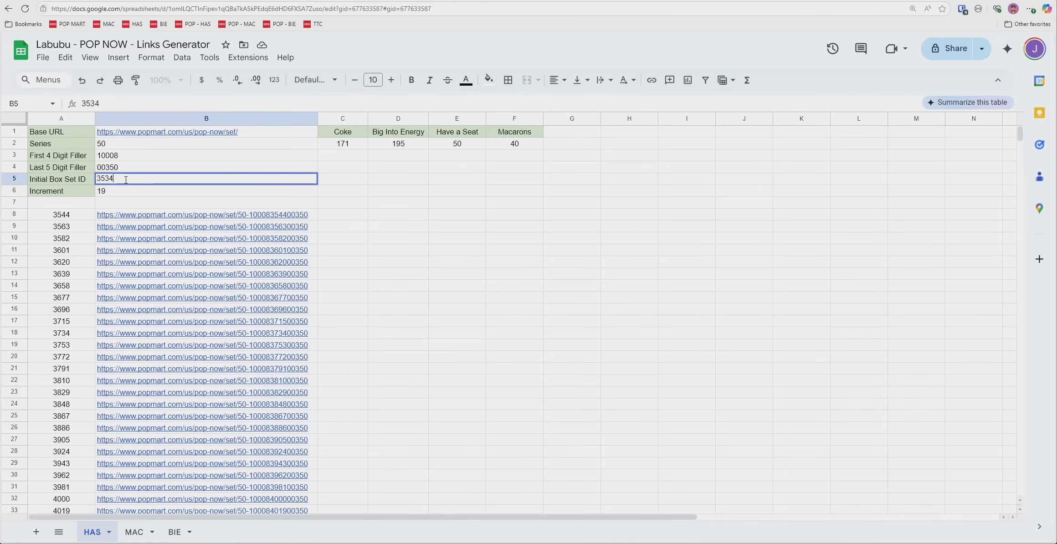
left_click_drag(119, 179, 97, 178)
mouse_move(175, 131)
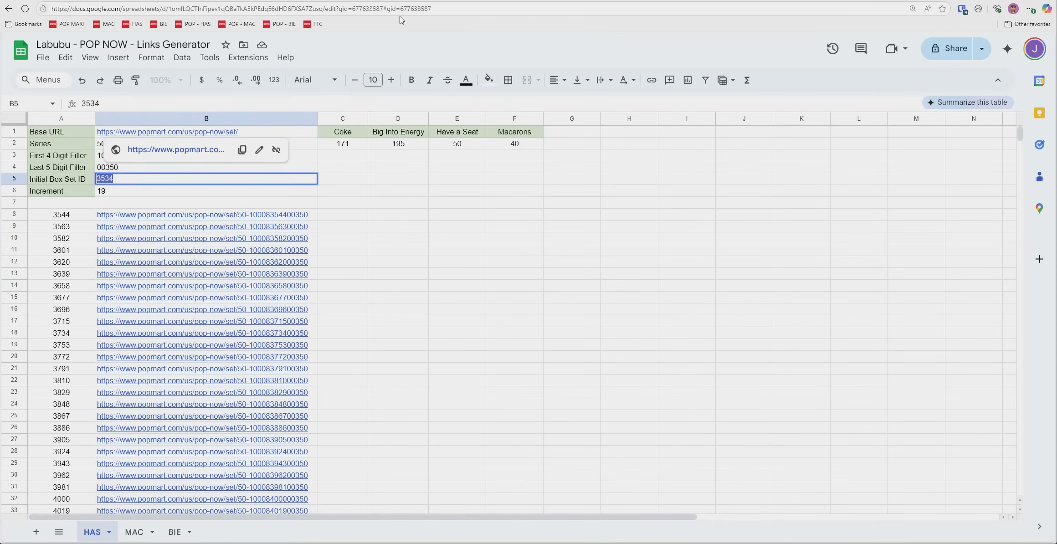
left_click(370, 193)
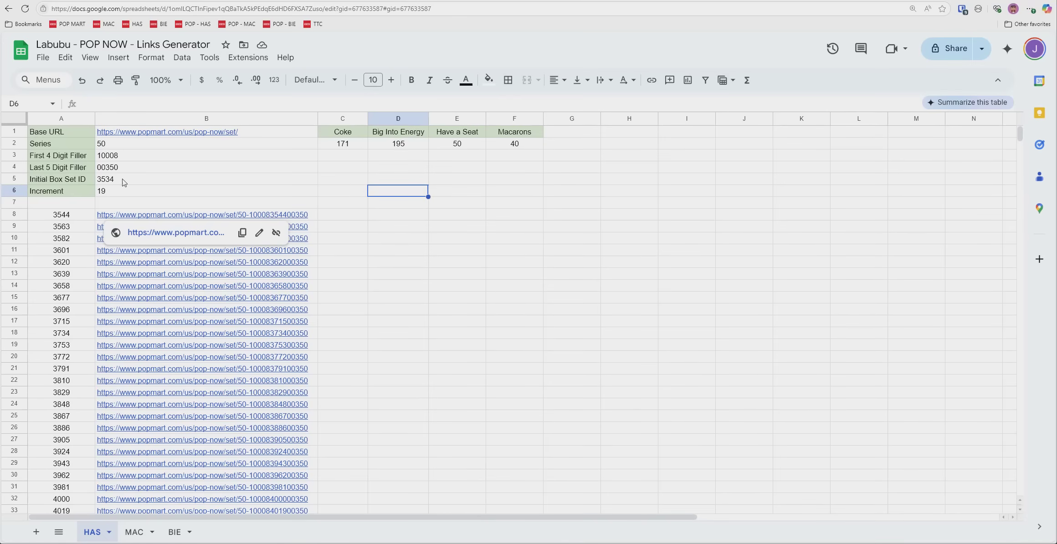
left_click(128, 168)
left_click(439, 228)
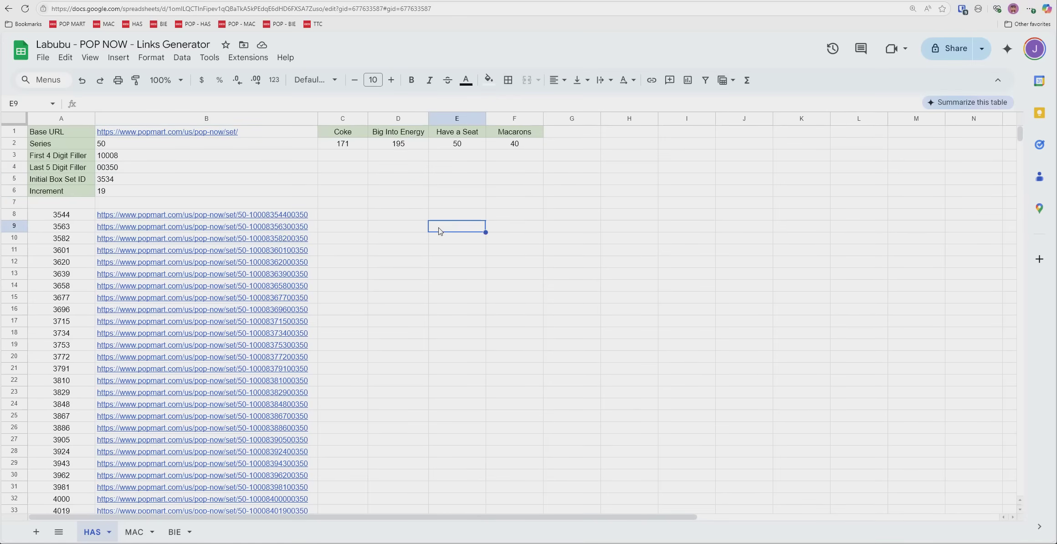
double_click(120, 179)
left_click_drag(120, 179, 98, 183)
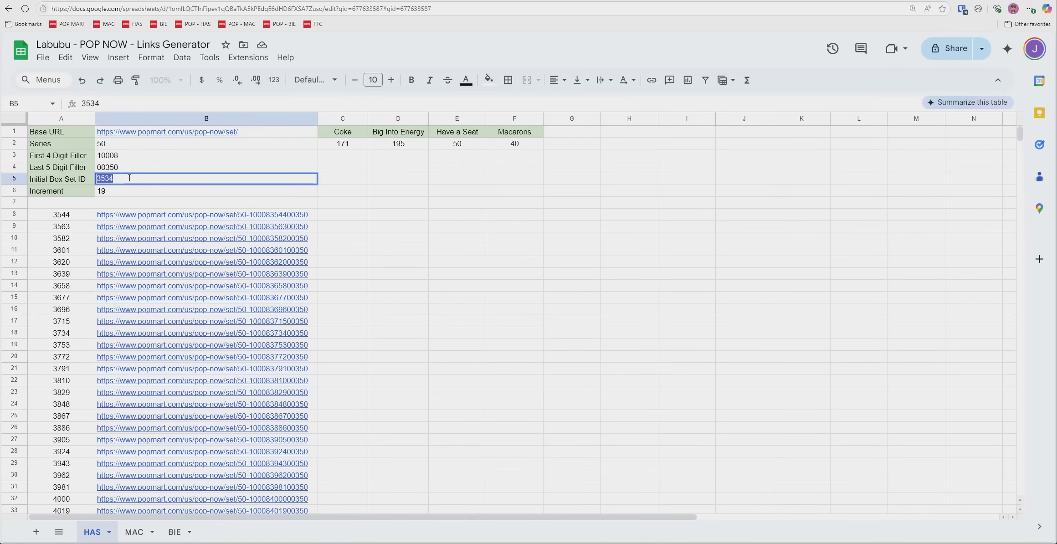
left_click(398, 203)
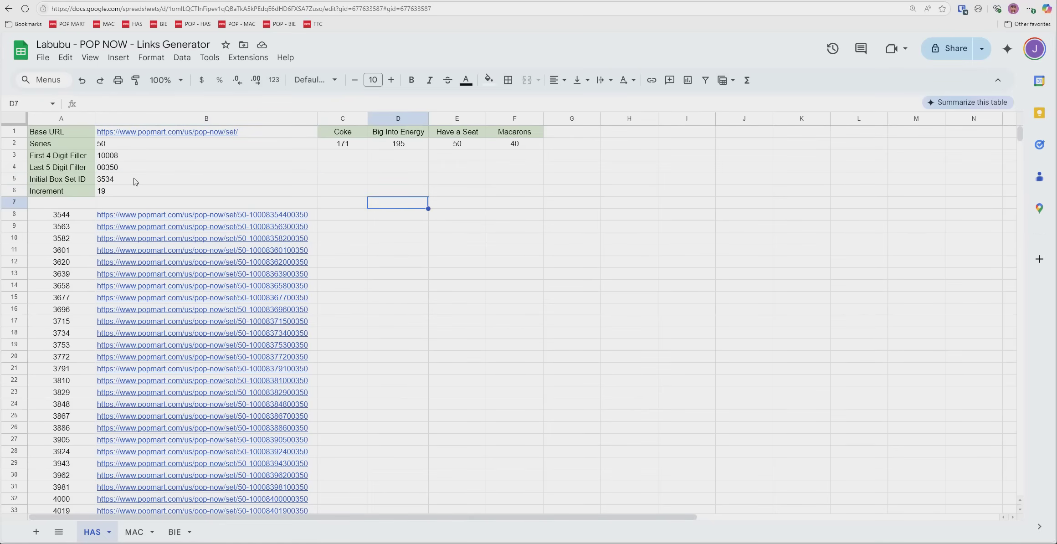
left_click(136, 181)
left_click(463, 208)
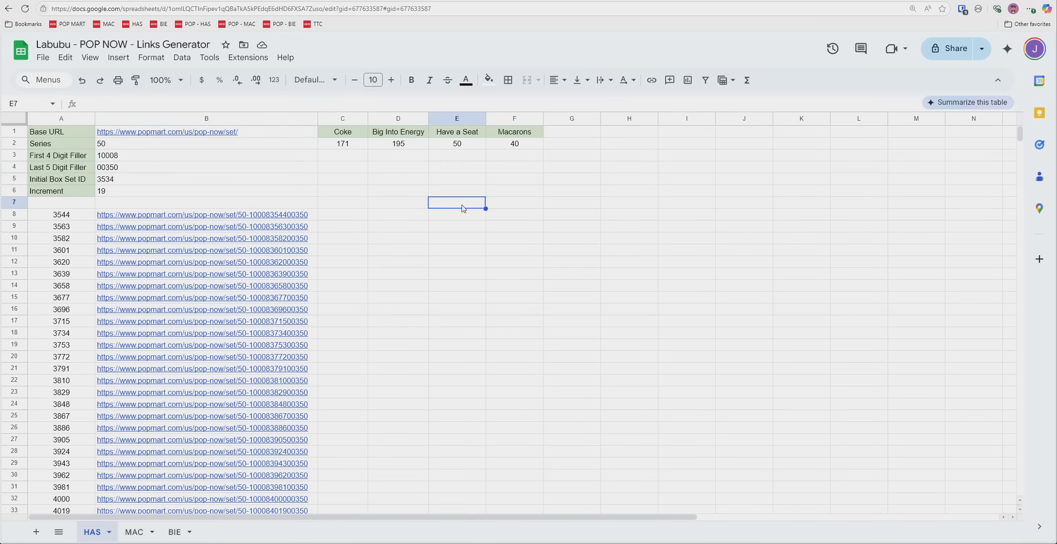
double_click(128, 180)
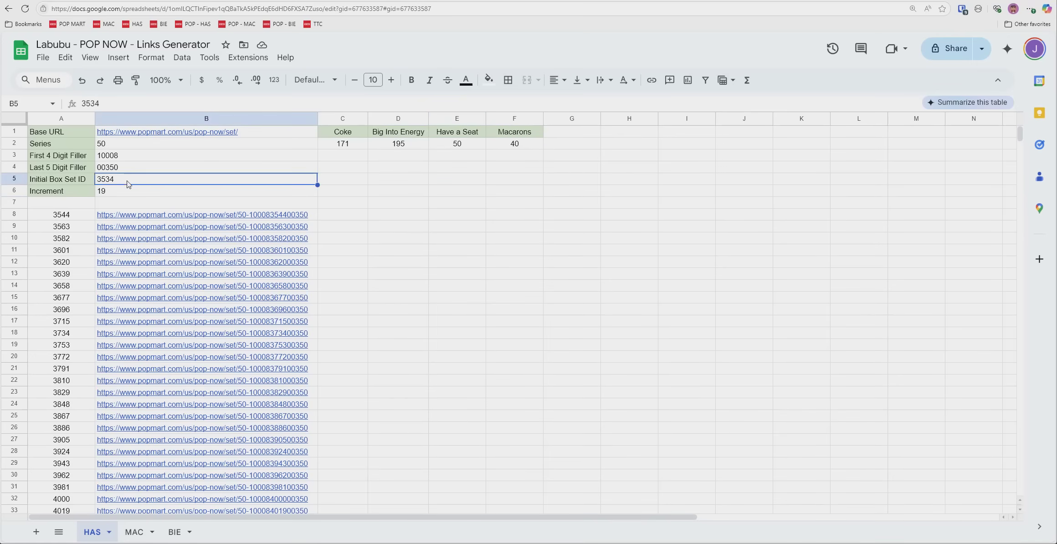
left_click(456, 226)
left_click(120, 182)
left_click(457, 262)
left_click(69, 218)
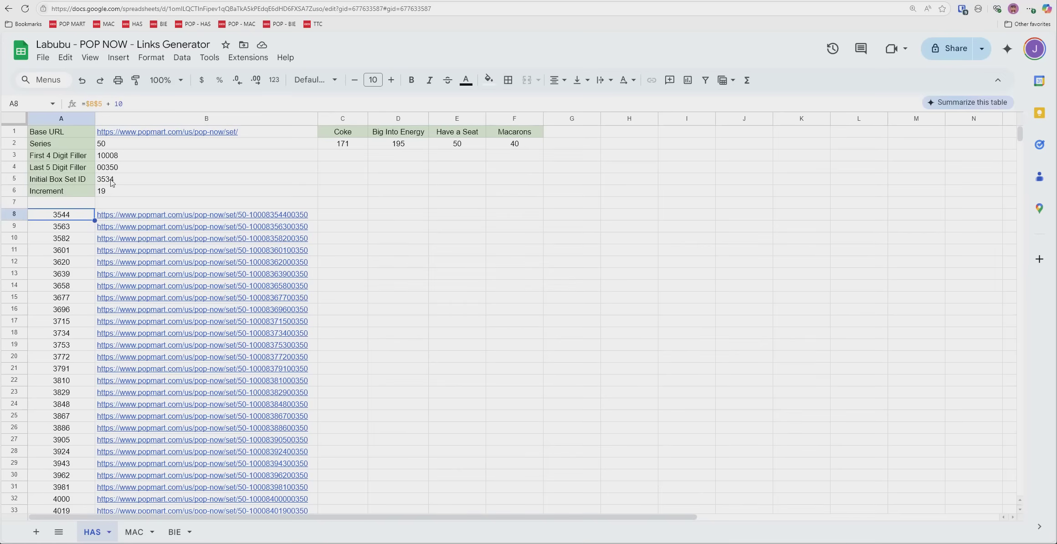
Step: Compare the Initial Box Set ID with the first generated ID in A8 and review both digit filler values on the HAS sheet
left_click(114, 182)
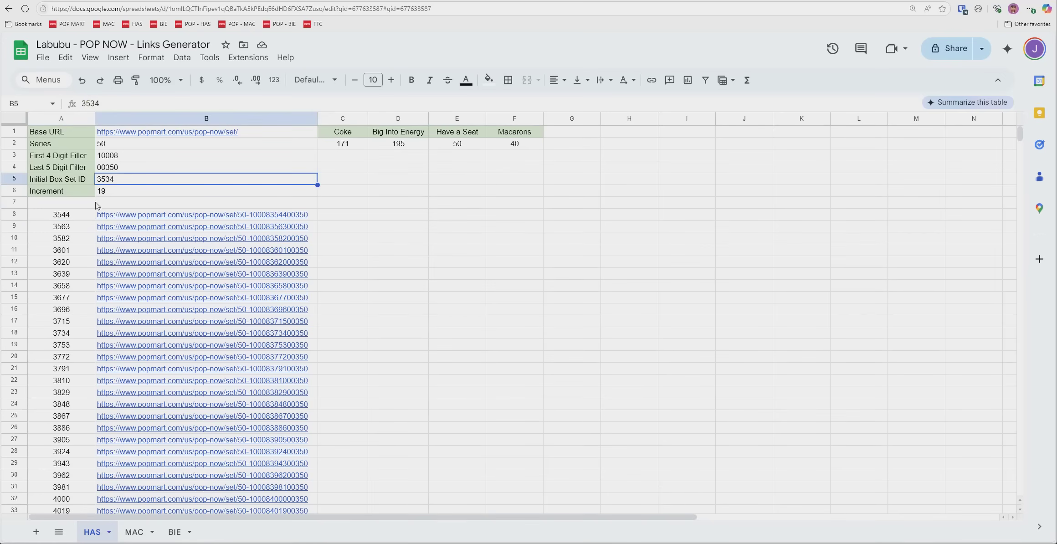
left_click(77, 215)
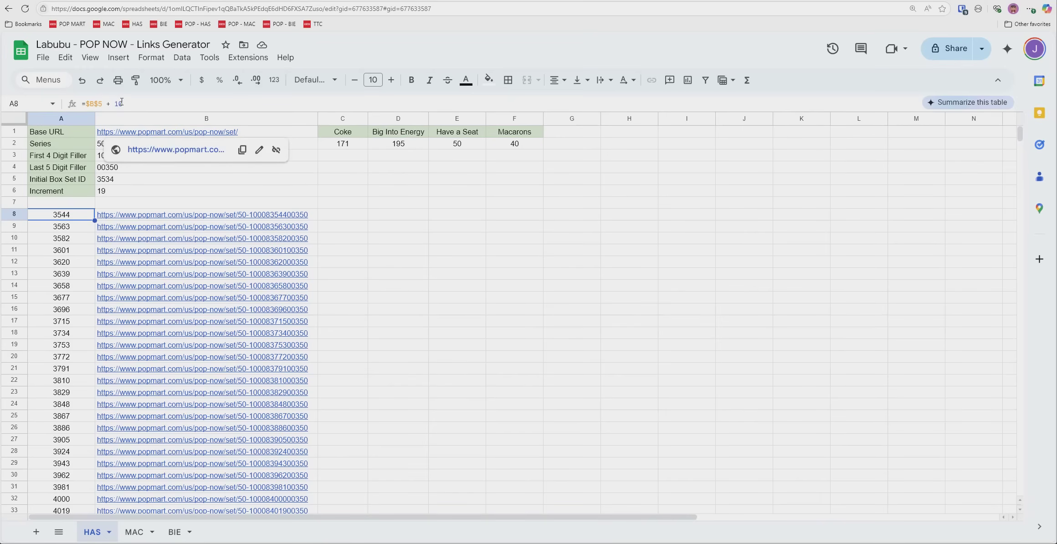
left_click(110, 182)
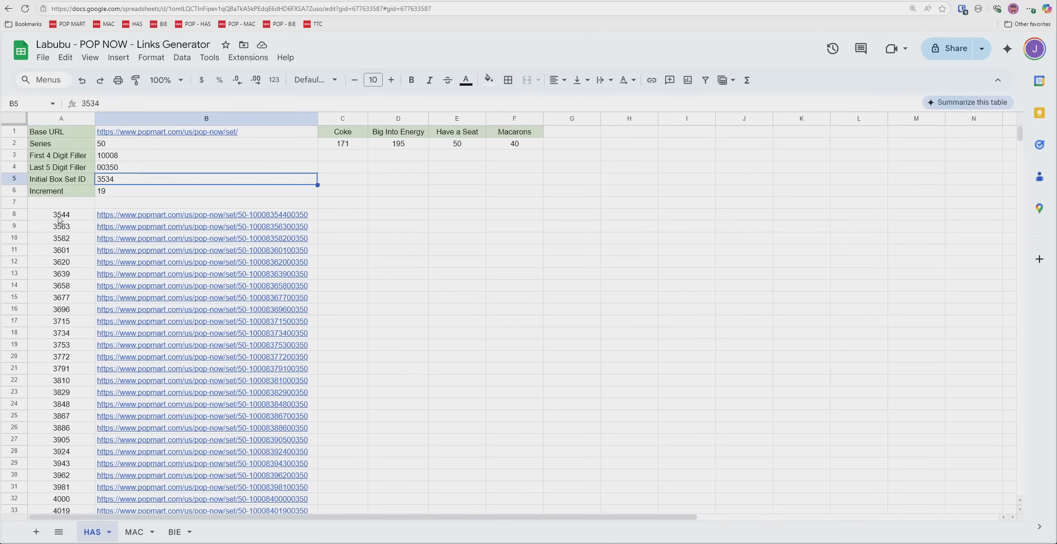
left_click(409, 233)
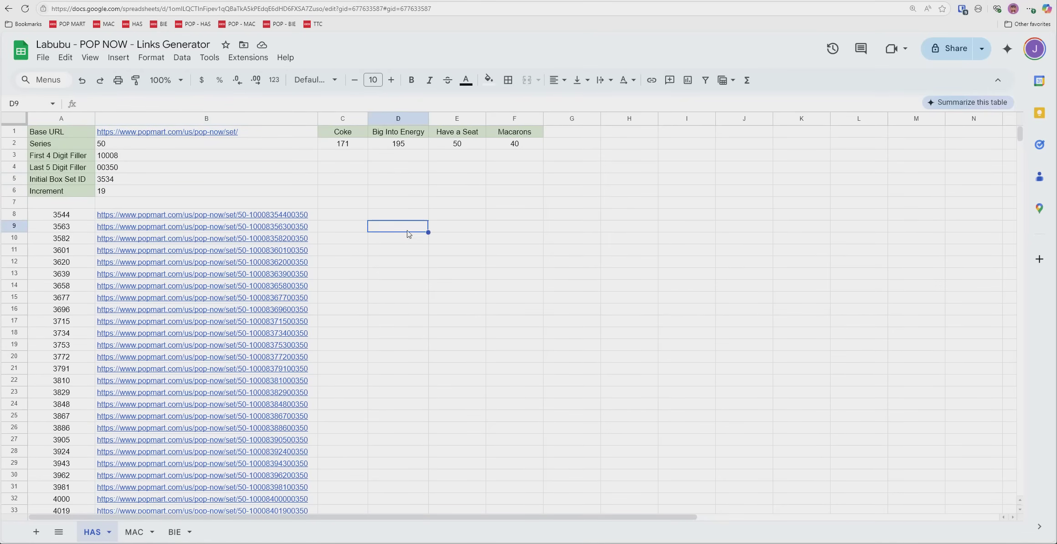
left_click(144, 158)
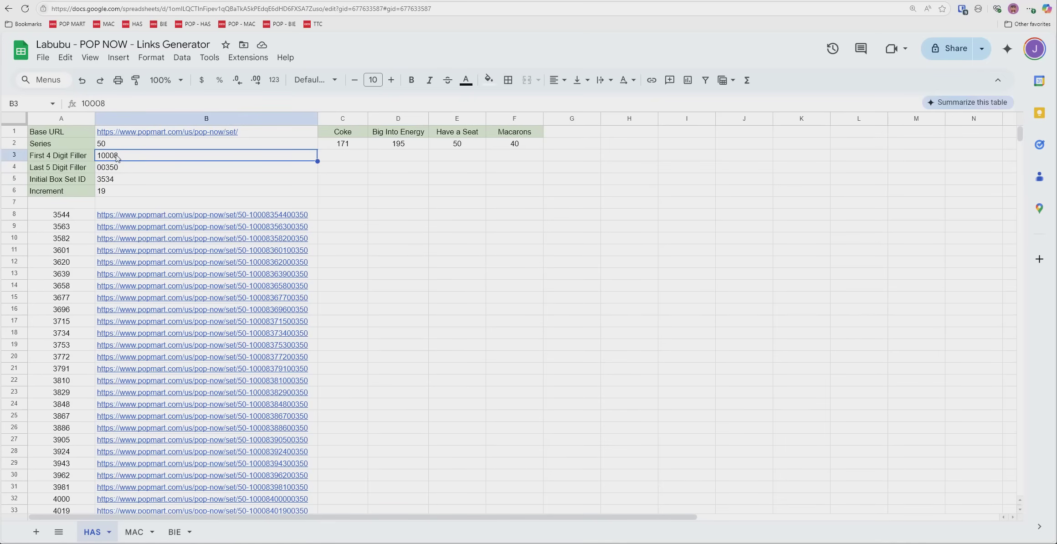
left_click(111, 182)
left_click(113, 171)
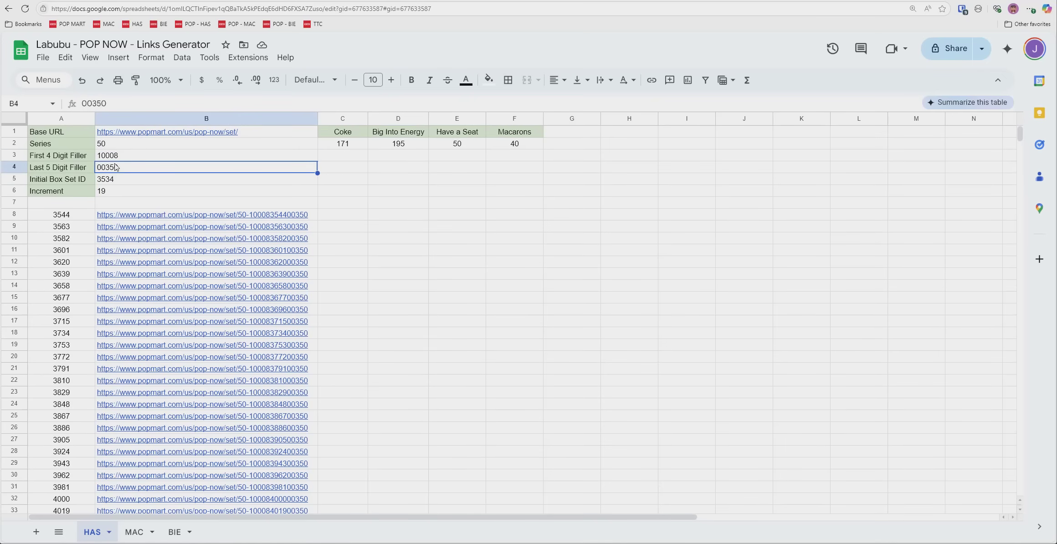
left_click(118, 159)
Step: Set the Initial Box Set ID in B5 of the HAS sheet to 3634
double_click(126, 178)
double_click(105, 178)
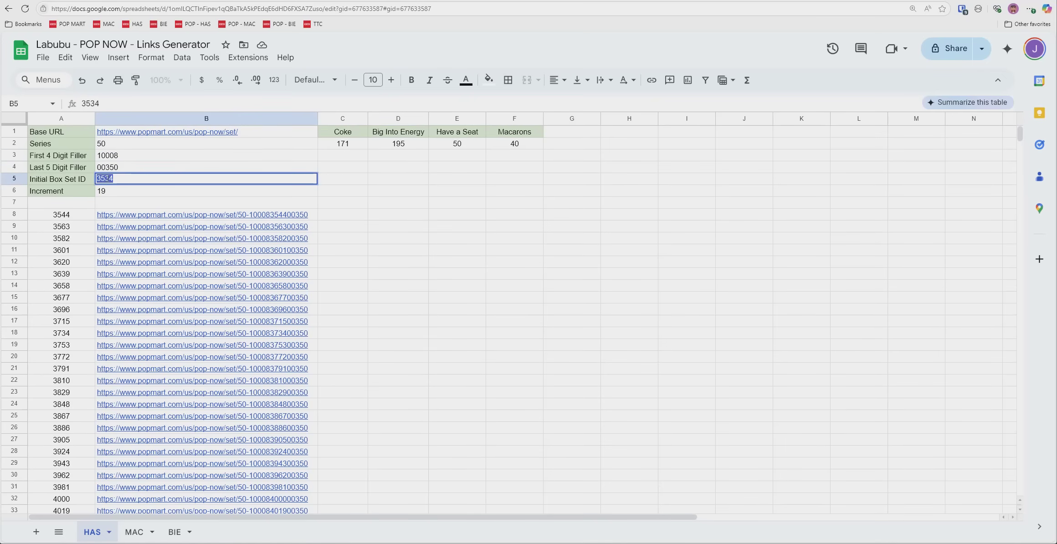
left_click(140, 177)
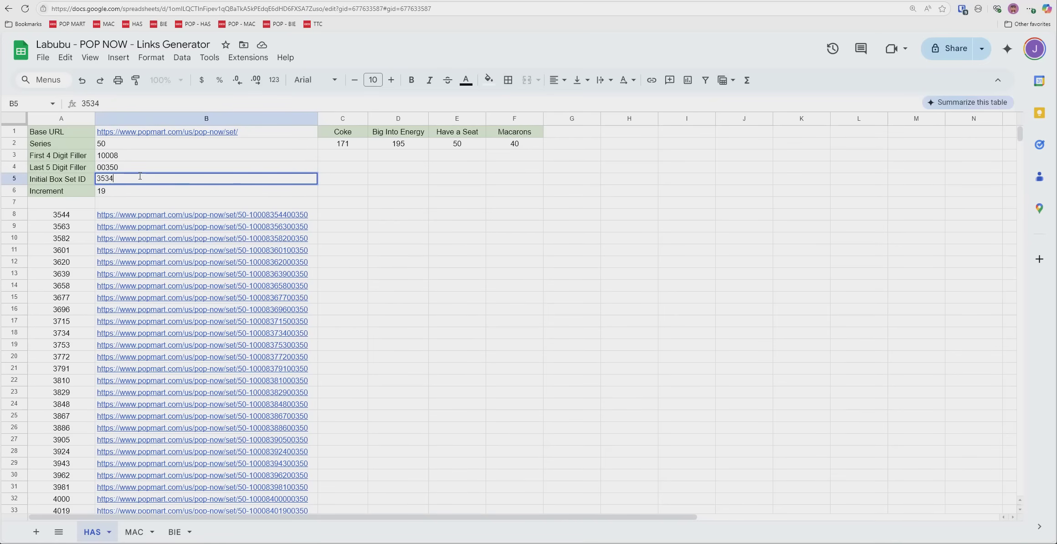
double_click(102, 177)
left_click(119, 178)
key("Return")
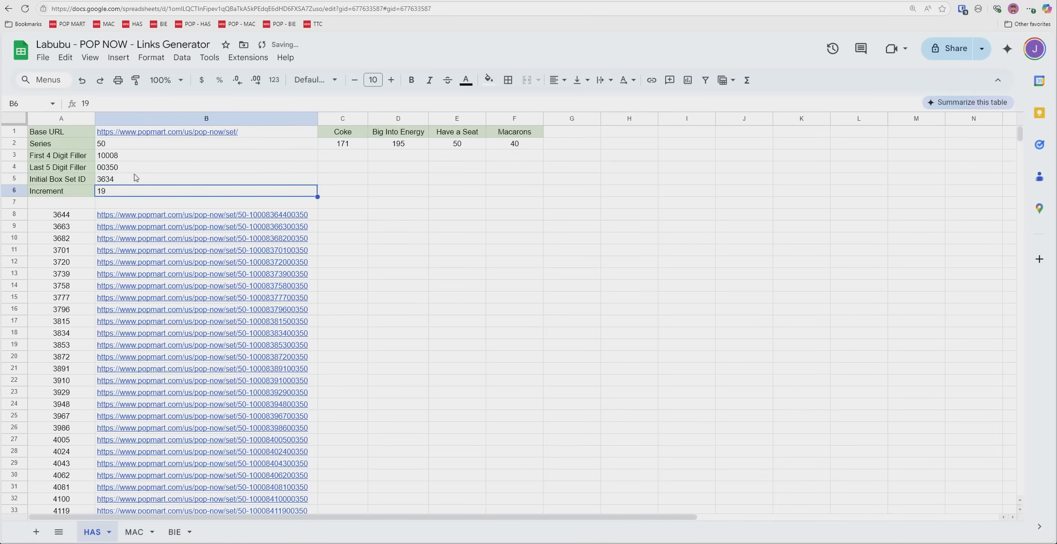
Step: Check the recalculated first set ID and its link in row 8 against the link settings in B1:B6
left_click(65, 217)
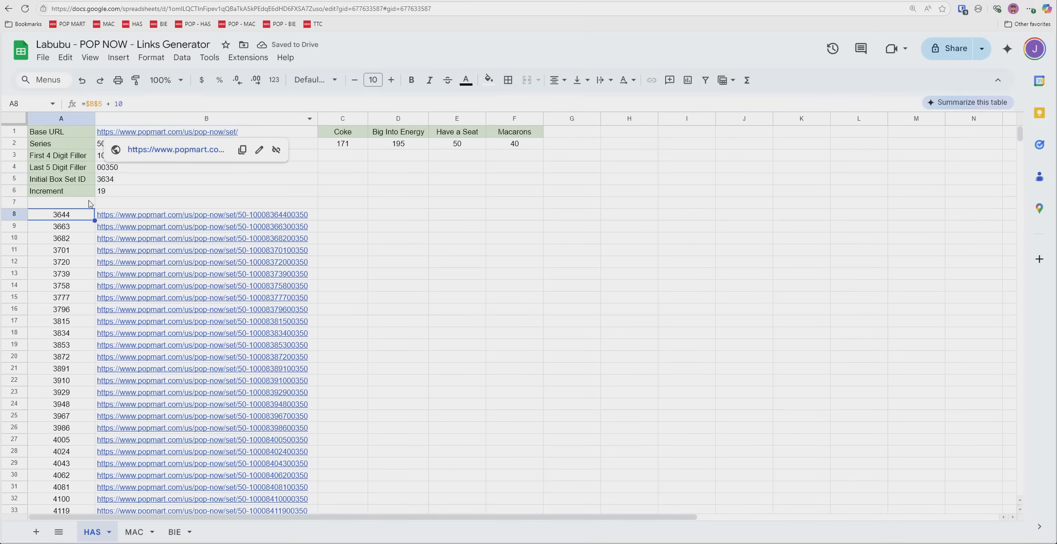
left_click(458, 193)
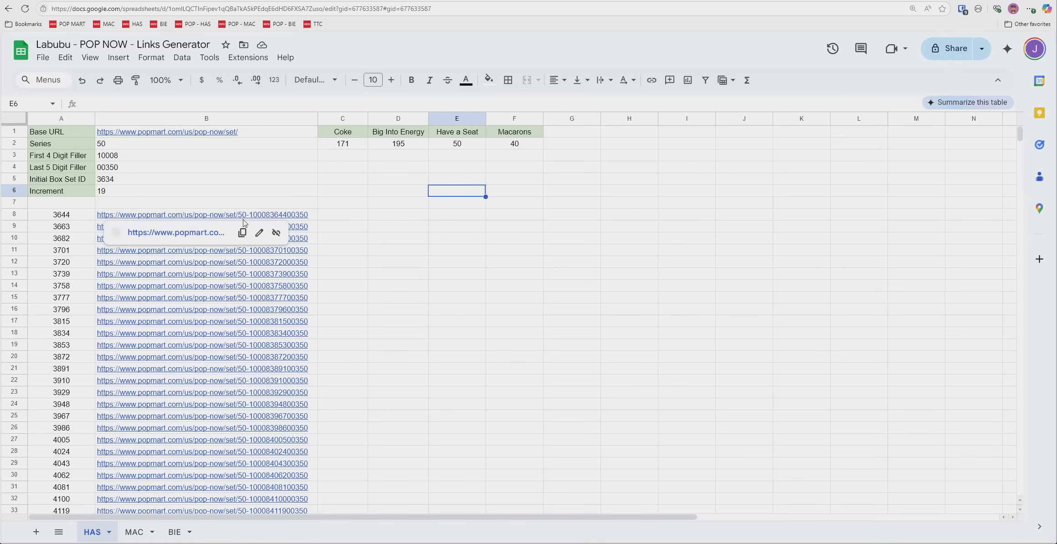
left_click(420, 218)
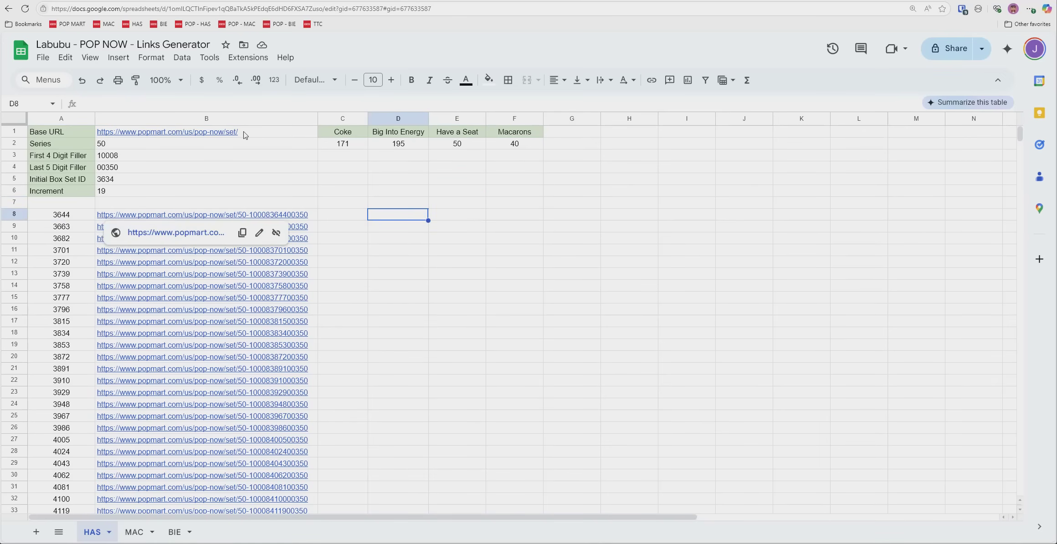
left_click_drag(246, 133, 269, 194)
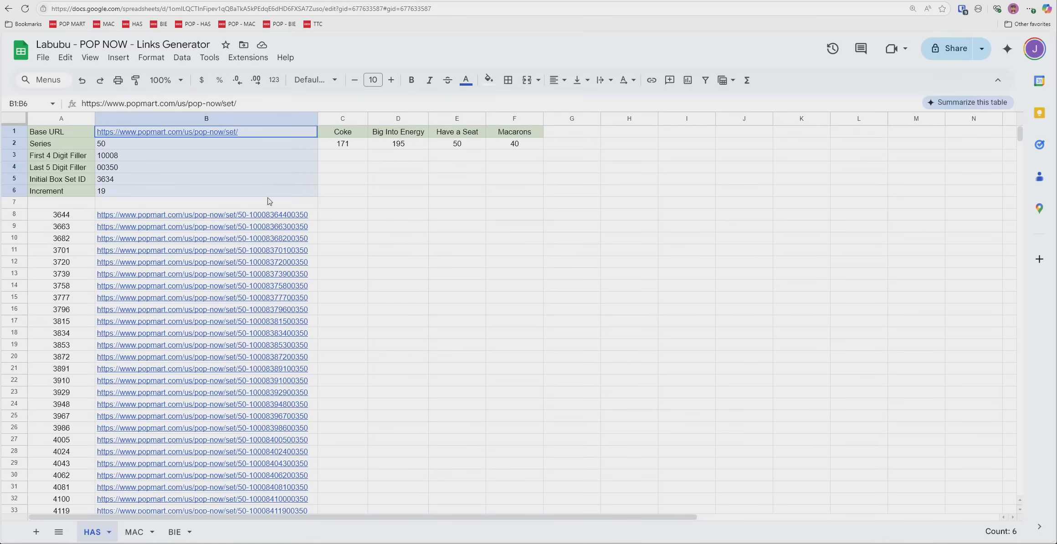
left_click(434, 233)
Step: Set the Increment value in B6 of the HAS sheet to 7
left_click(118, 196)
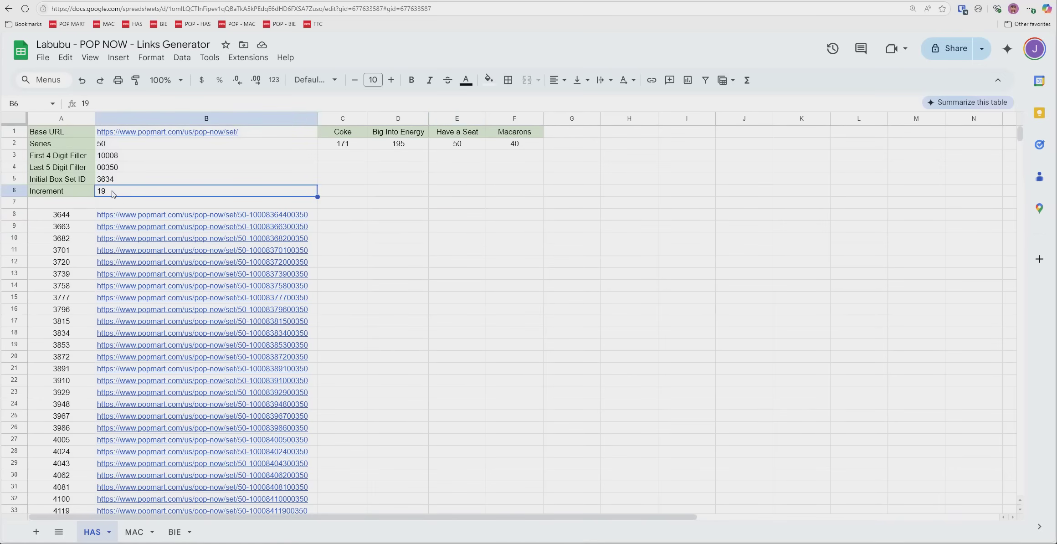
double_click(116, 190)
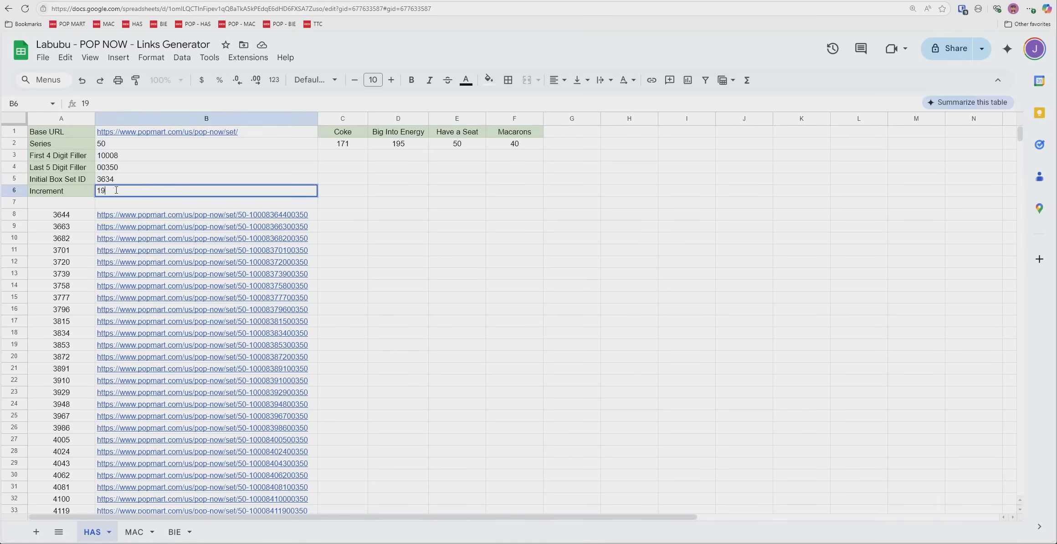
left_click(461, 193)
left_click(98, 191)
type("7")
key("Return")
Step: Examine the range of generated set IDs from A8 down to A36 and the links beside them
left_click(70, 217)
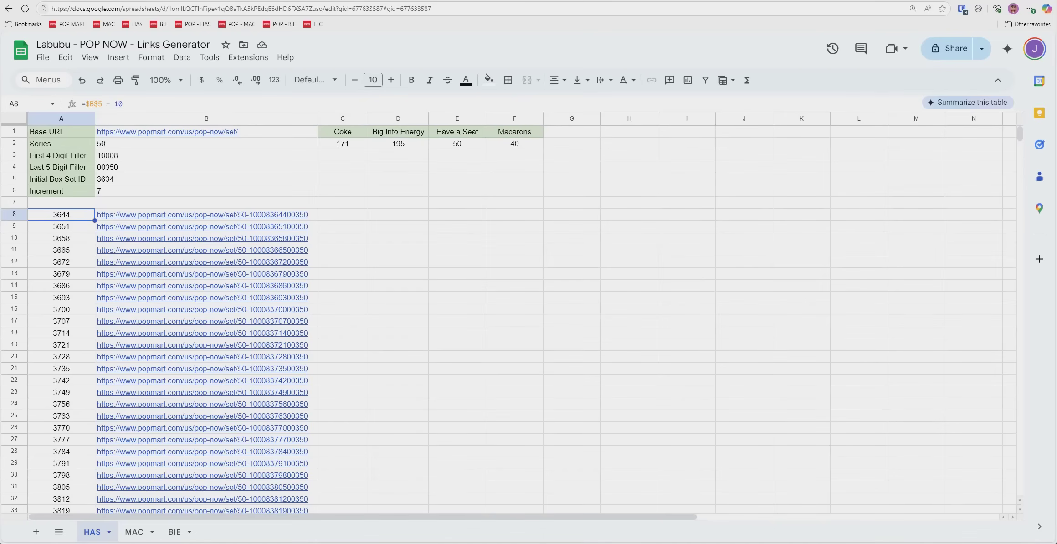
mouse_move(114, 511)
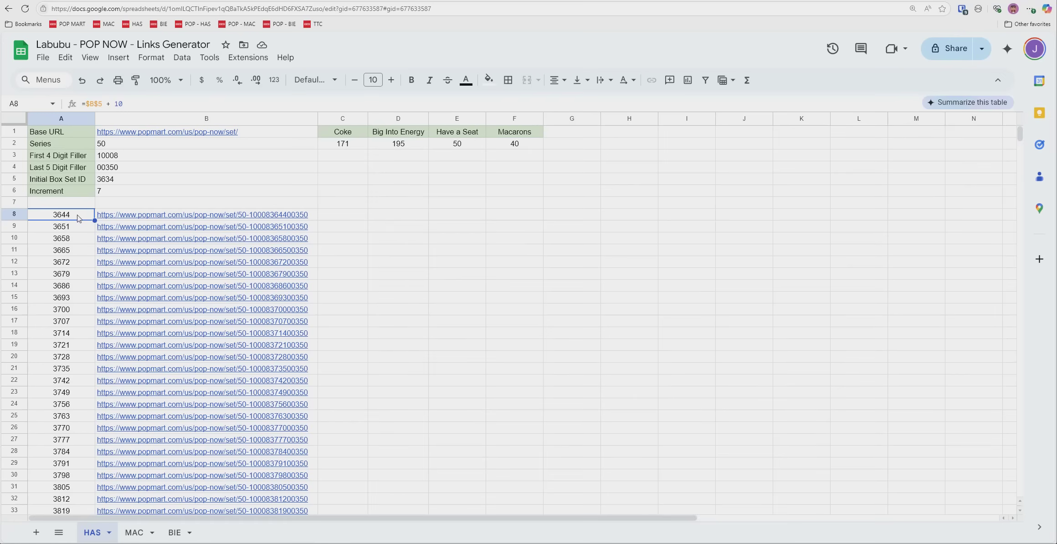
left_click(425, 217)
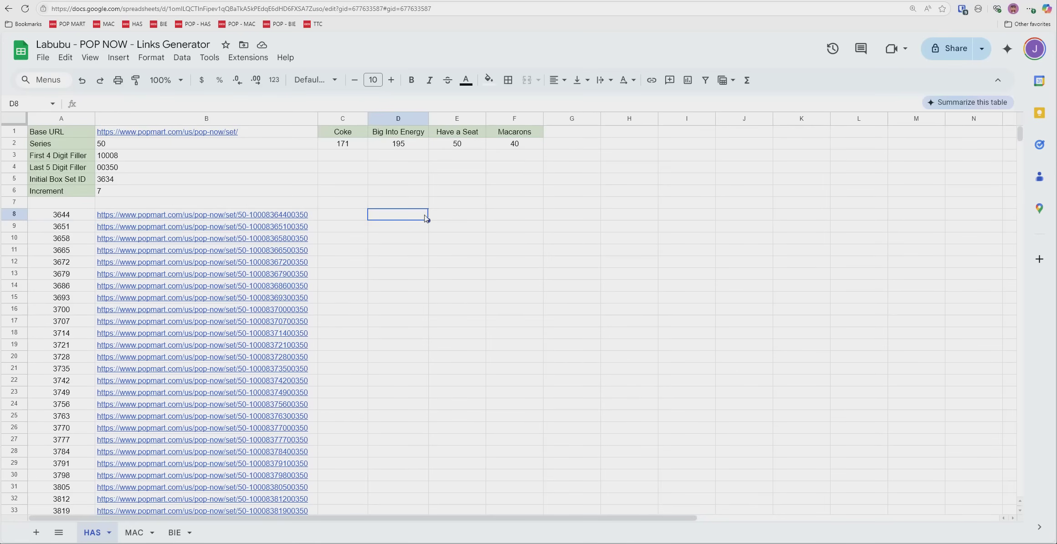
scroll(426, 217, "down", 3)
scroll(426, 218, "up", 3)
left_click(68, 219)
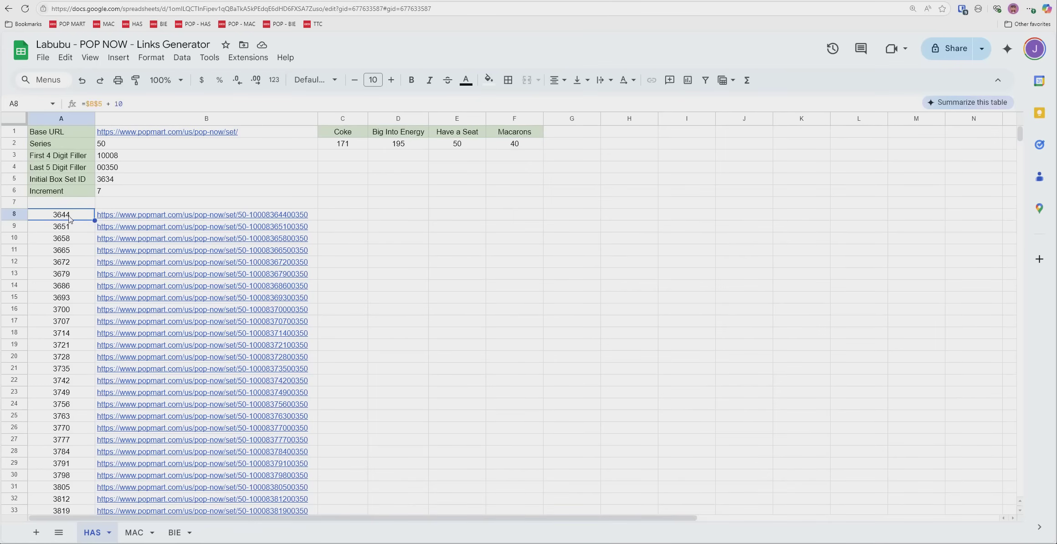
scroll(314, 285, "down", 3)
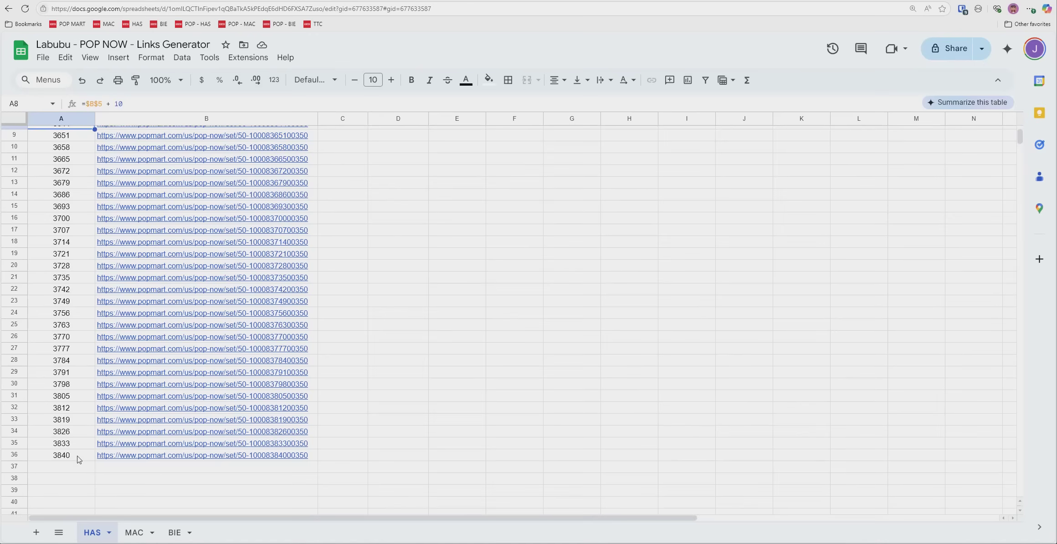
left_click(77, 457)
scroll(80, 451, "up", 2)
left_click(70, 172)
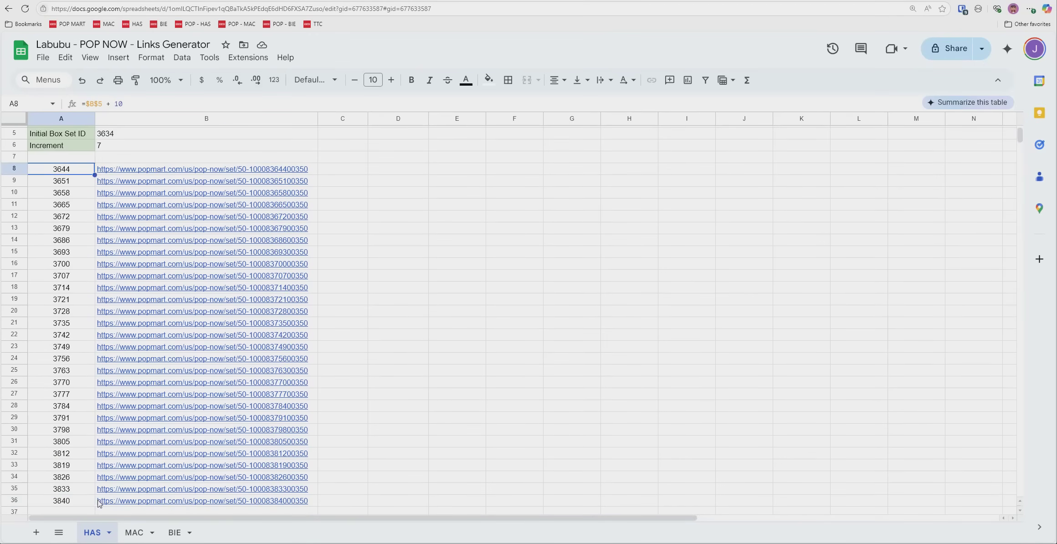
left_click(83, 503)
left_click(68, 171)
mouse_move(249, 174)
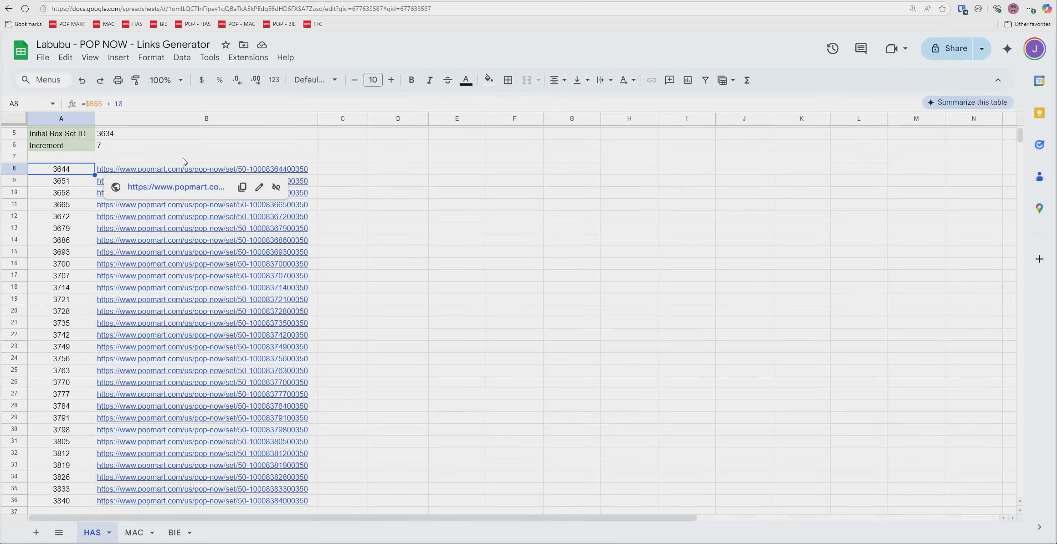
left_click(478, 183)
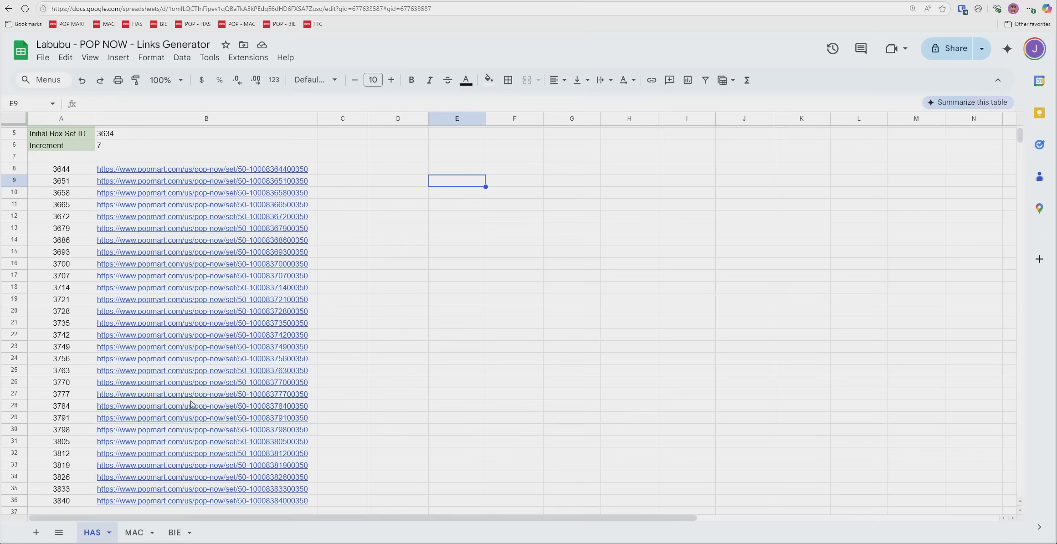
Step: Open the generated link in B8, inspect the set number in the page address, and return to the spreadsheet
left_click(212, 172)
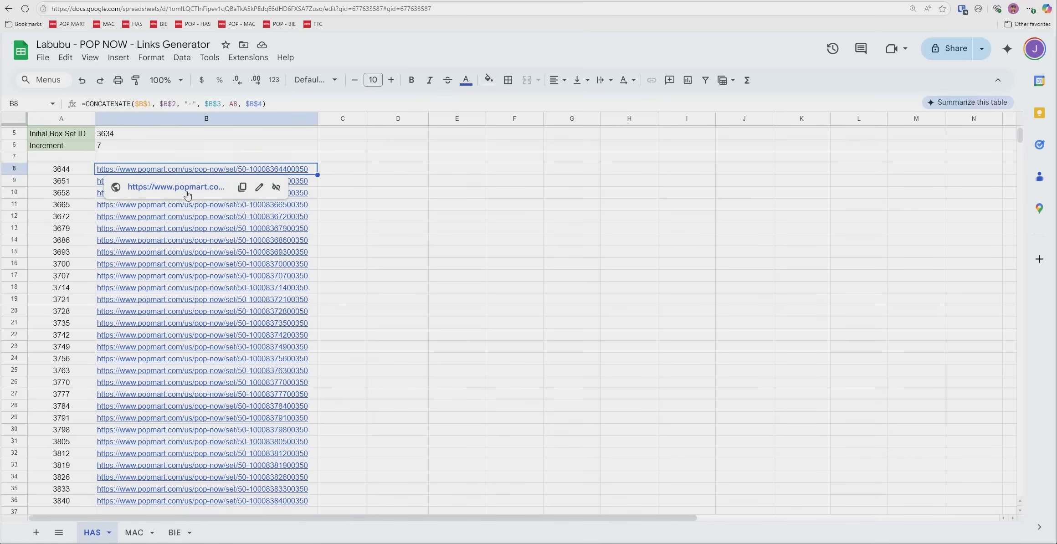
left_click(374, 1)
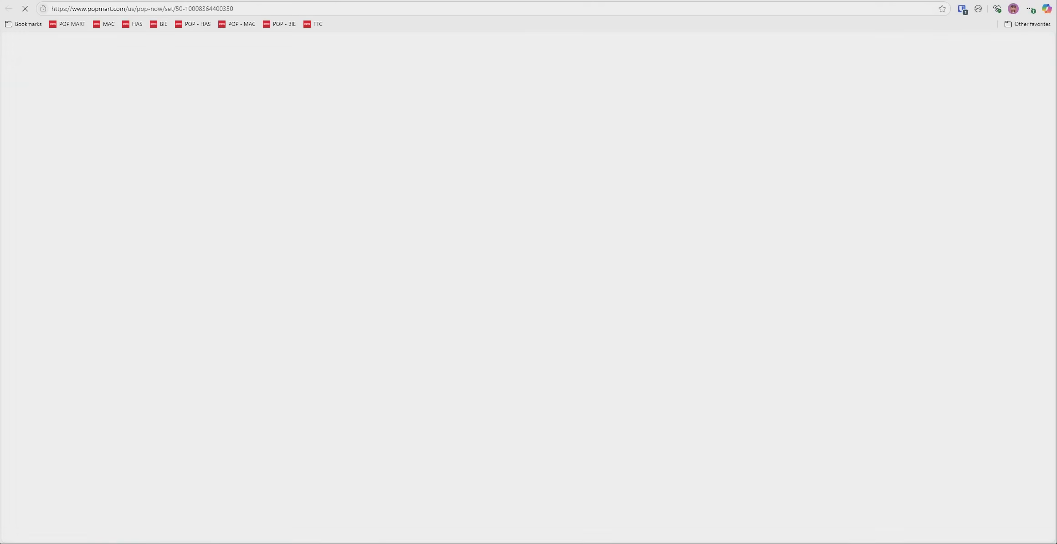
left_click(319, 1)
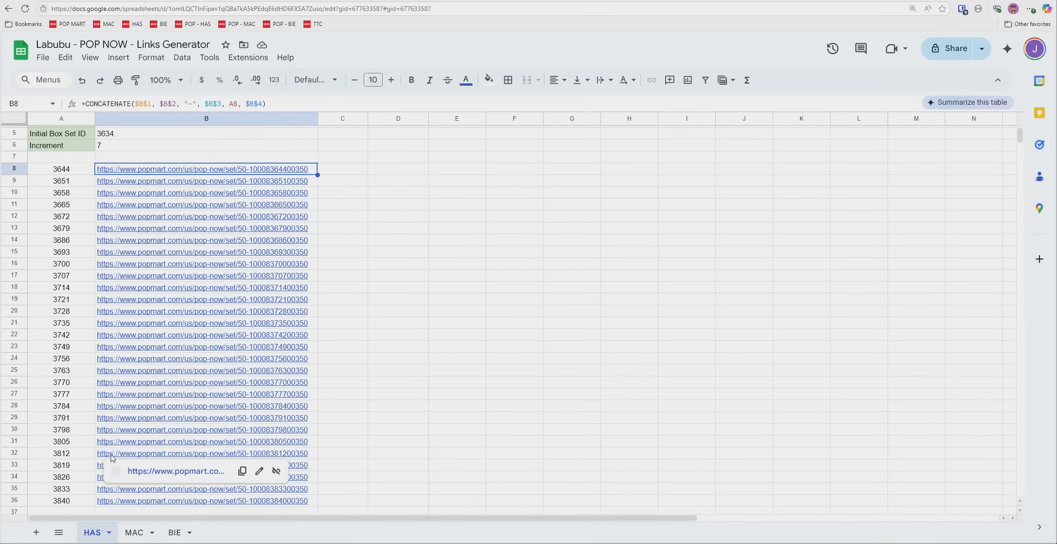
mouse_move(236, 171)
left_click(195, 187)
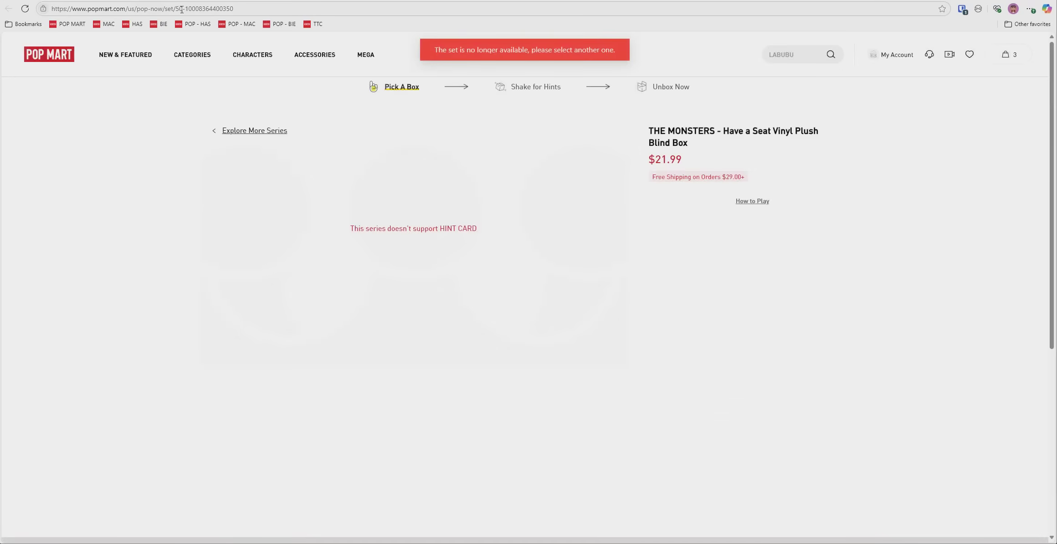
left_click_drag(185, 9, 233, 9)
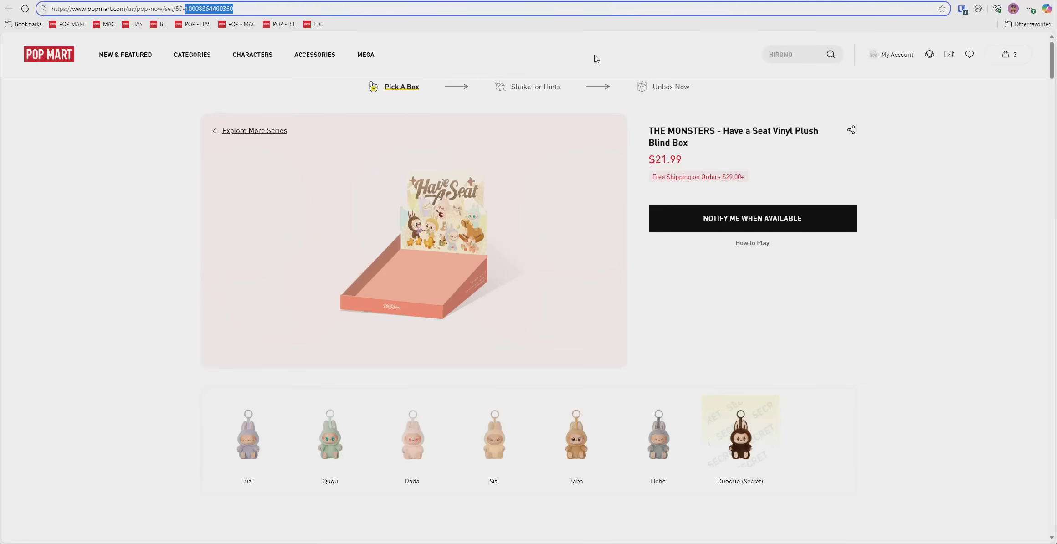
left_click(184, 89)
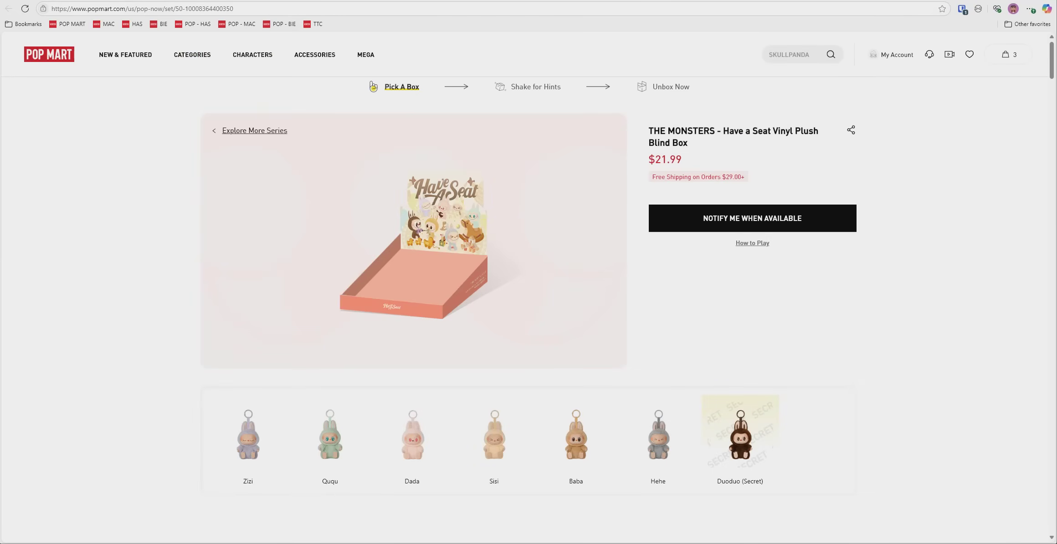
left_click(205, 2)
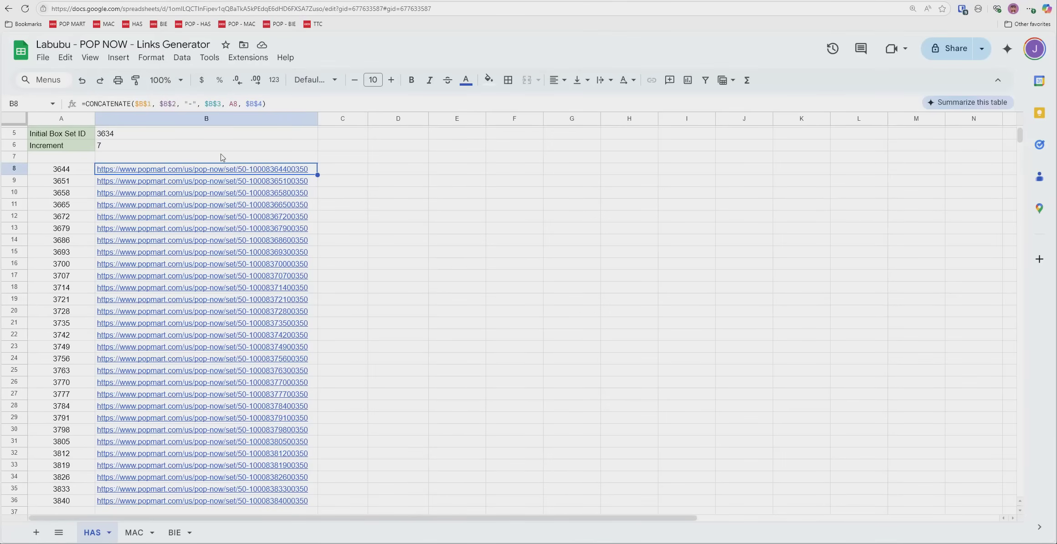
Step: Revisit the Have a Seat set page and highlight the digits after the series number in its address
mouse_move(211, 175)
key("alt+Return")
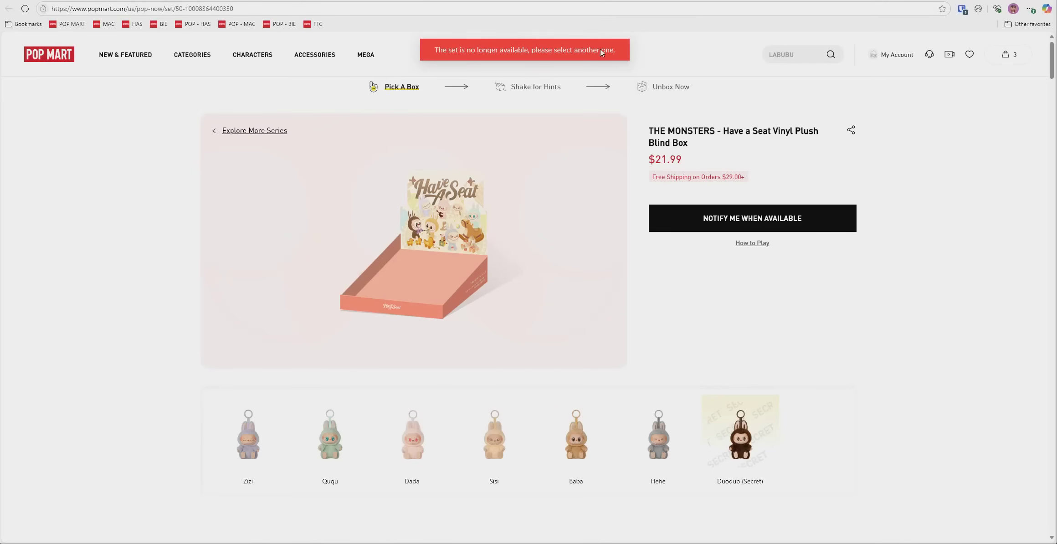
left_click_drag(186, 9, 283, 10)
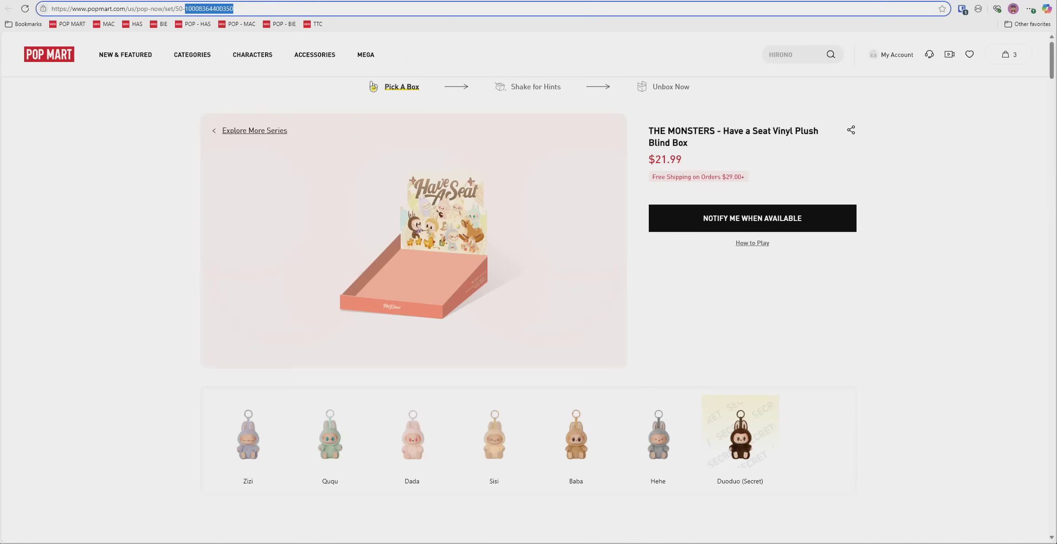
left_click(330, 0)
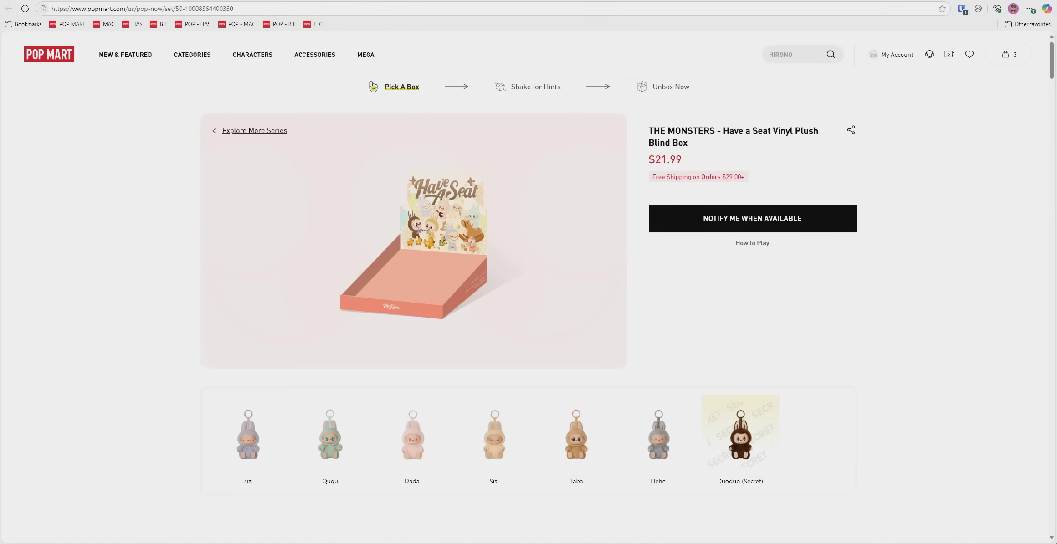
left_click(274, 0)
Step: Review the Increment and Initial Box Set ID settings in B6 and B5 of the HAS sheet
left_click(130, 147)
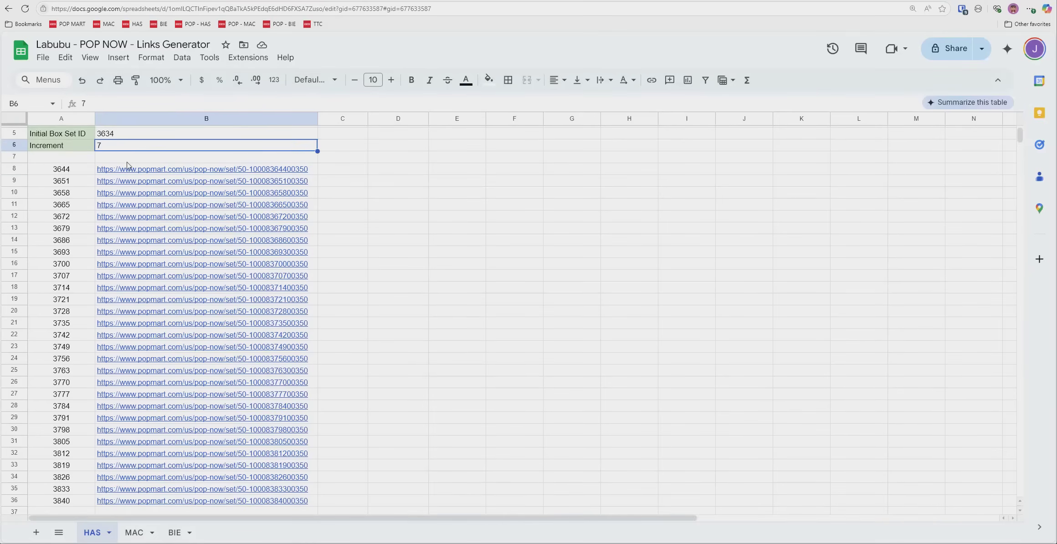
scroll(126, 163, "up", 1)
left_click(117, 178)
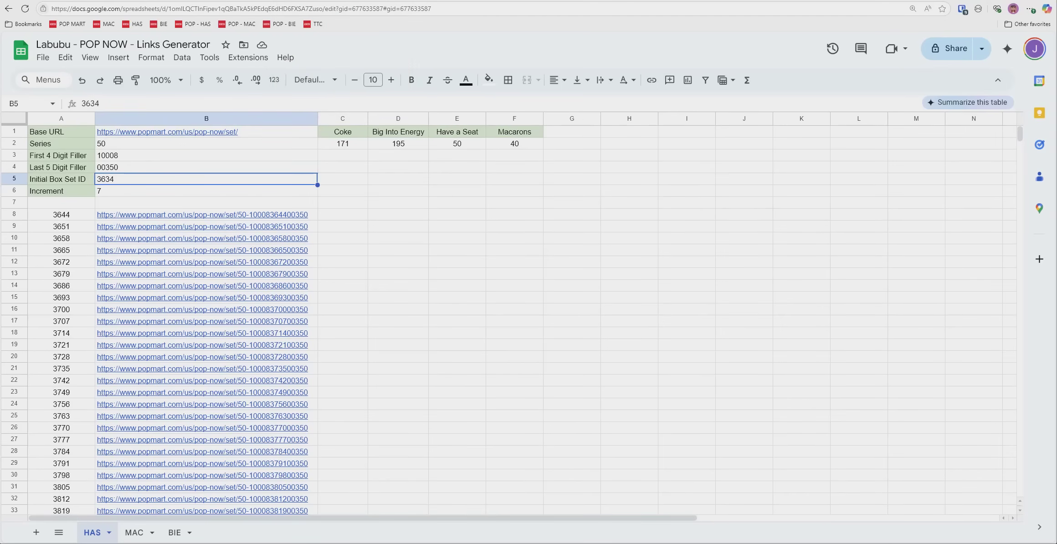
Step: Check the first set ID in A8 against the set digits in the Have a Seat page address, and return to the spreadsheet
left_click(69, 217)
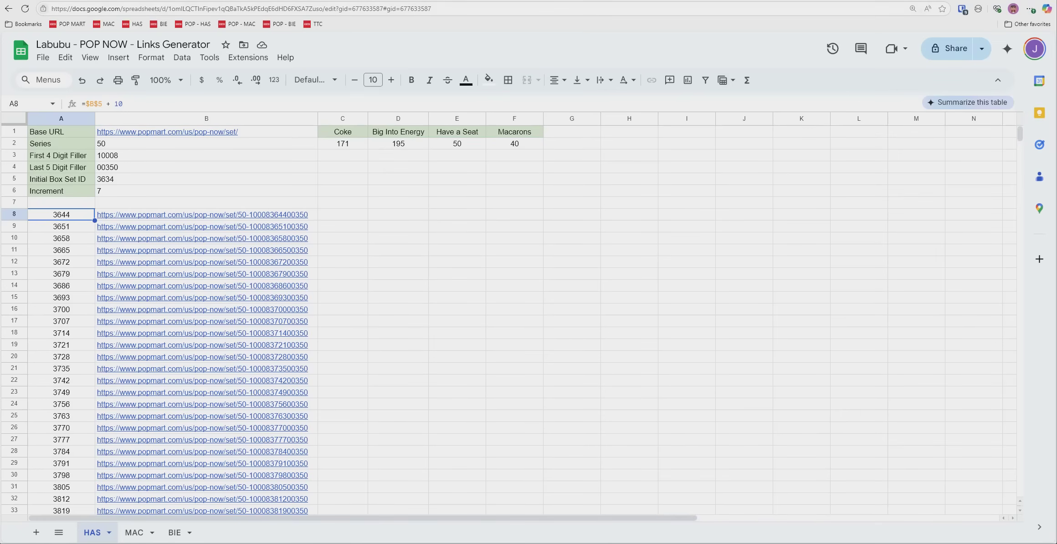
left_click(319, 1)
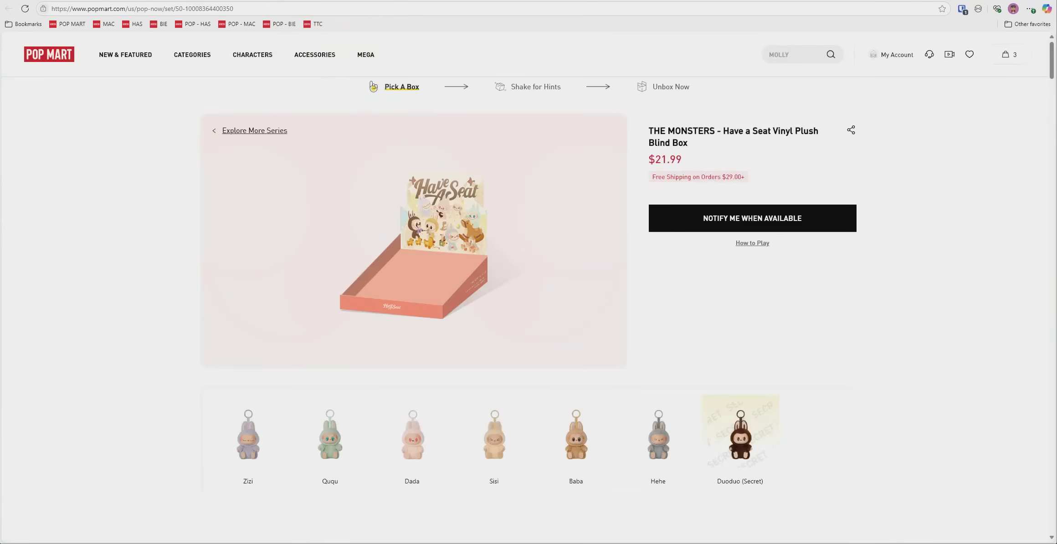
left_click_drag(185, 8, 217, 9)
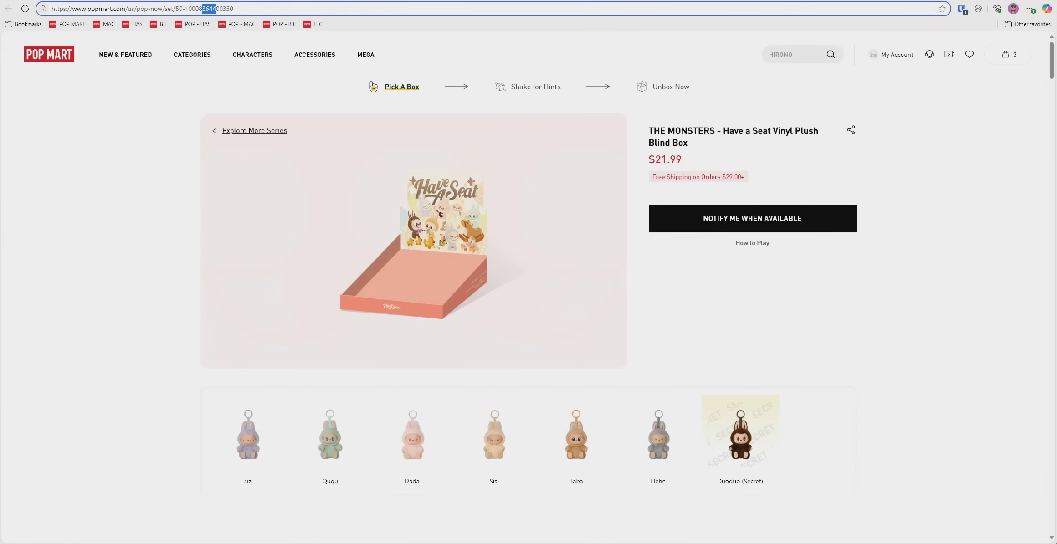
key("ctrl+Tab")
Step: Review the Increment setting in B6 of the HAS sheet
double_click(125, 194)
left_click_drag(123, 194, 89, 193)
left_click(514, 203)
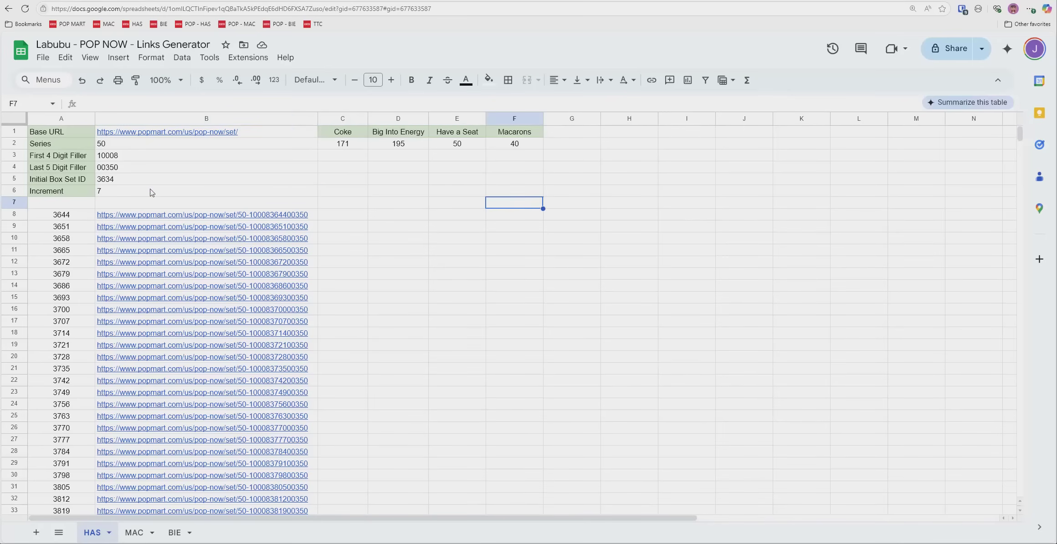
left_click(152, 193)
left_click(540, 217)
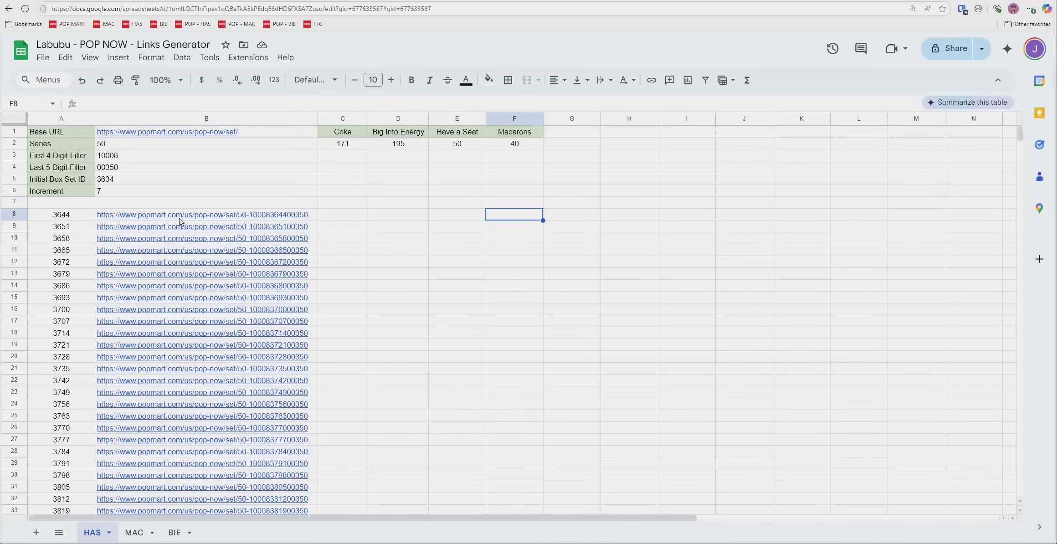
Step: Inspect the first generated link in B8 and its link preview
left_click(236, 215)
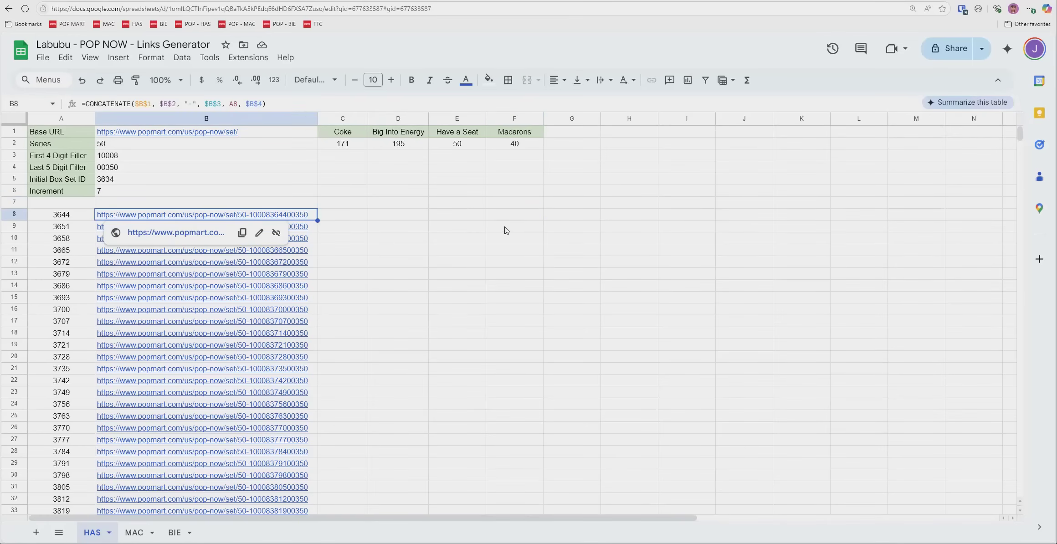
left_click(462, 227)
left_click(230, 216)
left_click(360, 218)
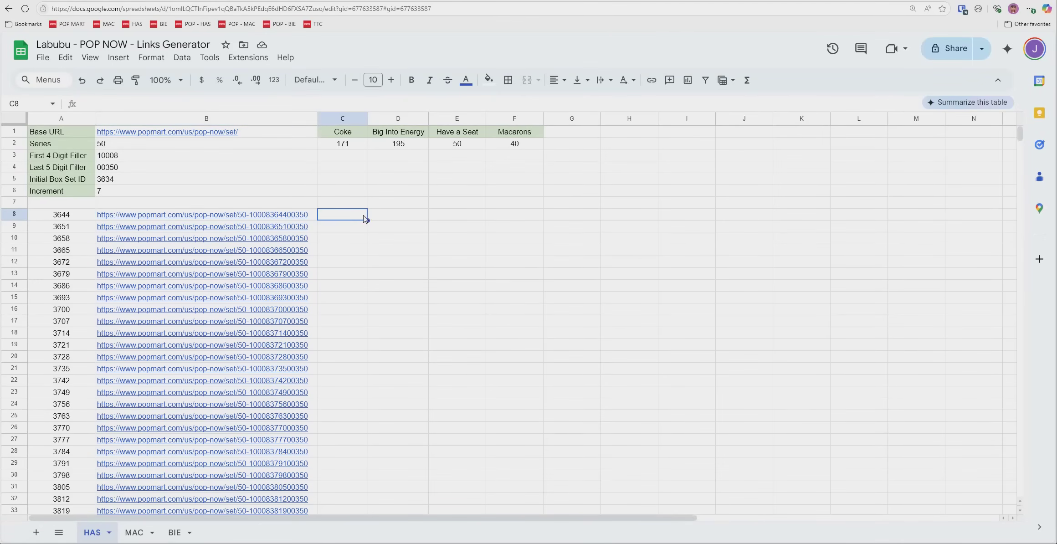
left_click(236, 216)
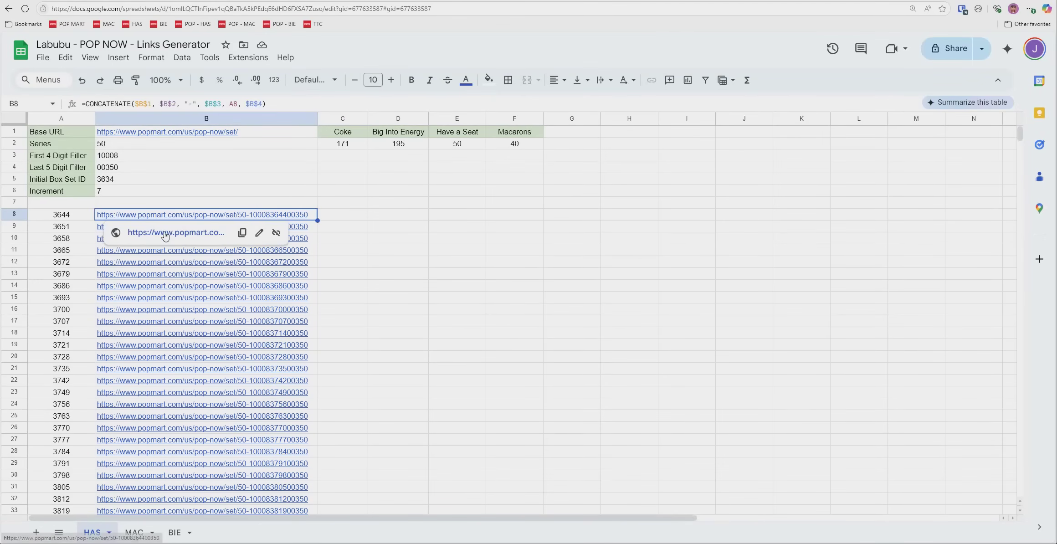
Step: Look through the generated links from B8 down to B36, and return to the first set ID in A8
key("ctrl+shift+Down")
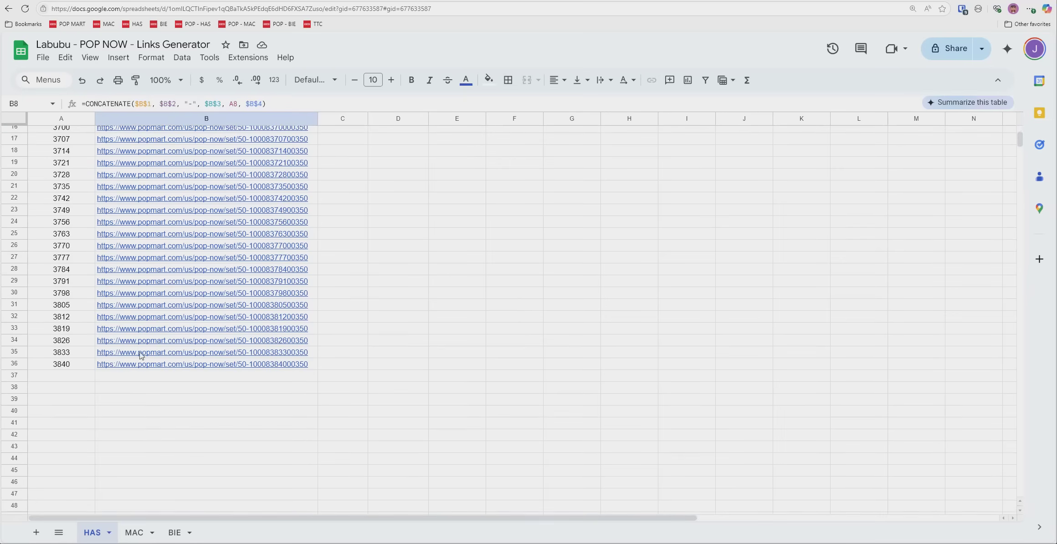
key("ctrl+shift+Up")
key("ctrl+shift+Down")
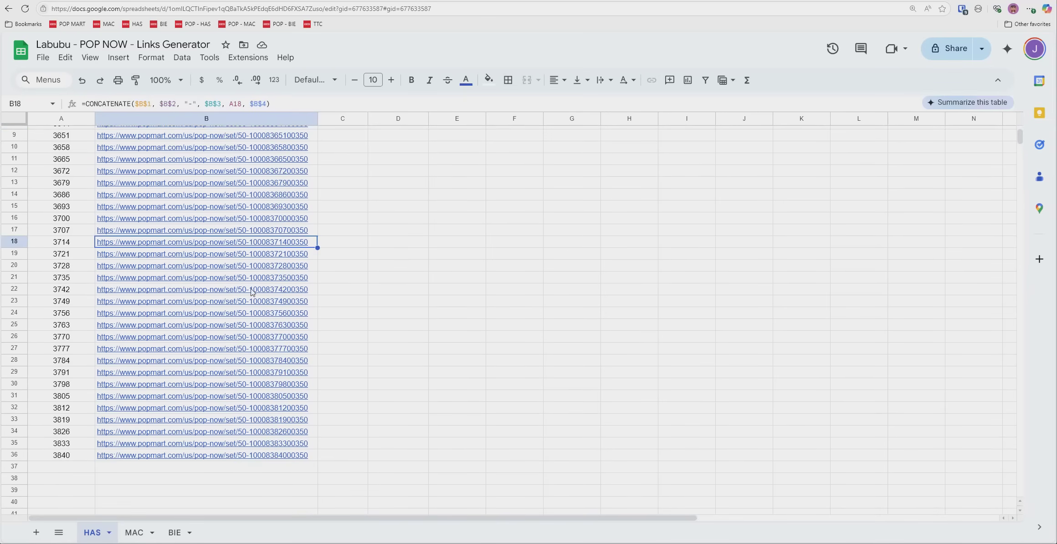
scroll(157, 262, "down", 2)
left_click(188, 364)
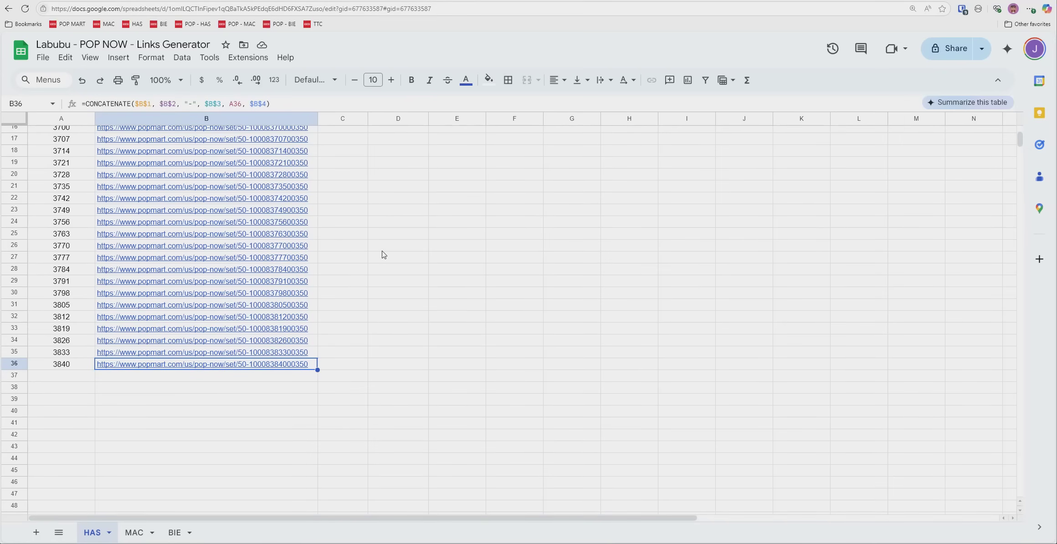
scroll(356, 273, "up", 5)
left_click(78, 217)
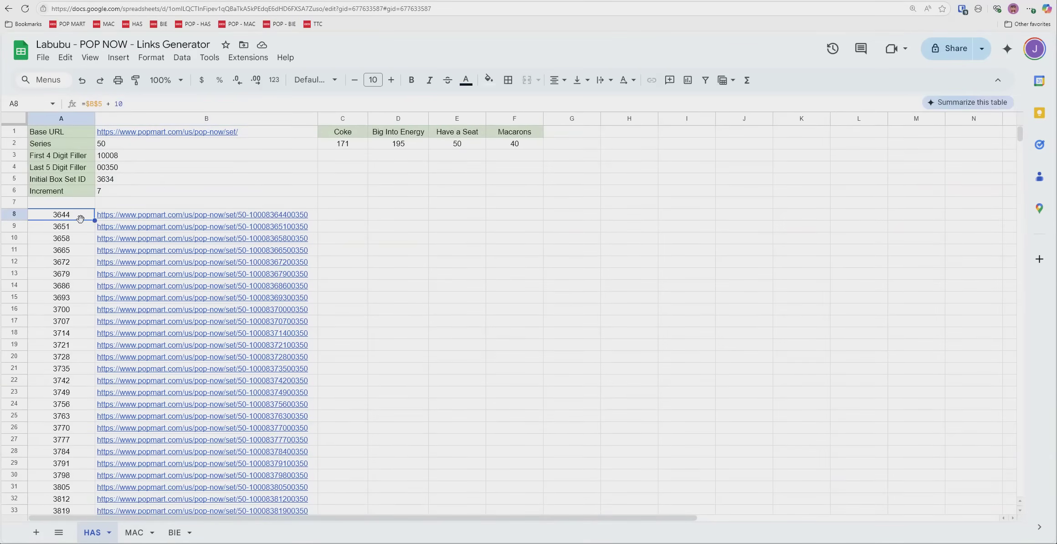
scroll(85, 221, "down", 2)
scroll(406, 242, "up", 2)
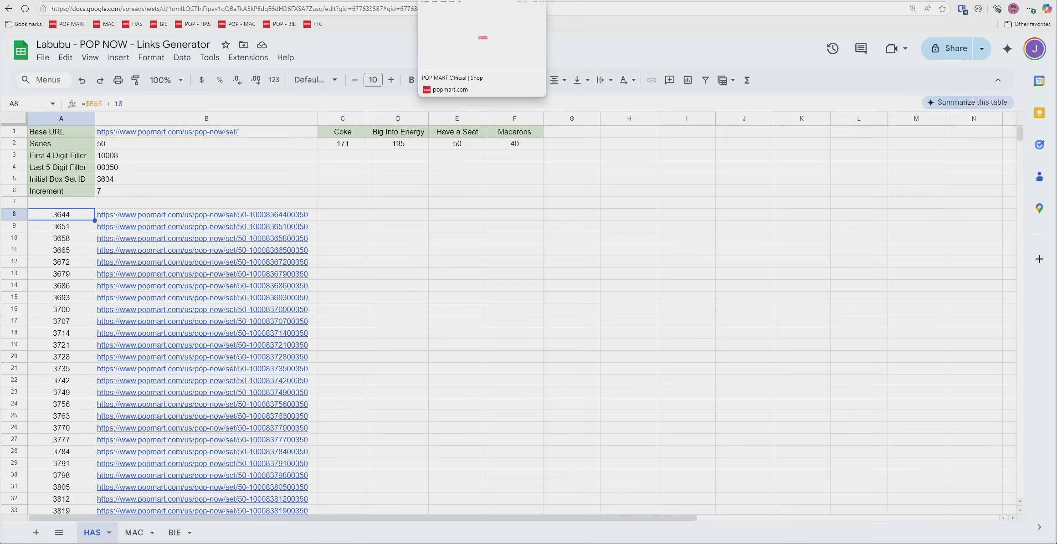
Step: Highlight the set digits in the Have a Seat page address again, and return to the HAS sheet
left_click(482, 0)
left_click_drag(199, 8, 214, 7)
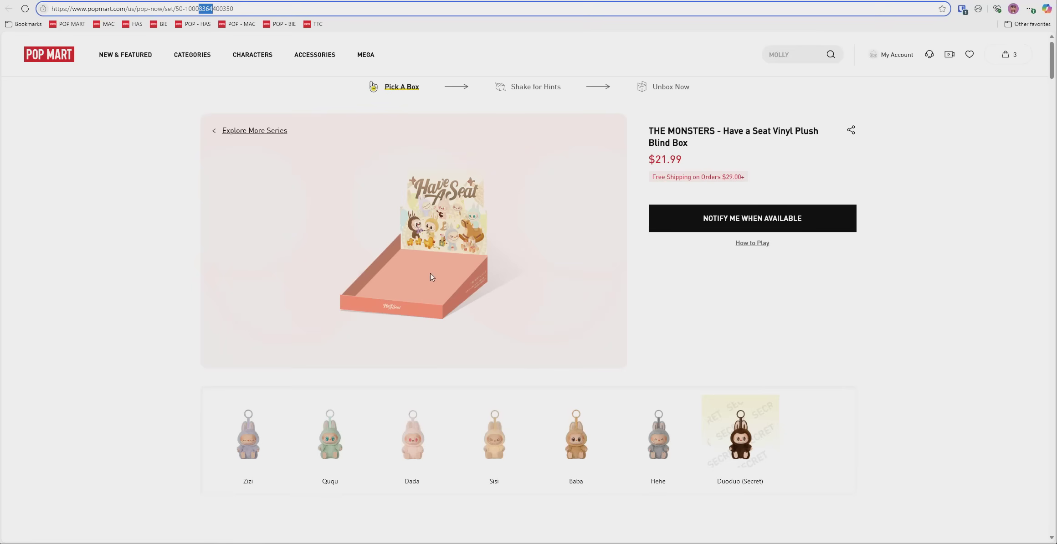
left_click(260, 0)
left_click(471, 258)
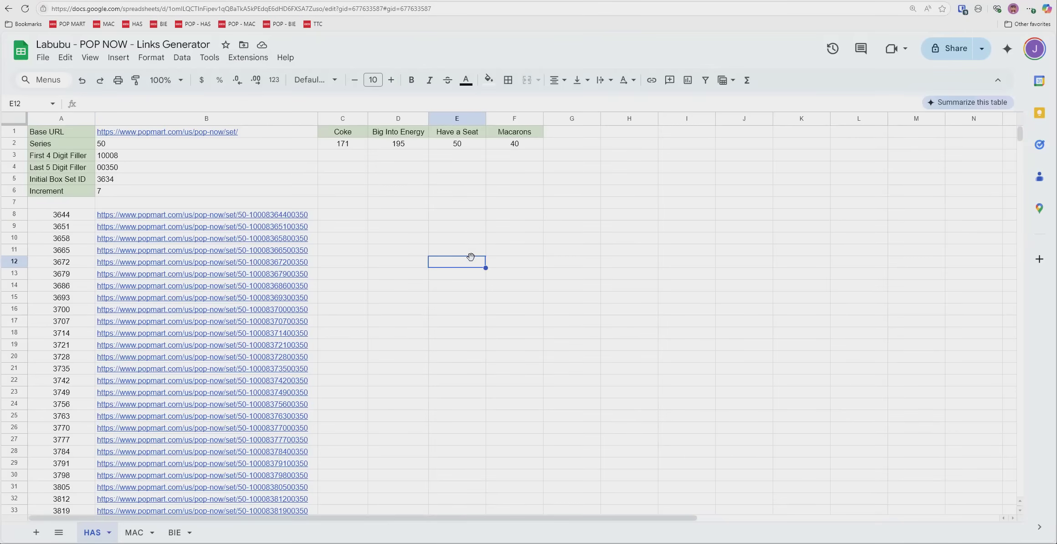
Step: Review the Initial Box Set ID in B5 and look over the list of links generated from it
double_click(127, 178)
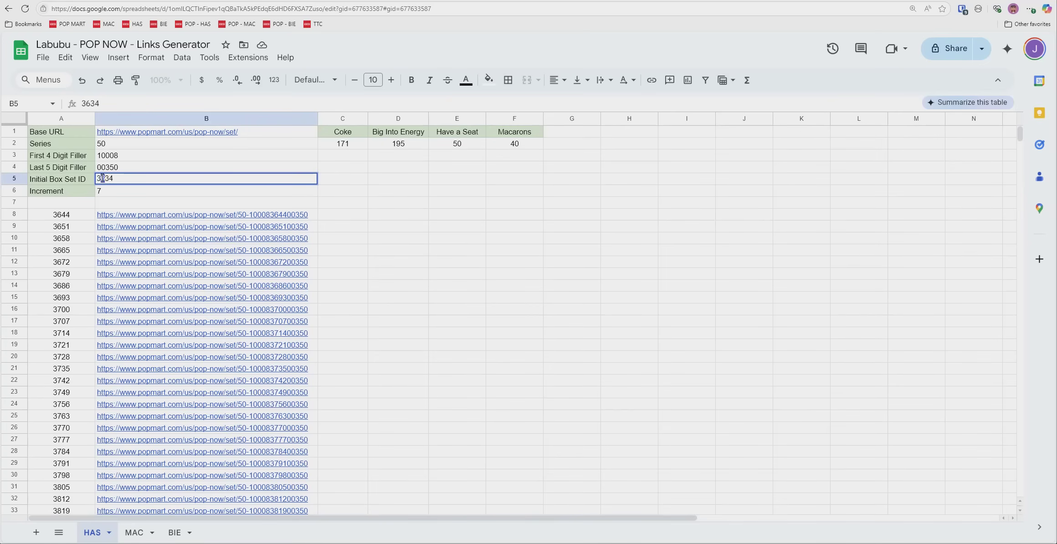
left_click(380, 195)
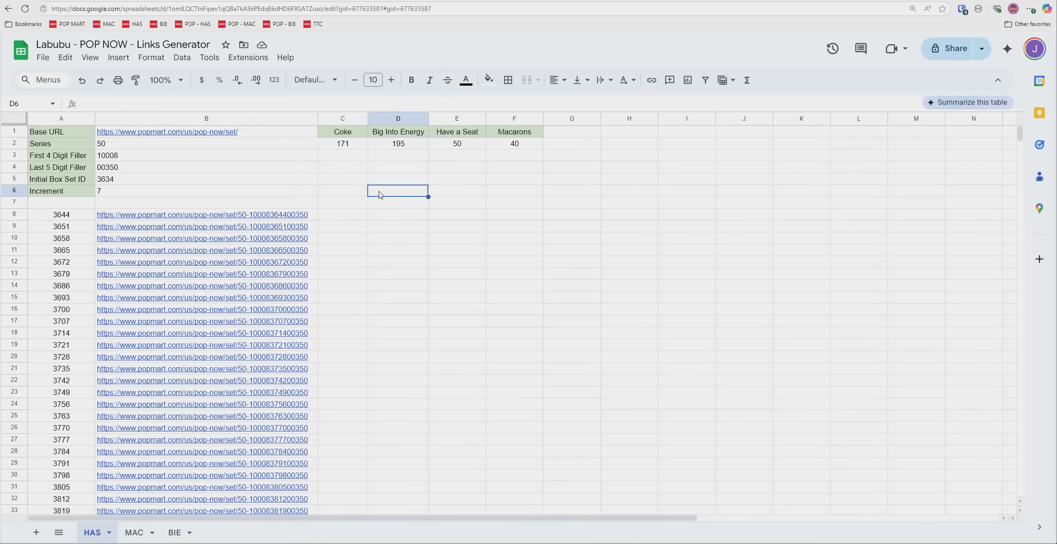
scroll(381, 194, "down", 3)
scroll(382, 195, "up", 3)
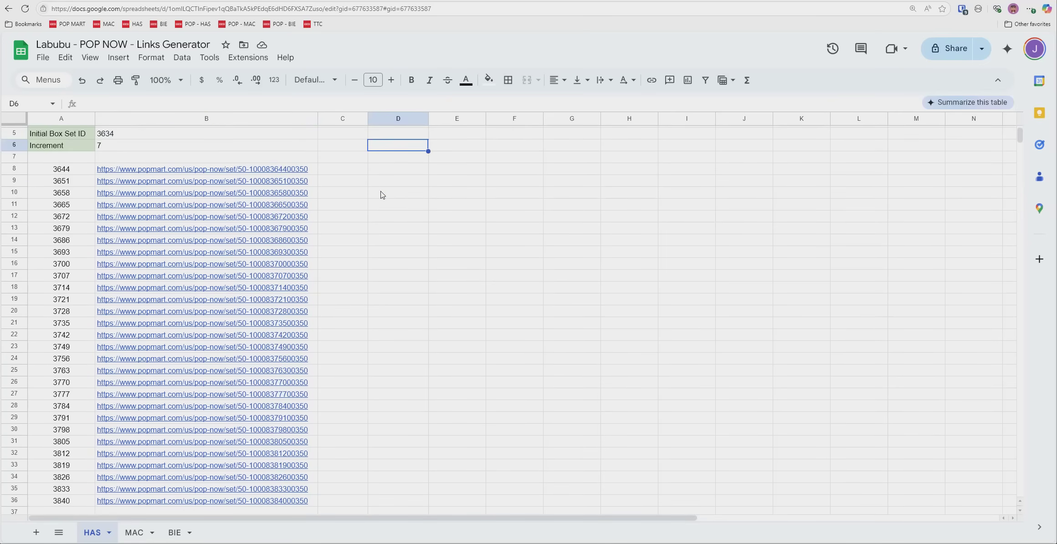
scroll(382, 195, "down", 1)
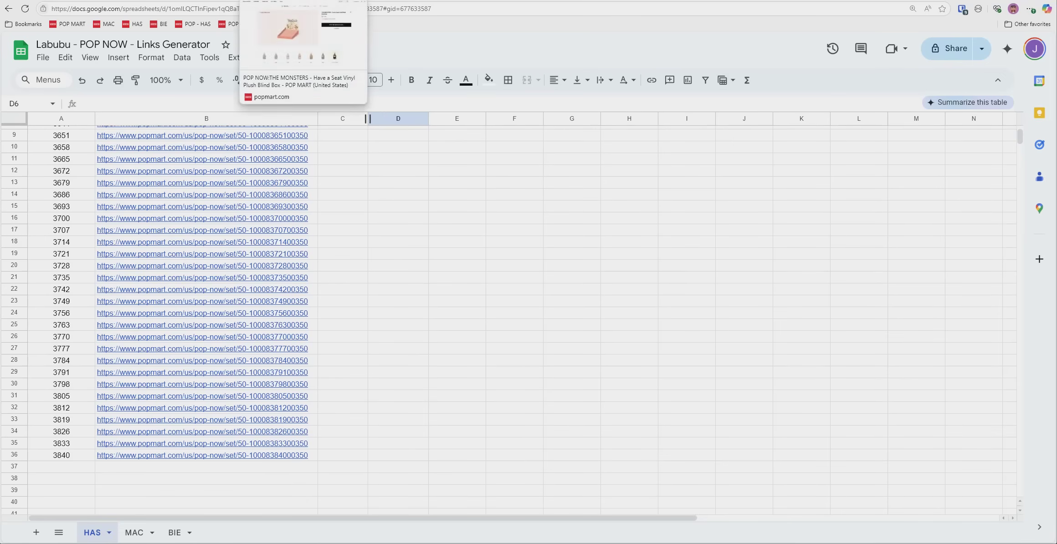
scroll(393, 253, "up", 2)
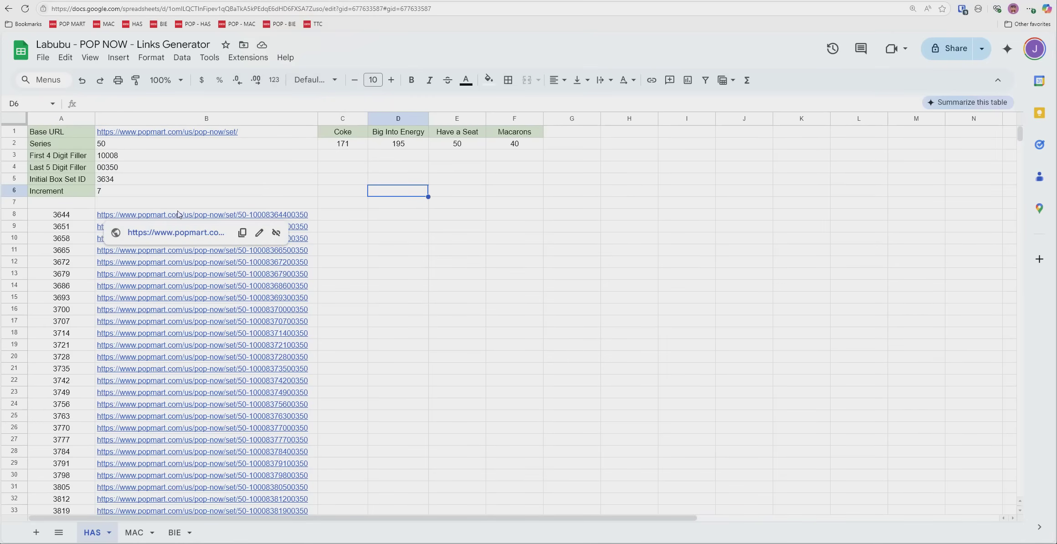
Step: Set the Initial Box Set ID in B5 to 3535 and check the first generated ID in A8
double_click(128, 177)
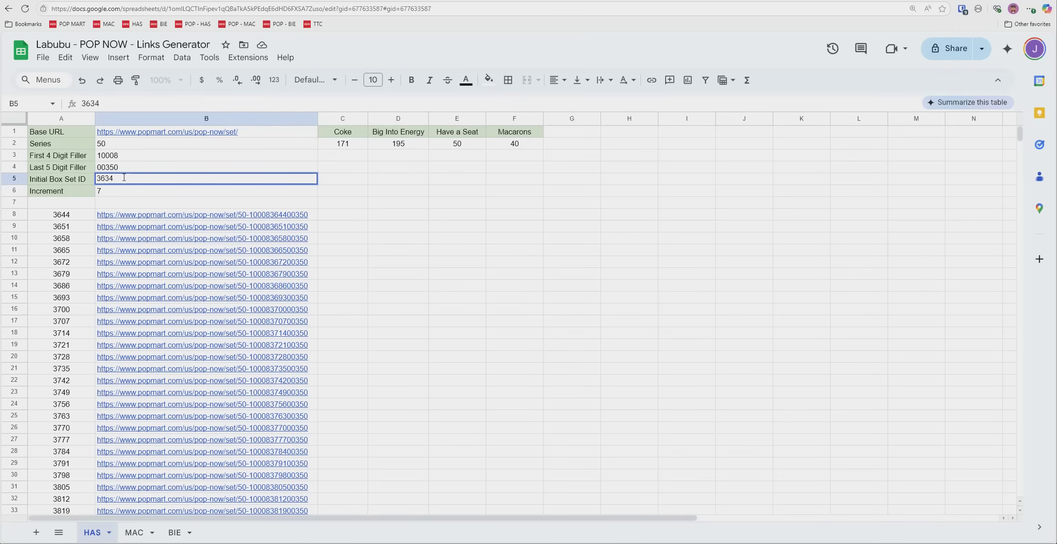
left_click_drag(125, 178, 102, 177)
type("535")
left_click(469, 217)
left_click(75, 213)
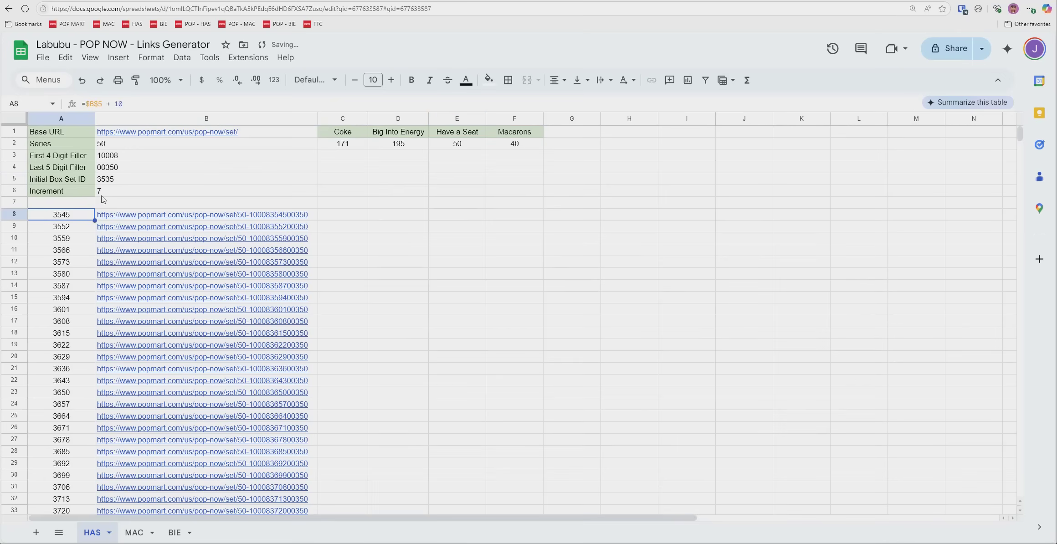
Step: Correct the Initial Box Set ID in B5 to 3635
double_click(125, 179)
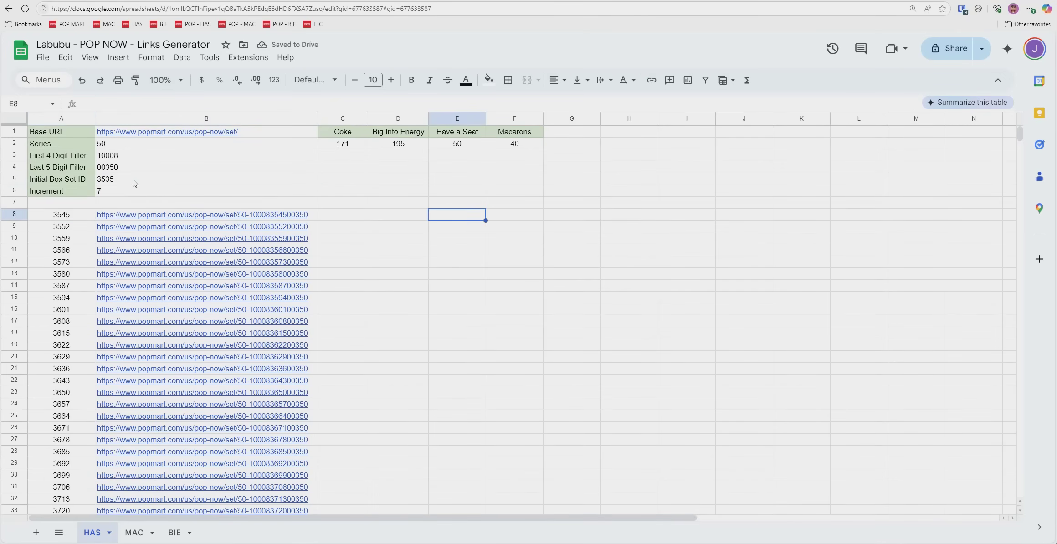
double_click(112, 178)
left_click_drag(106, 178, 103, 178)
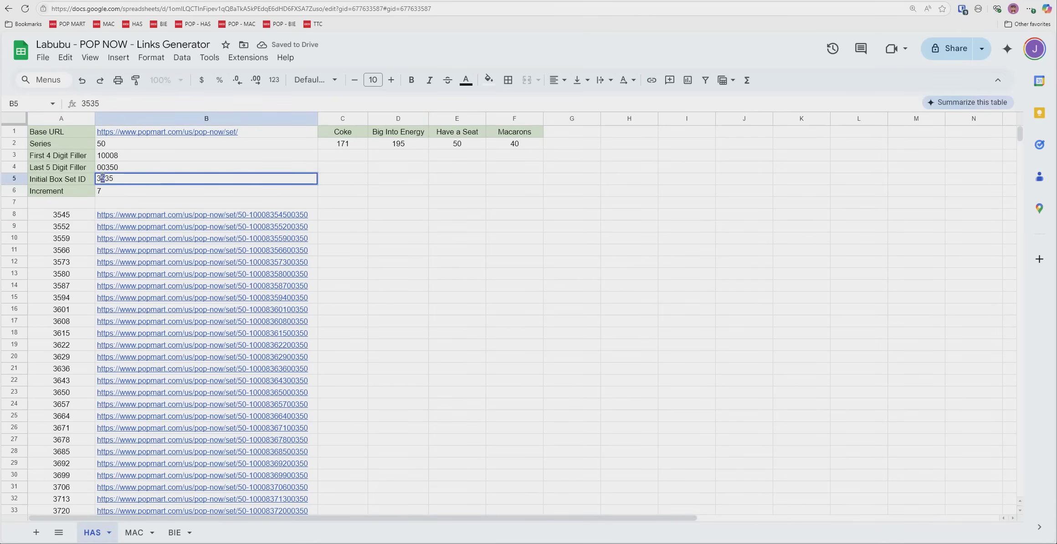
type("6")
key("Return")
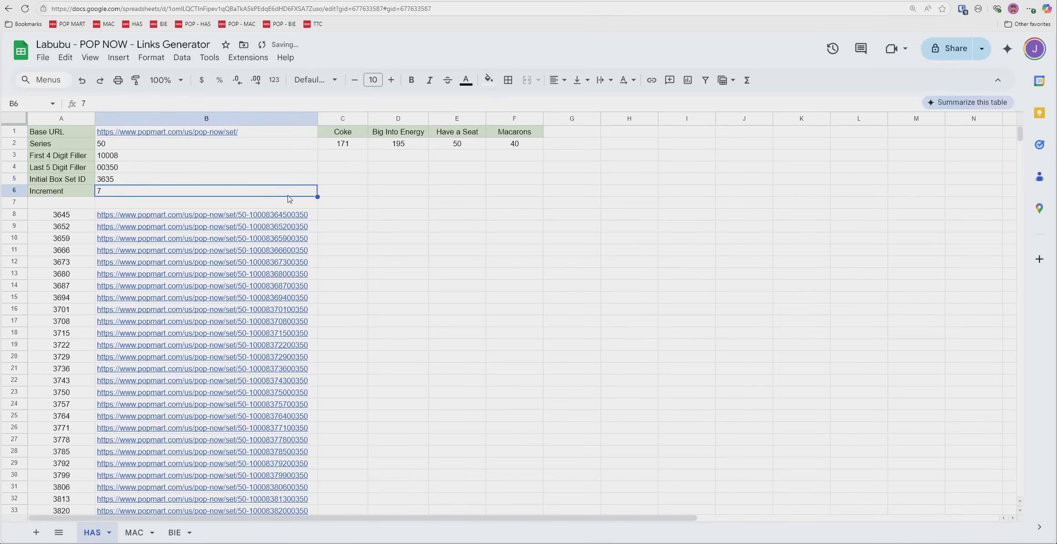
Step: Examine the regenerated set IDs in A8 through A36 and the links beside them
left_click(554, 253)
scroll(162, 231, "down", 3)
scroll(117, 192, "up", 2)
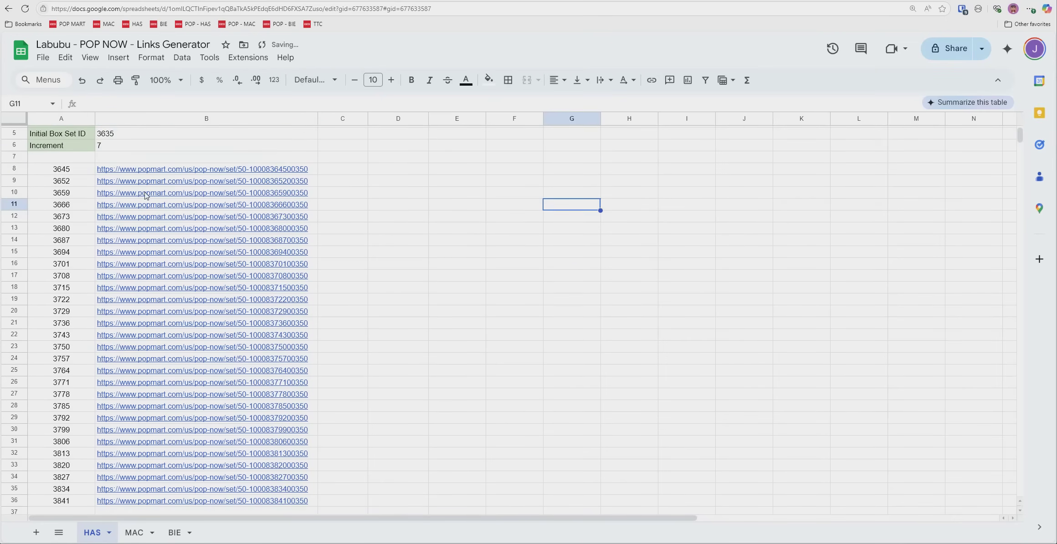
left_click(130, 150)
left_click(71, 172)
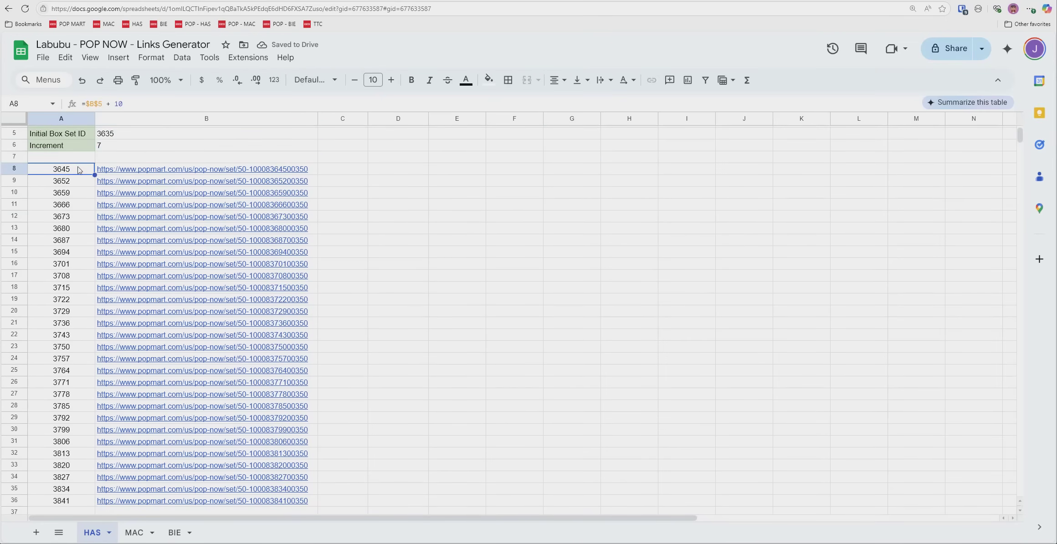
scroll(69, 173, "down", 3)
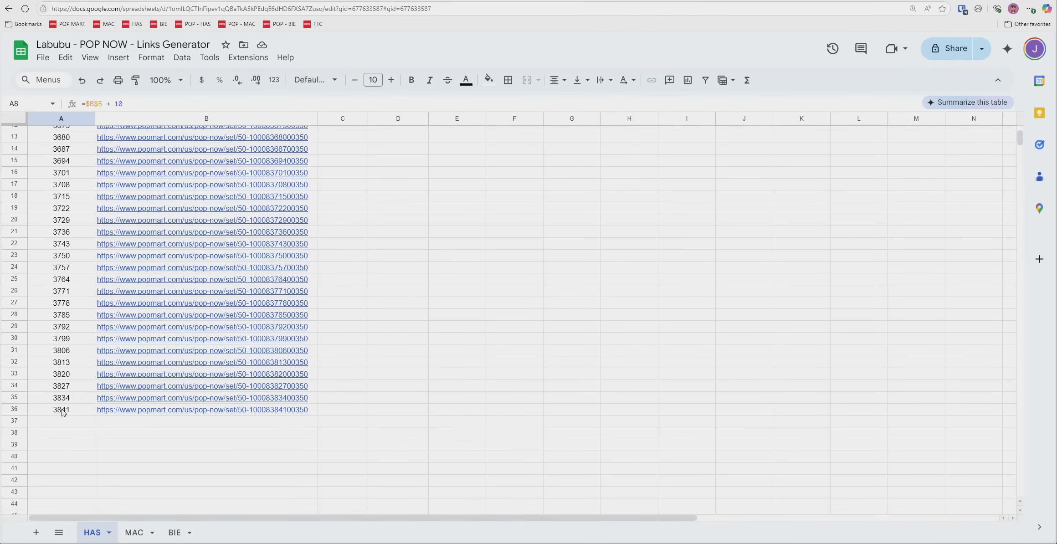
scroll(331, 429, "up", 2)
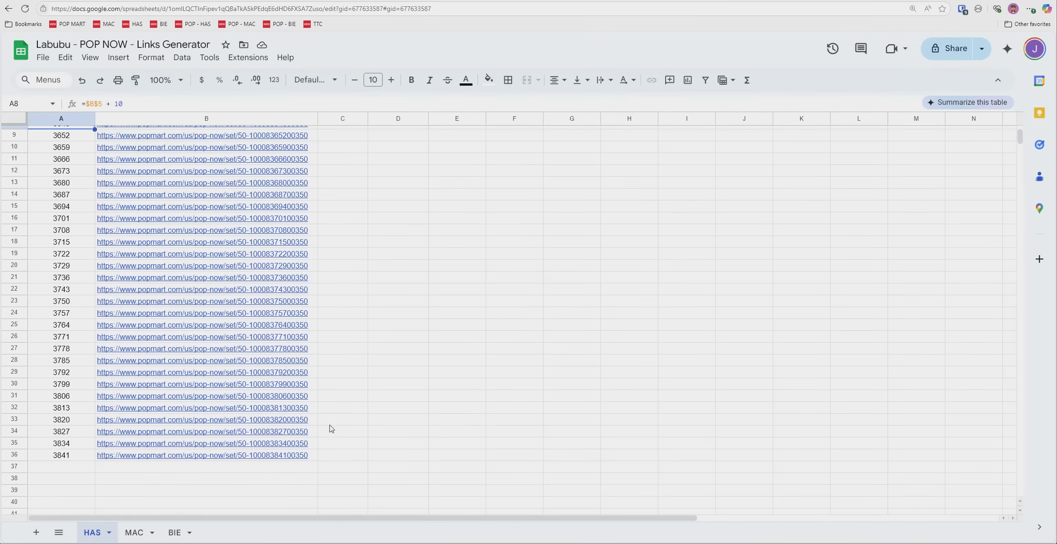
scroll(331, 428, "up", 2)
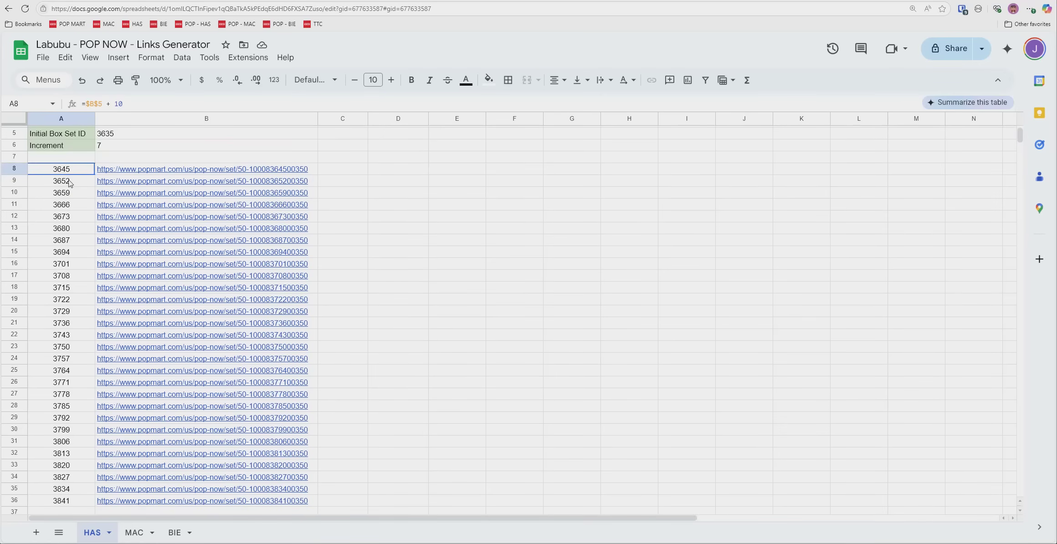
left_click_drag(68, 173, 70, 503)
left_click(572, 347)
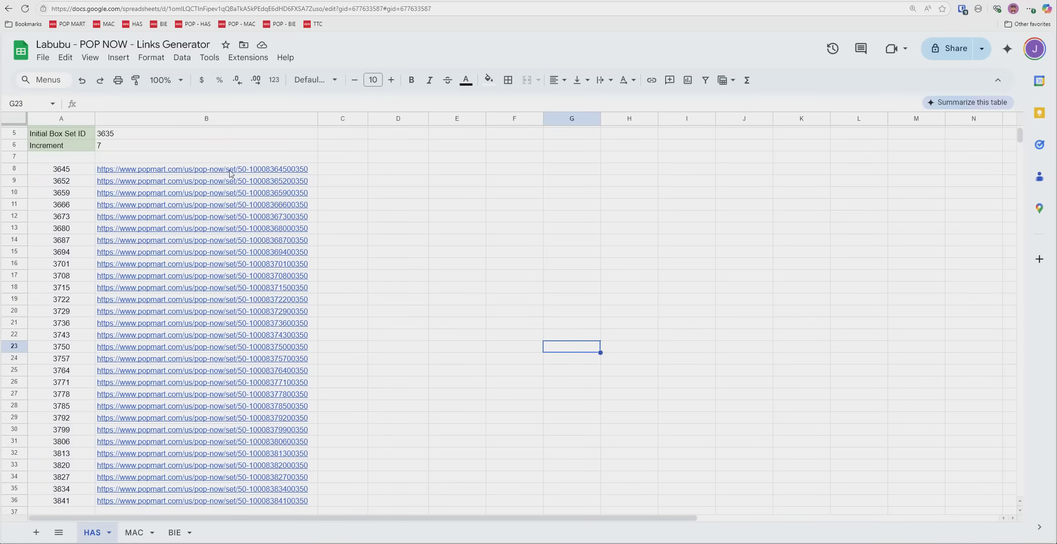
Step: Compare the link in B8 with the set digits in the open Have a Seat page's address, and return to the spreadsheet
left_click(223, 170)
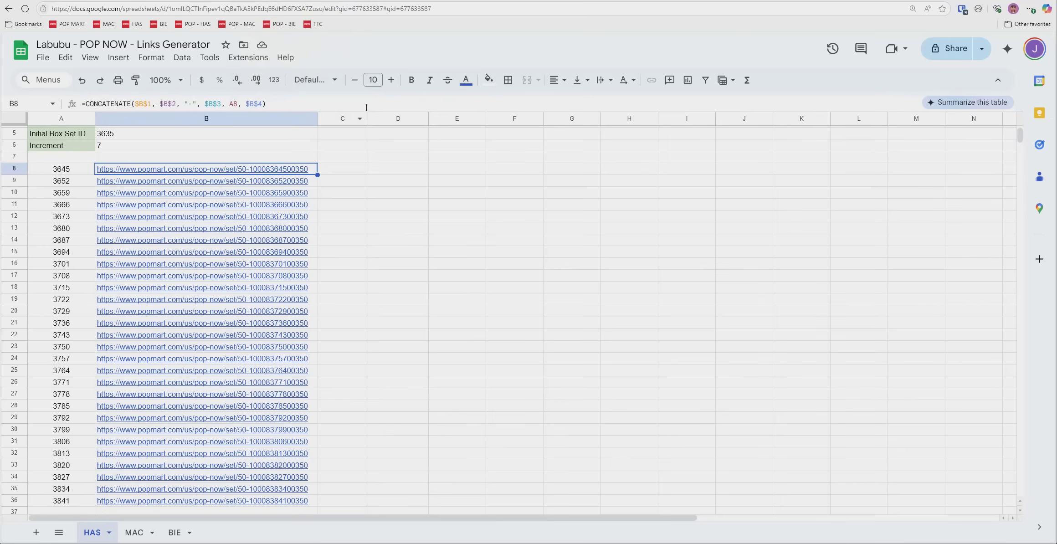
key("ctrl+Tab")
key("ctrl+Tab")
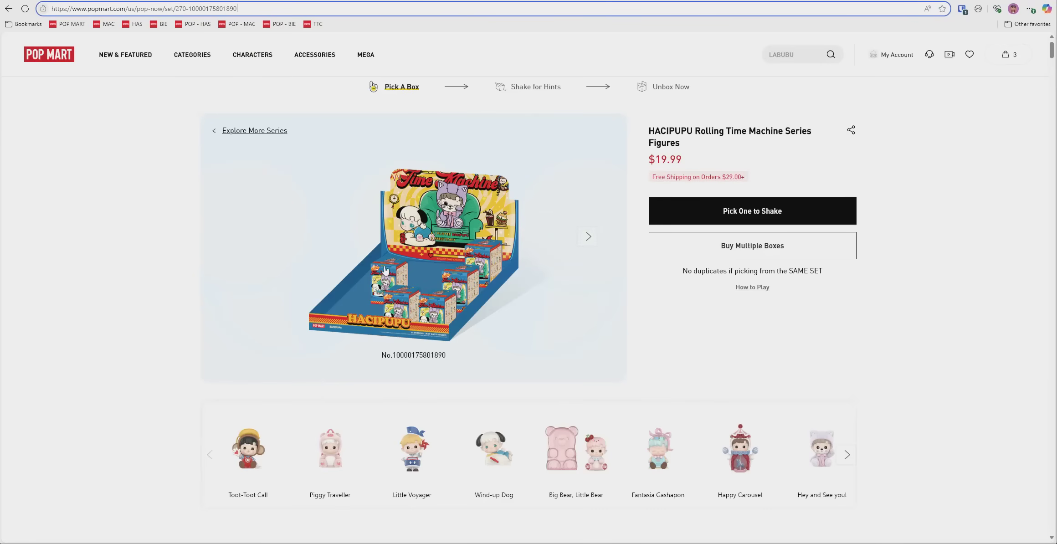
key("ctrl+Tab")
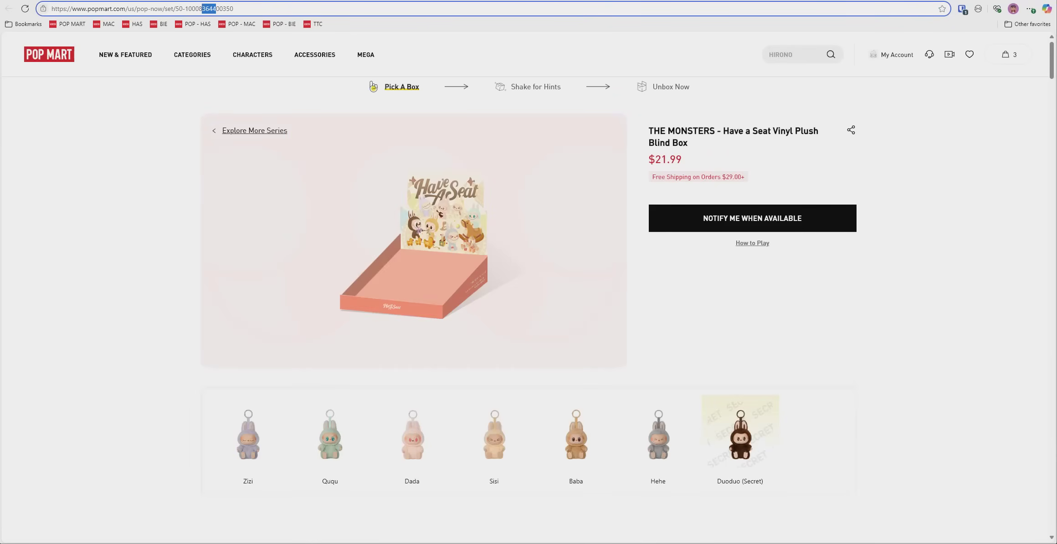
double_click(210, 8)
key("ctrl+Tab")
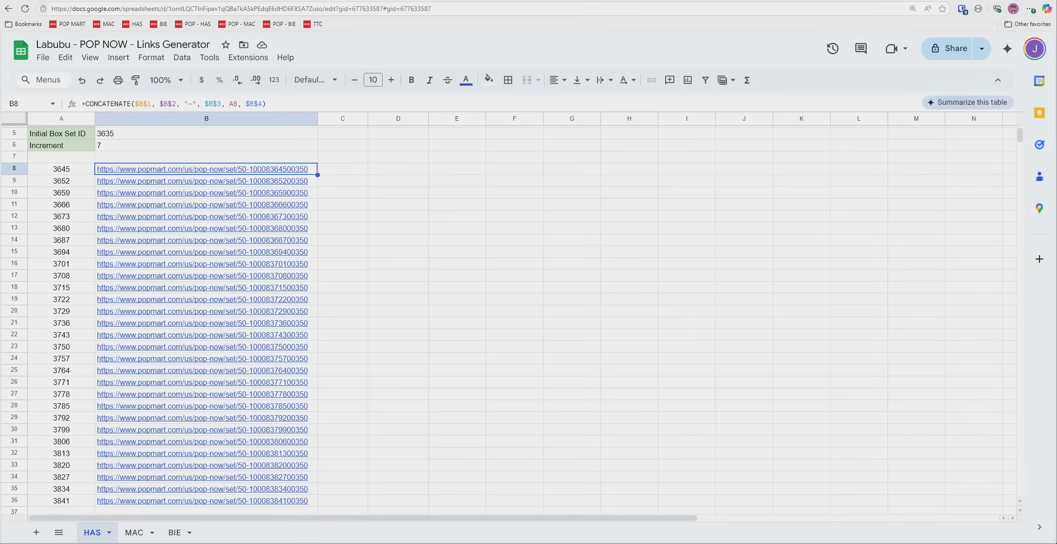
Step: Highlight the digits after the series number in the Have a Seat page's address, and return to the links spreadsheet
key("ctrl+Tab")
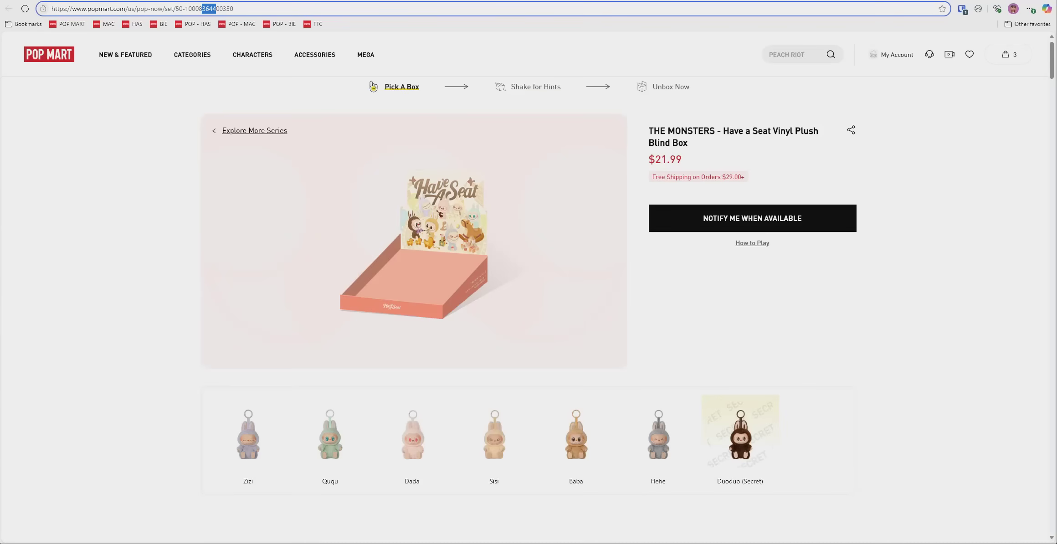
key("shift+Left")
left_click_drag(235, 14, 185, 9)
key("alt+Tab")
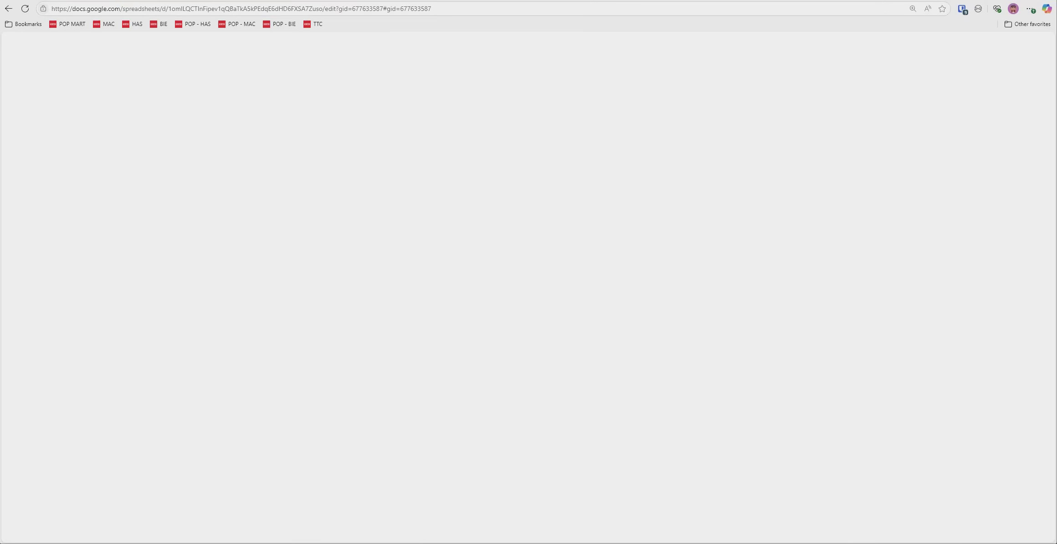
Step: Set the Initial Box Set ID in B5 of the HAS sheet to 3735
double_click(121, 144)
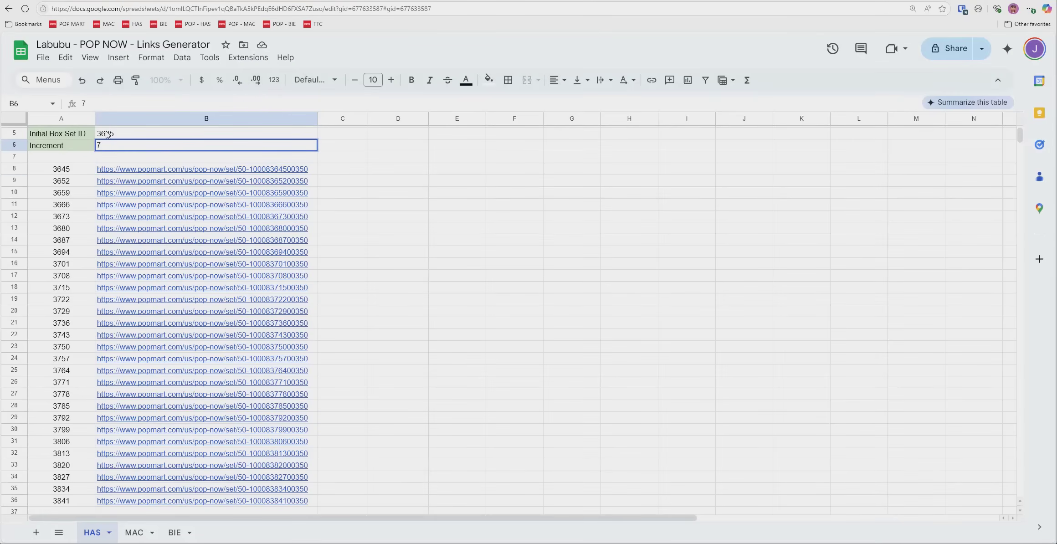
double_click(103, 133)
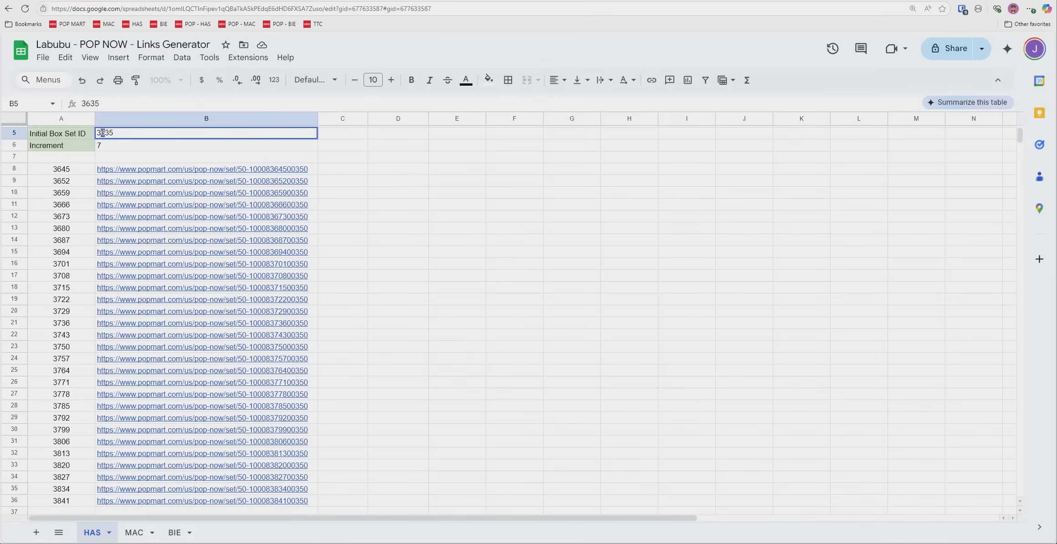
left_click_drag(99, 133, 104, 133)
type("1")
key("BackSpace")
type("7")
key("Return")
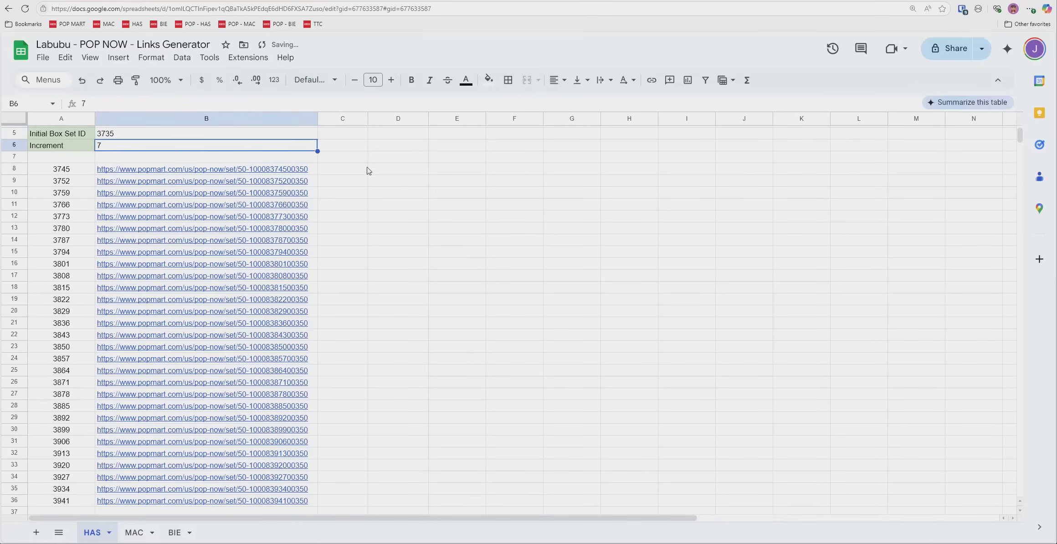
left_click(374, 182)
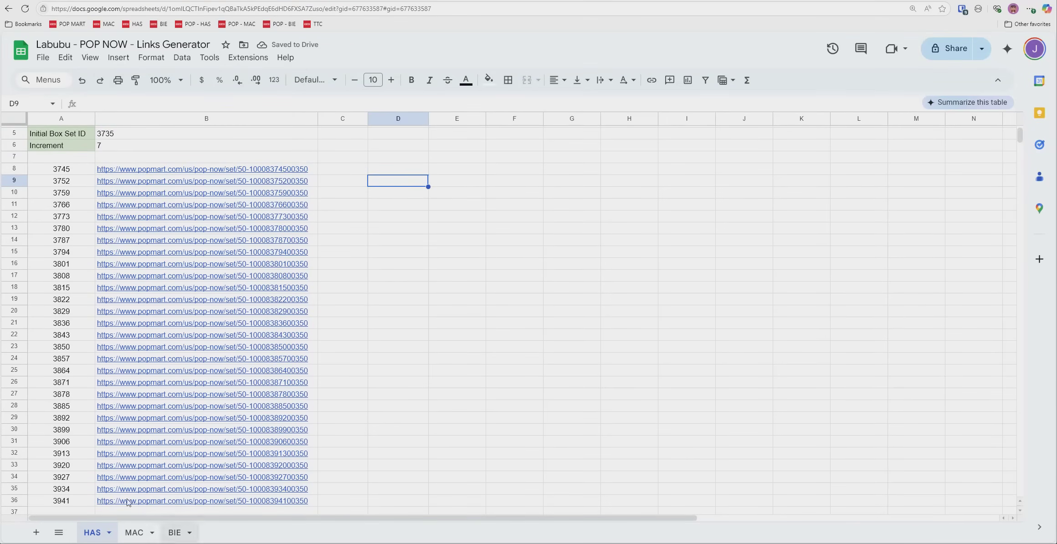
Step: Check the Big Into Energy series code in D2 and view the BIE sheet's generated links
mouse_move(242, 169)
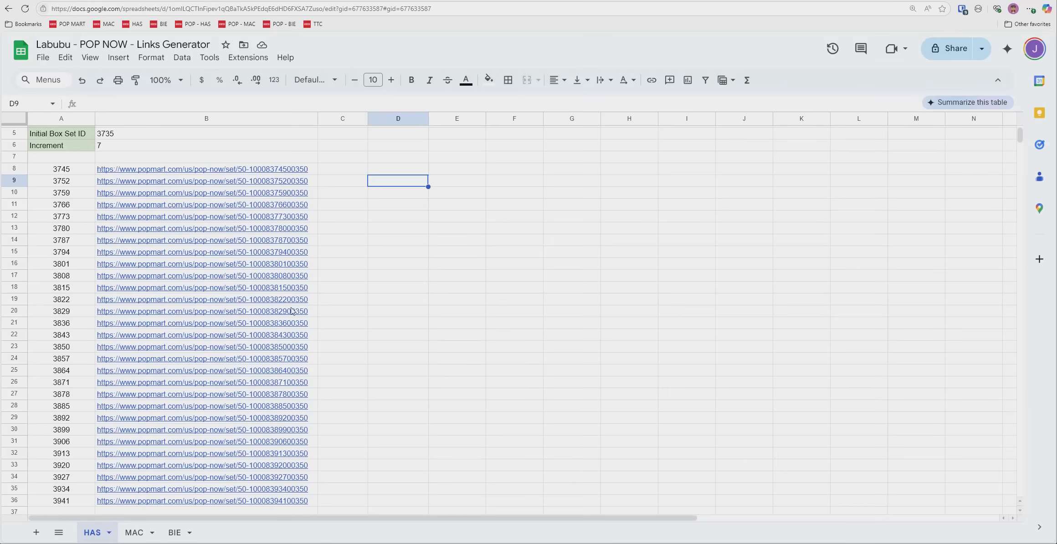
scroll(292, 307, "up", 1)
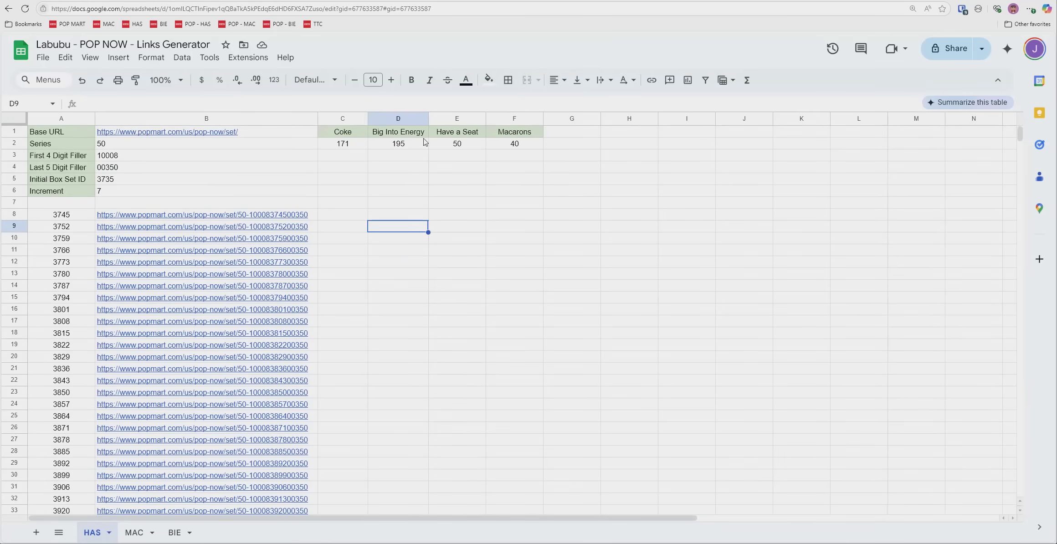
left_click(405, 145)
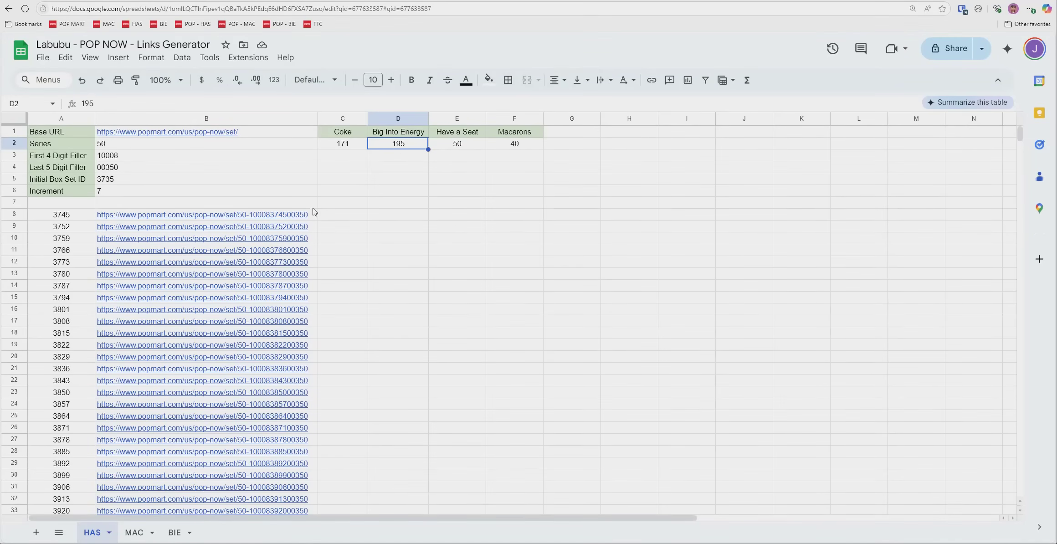
left_click(175, 532)
mouse_move(240, 218)
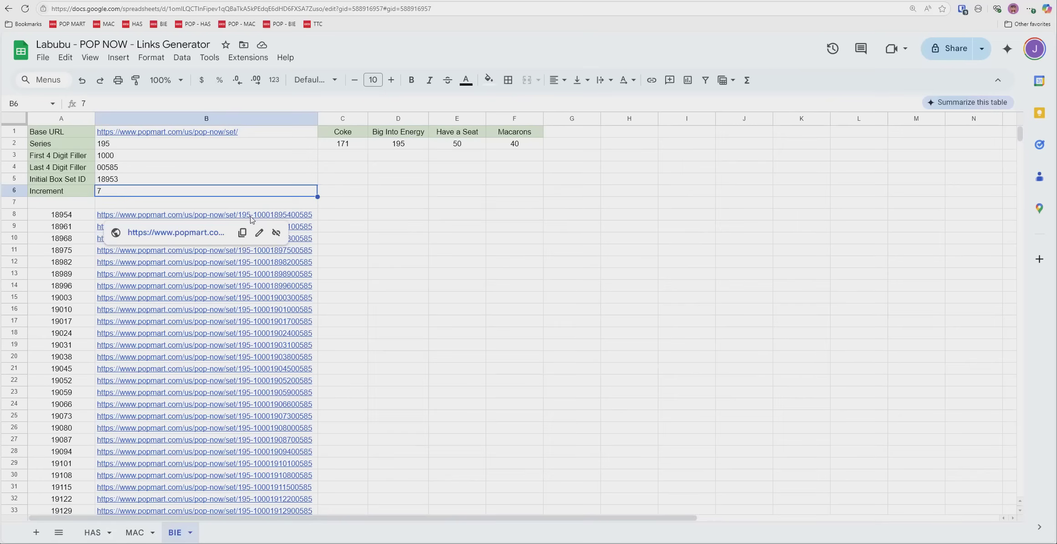
Step: On the MAC sheet, check the Macarons series code in F2, the first link in B8 and the filler in B4
left_click(136, 538)
left_click(530, 147)
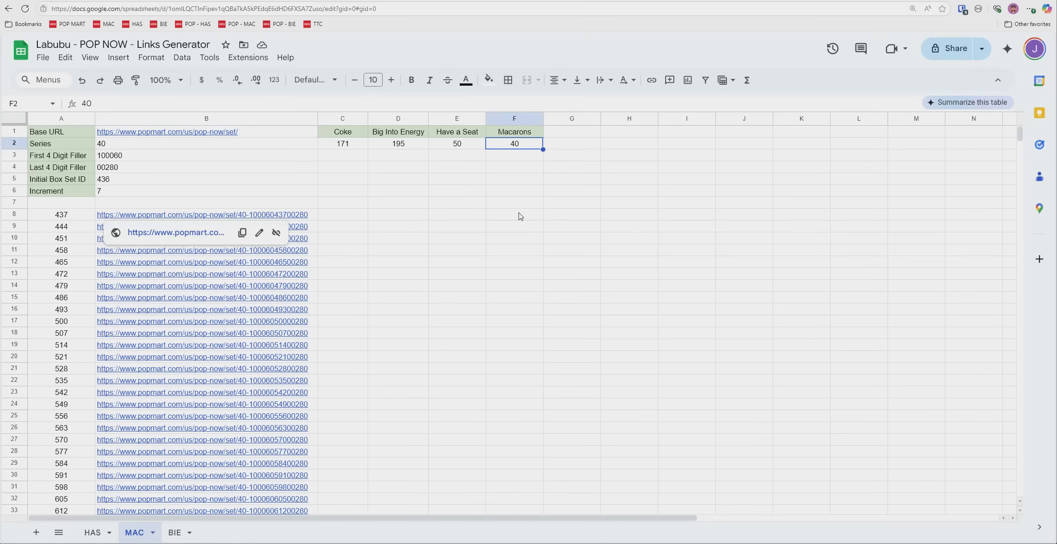
left_click(310, 219)
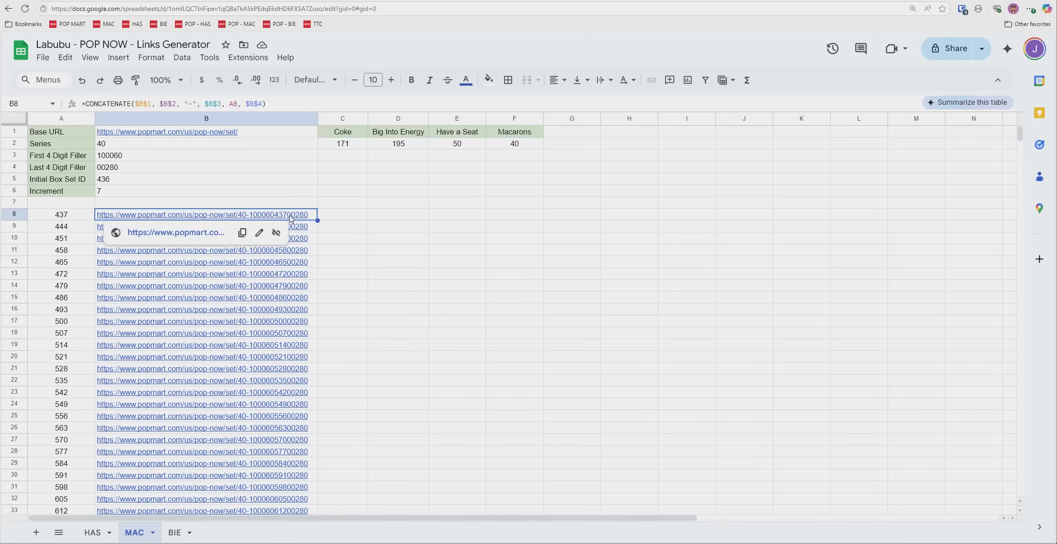
left_click(151, 168)
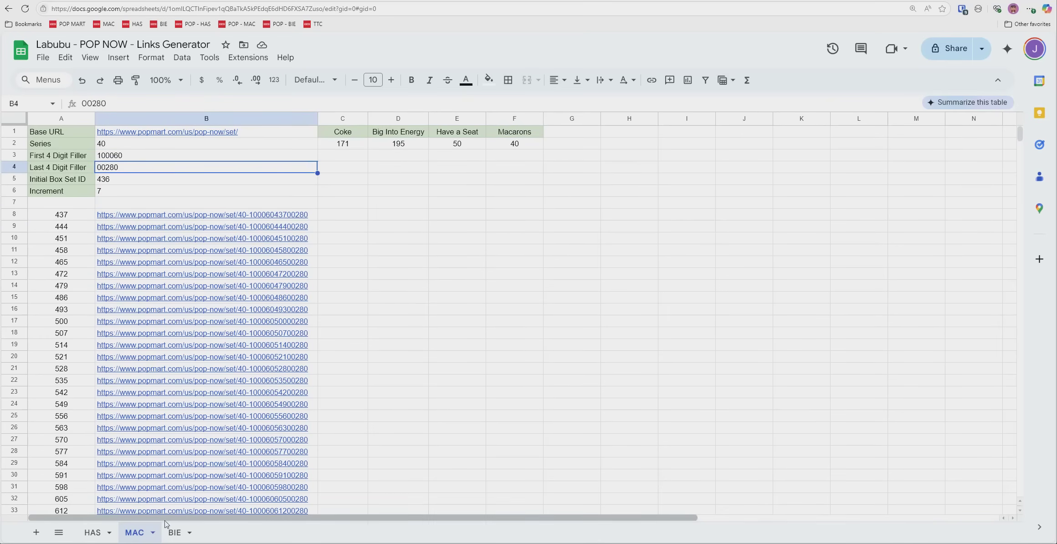
Step: Compare the filler values in B3 and B4 across the BIE, HAS and MAC sheets, ending on BIE
left_click(173, 533)
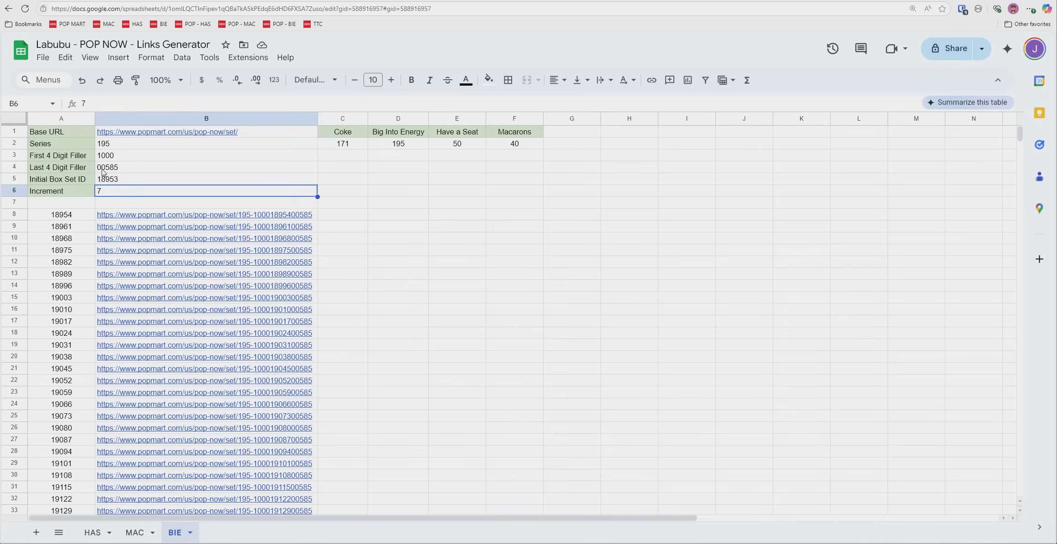
left_click(92, 532)
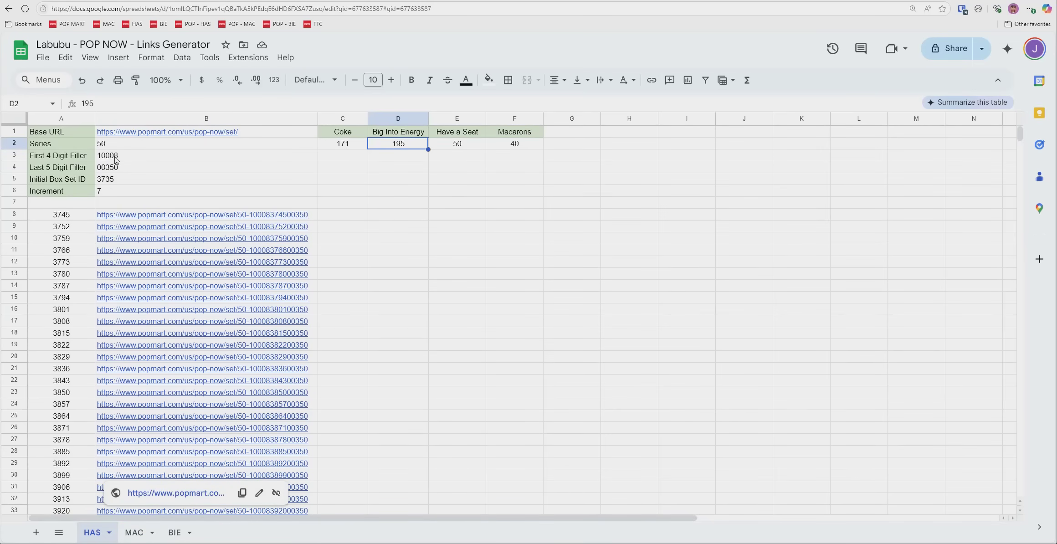
left_click(134, 533)
left_click(172, 531)
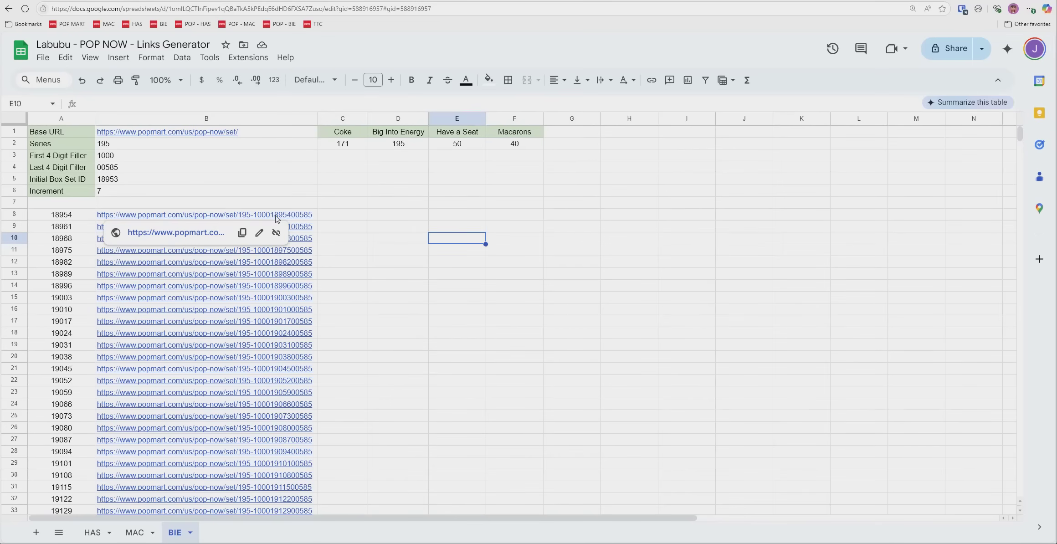
Step: Examine the BIE sheet's generated links from B8 through the last one in B36
scroll(301, 371, "down", 3)
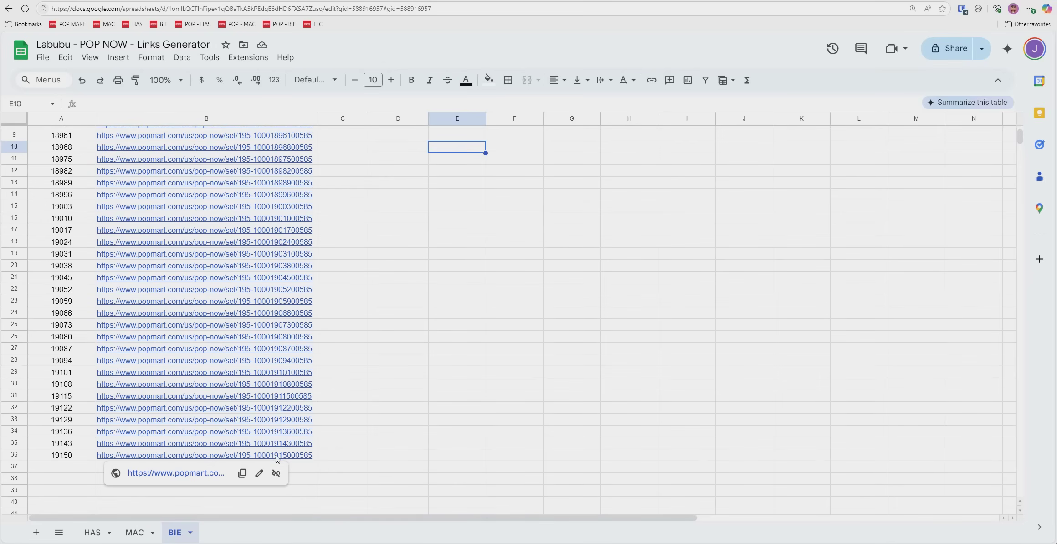
left_click(349, 456)
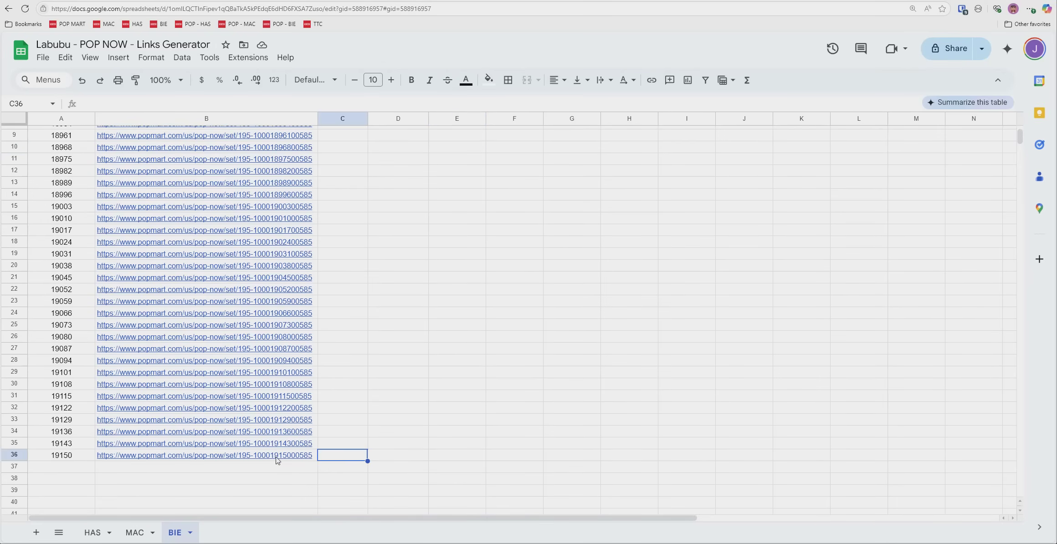
mouse_move(278, 460)
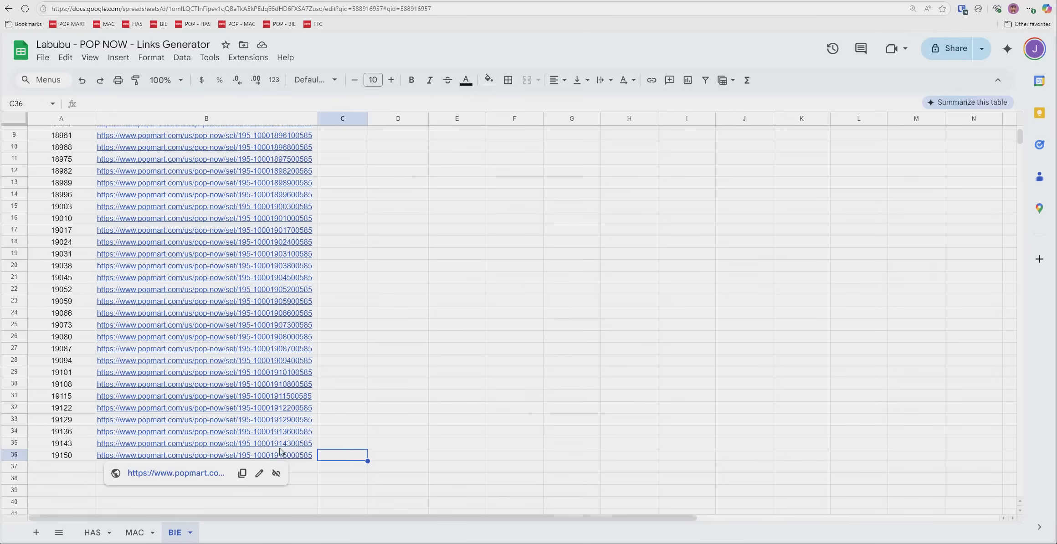
left_click(501, 431)
scroll(375, 389, "up", 3)
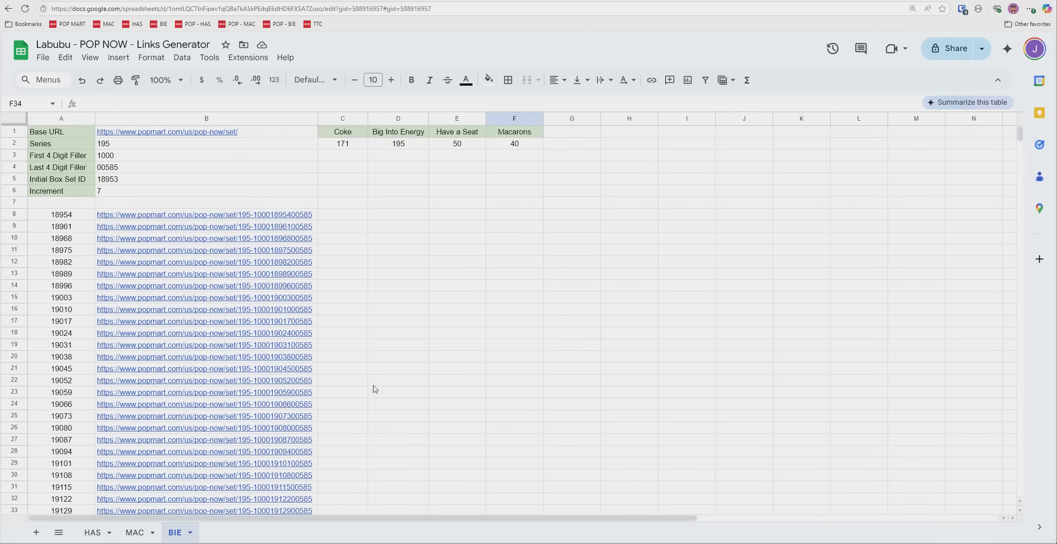
left_click(275, 216)
left_click(542, 241)
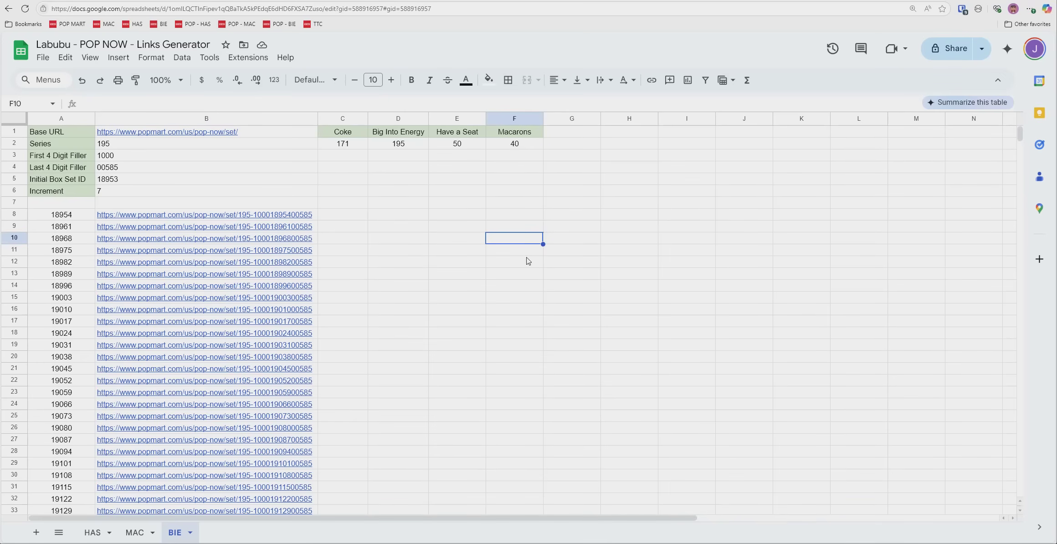
Step: Inspect the first-digits filler in B3 and the last-digits filler in B4 on the BIE sheet, without changing them
double_click(117, 157)
left_click_drag(123, 156, 87, 156)
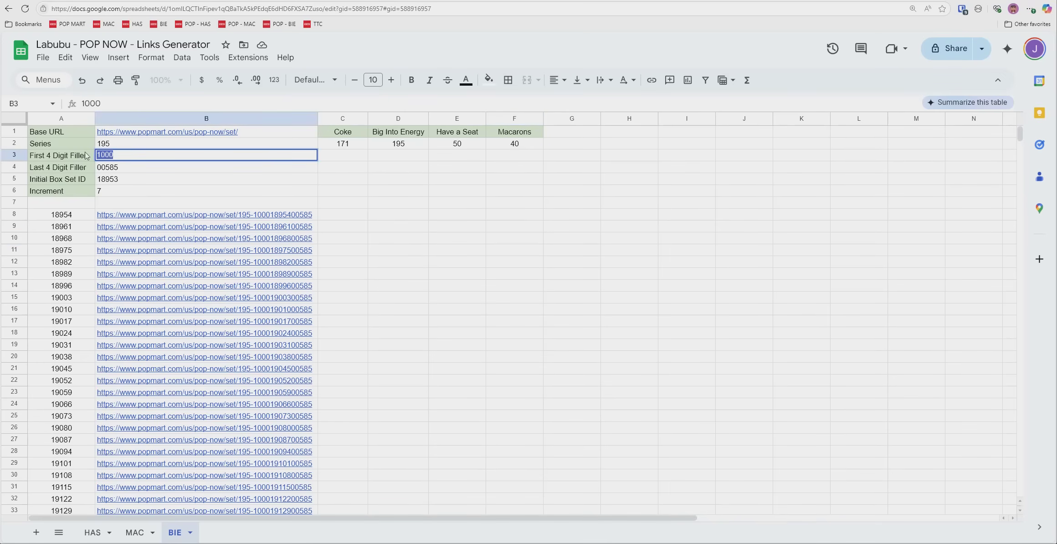
key("End")
double_click(112, 155)
left_click(132, 166)
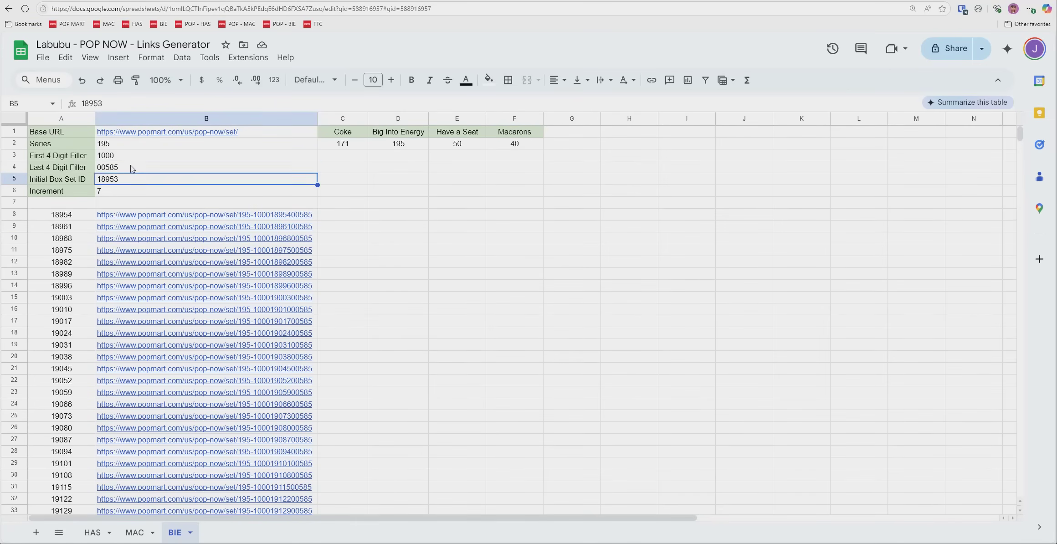
double_click(133, 166)
double_click(115, 166)
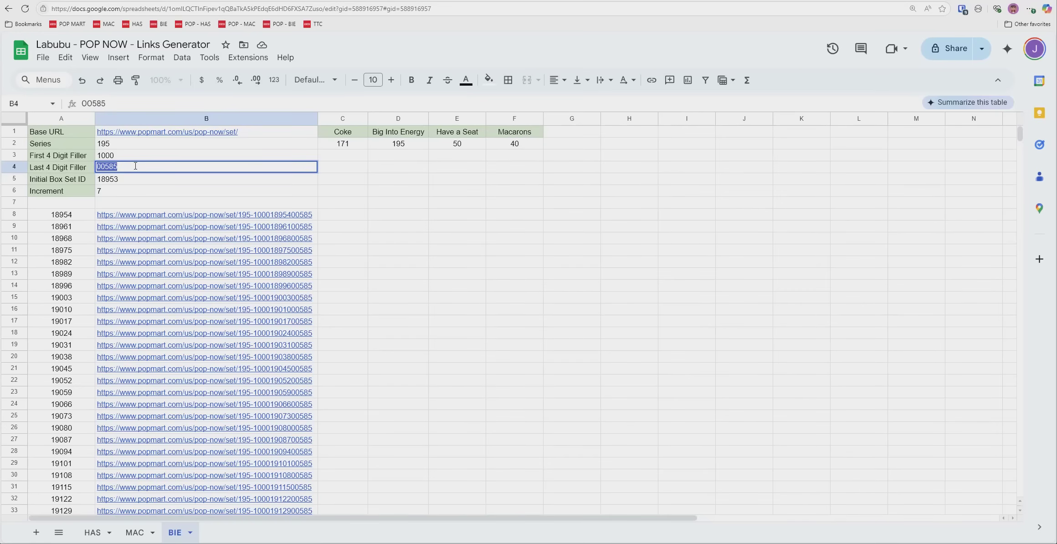
left_click(136, 151)
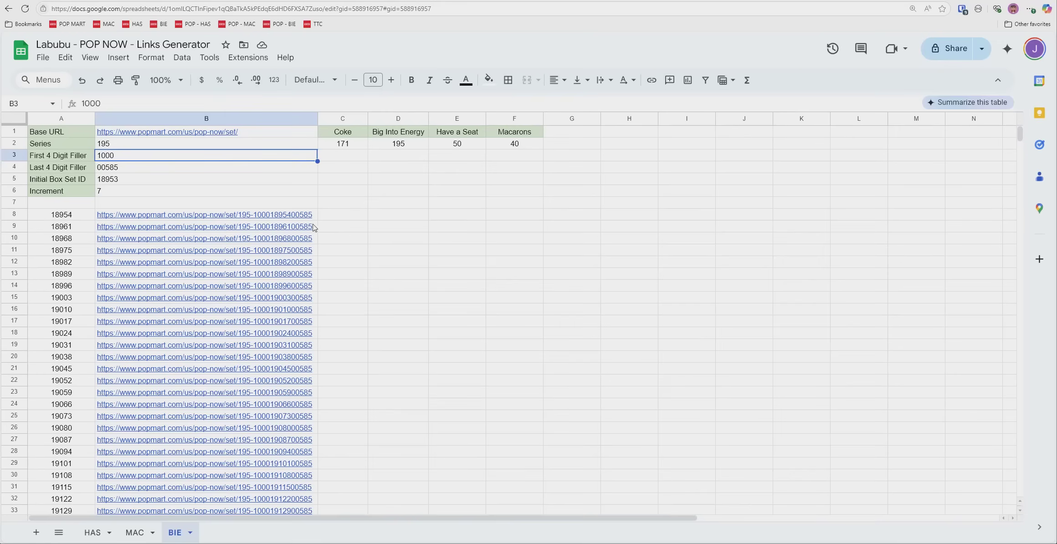
left_click(386, 252)
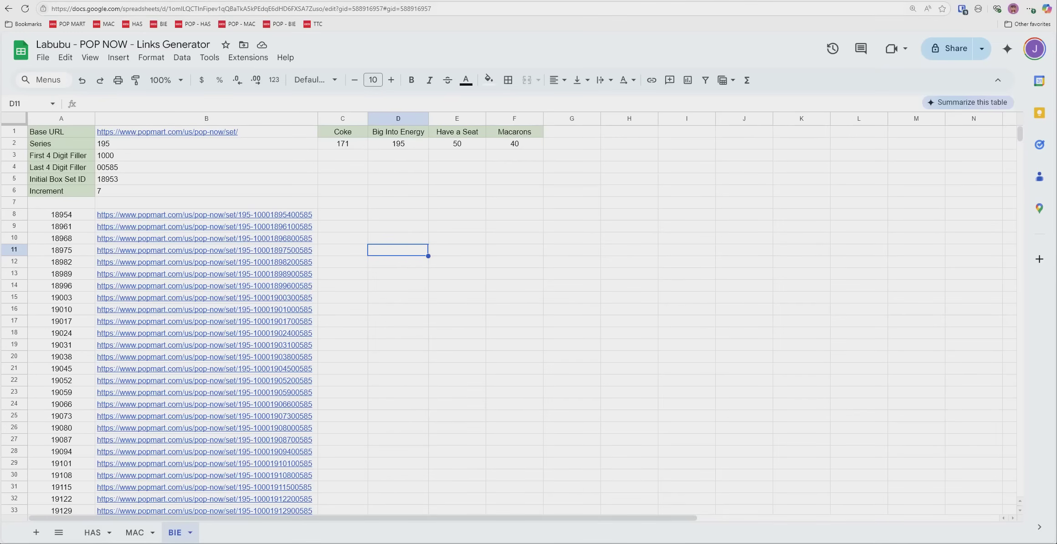
Step: Open Reddit's home feed in a new browser tab
key("ctrl+t")
type("reddit.com")
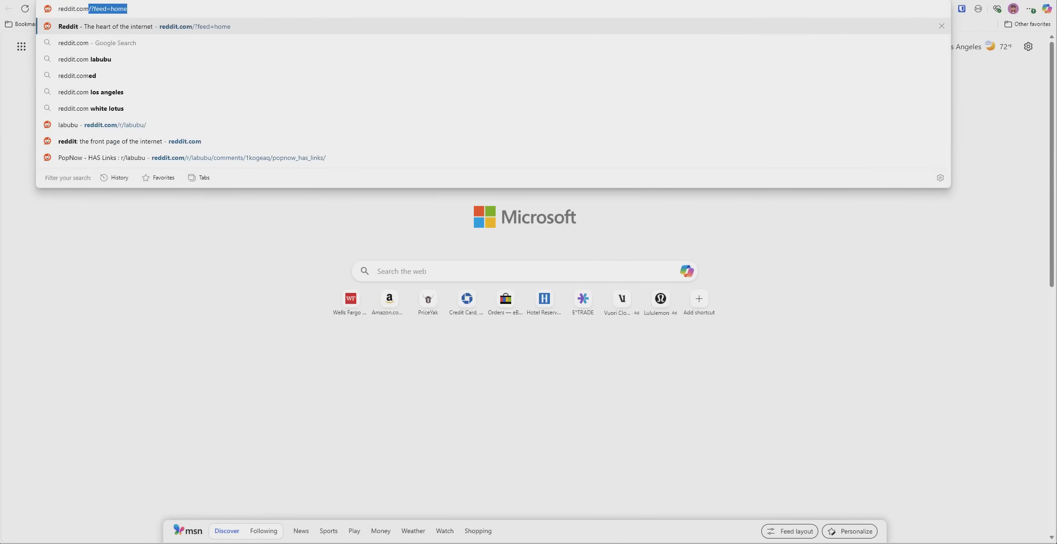
key("Return")
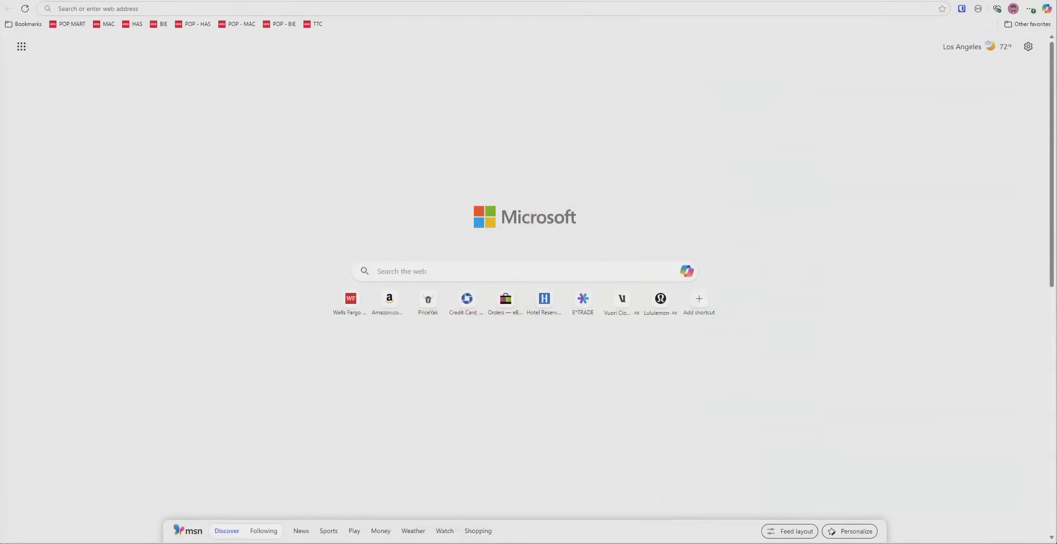
left_click(171, 8)
type("reddit.com/?feed=home")
key("Return")
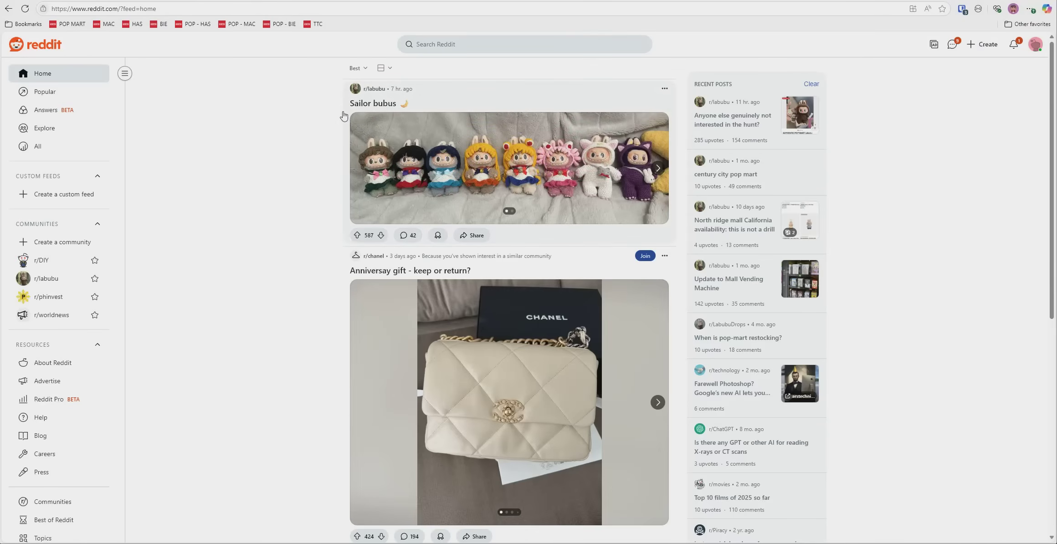
Step: Open the r/labubu community and its Labubu Chat chatroom
left_click(374, 89)
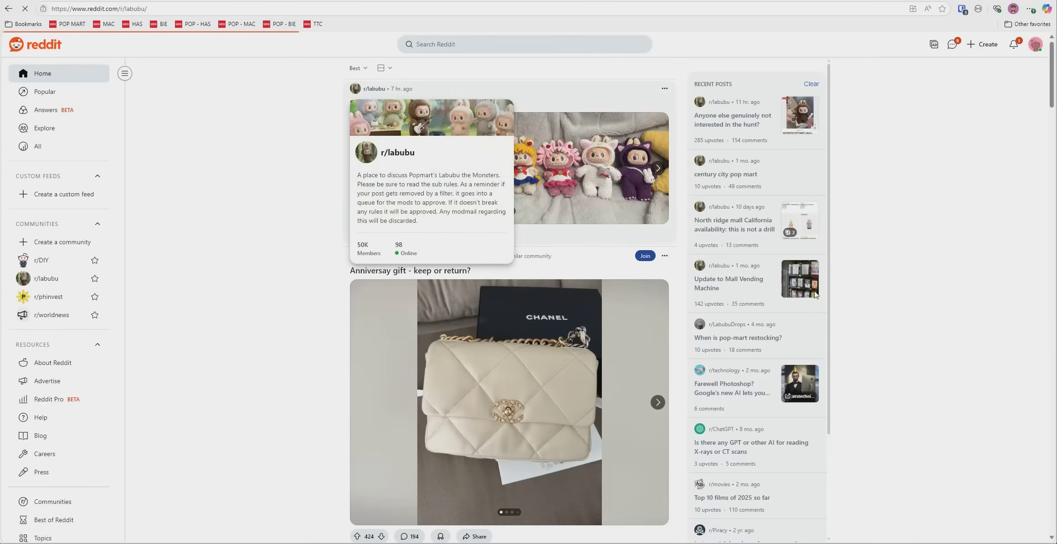
left_click(722, 420)
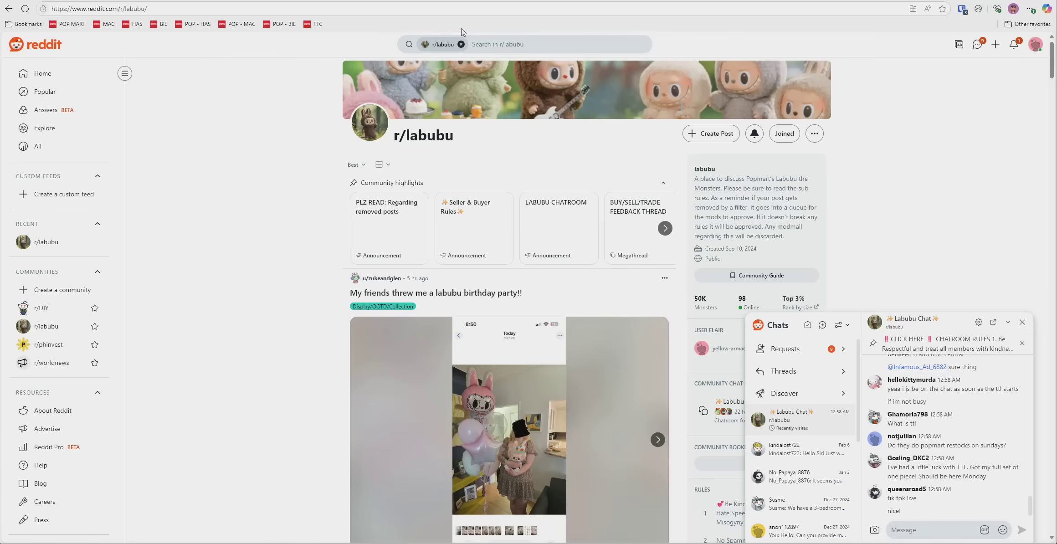
Step: Open the bookmarked Have a Seat POP NOW page and go back to the links spreadsheet
left_click(193, 28)
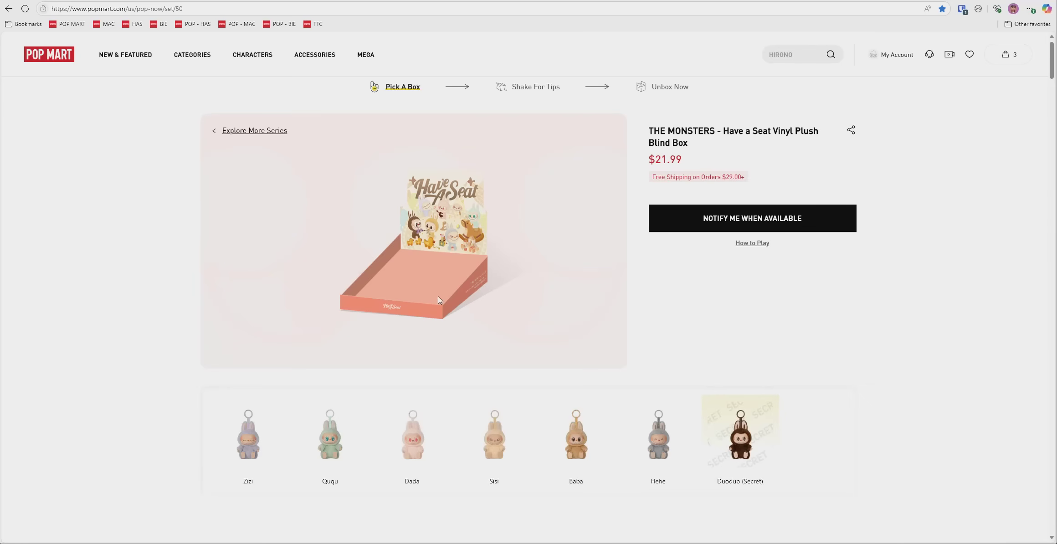
left_click(221, 0)
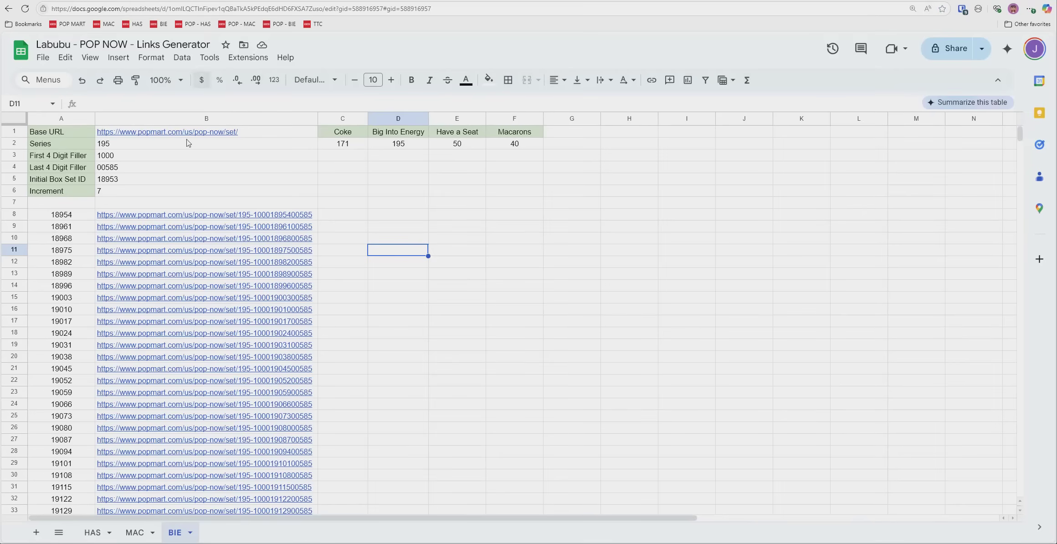
Step: Check the initial box set ID on the BIE sheet, then set the HAS sheet's Initial Box Set ID in B5 to 4000
double_click(124, 178)
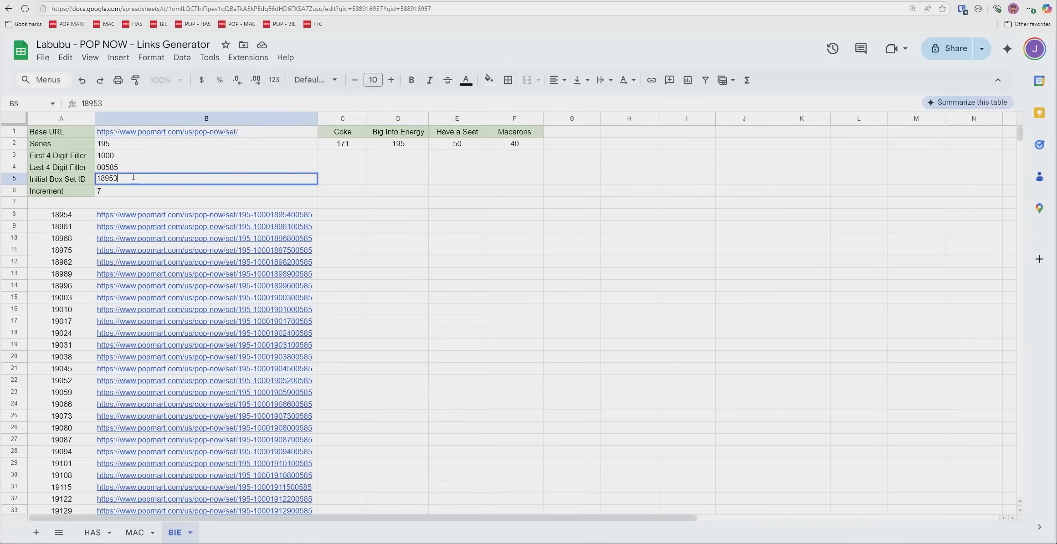
double_click(97, 179)
left_click(92, 532)
type("4999")
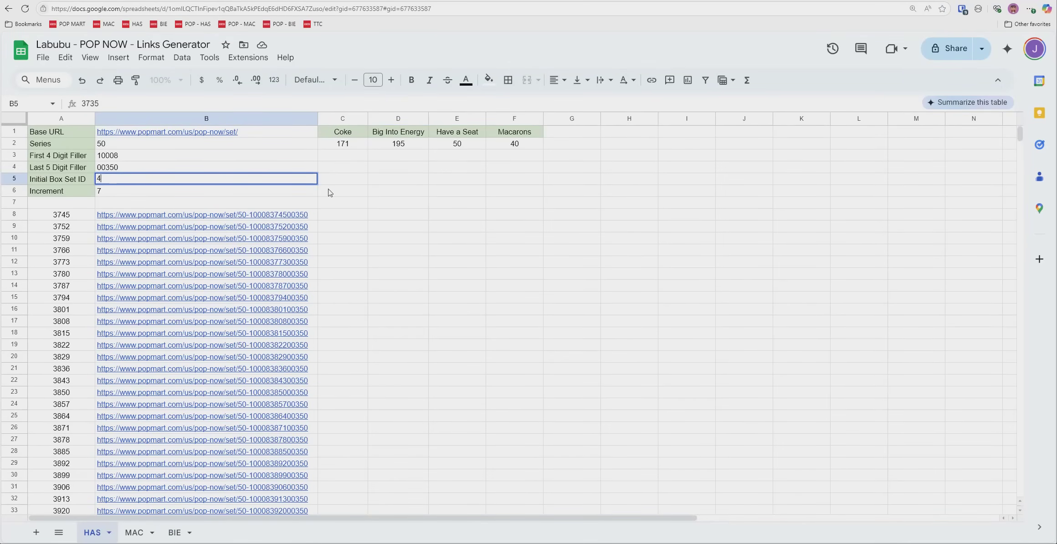
key("BackSpace")
key("BackSpace")
key("BackSpace")
type("000")
key("Return")
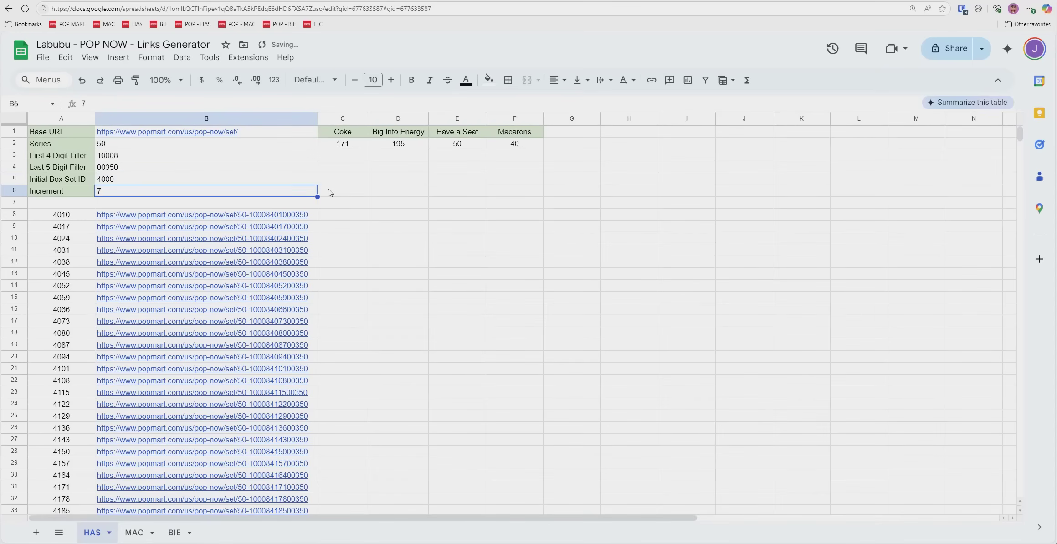
Step: Change the HAS sheet's Initial Box Set ID in B5 to 4100
left_click(131, 175)
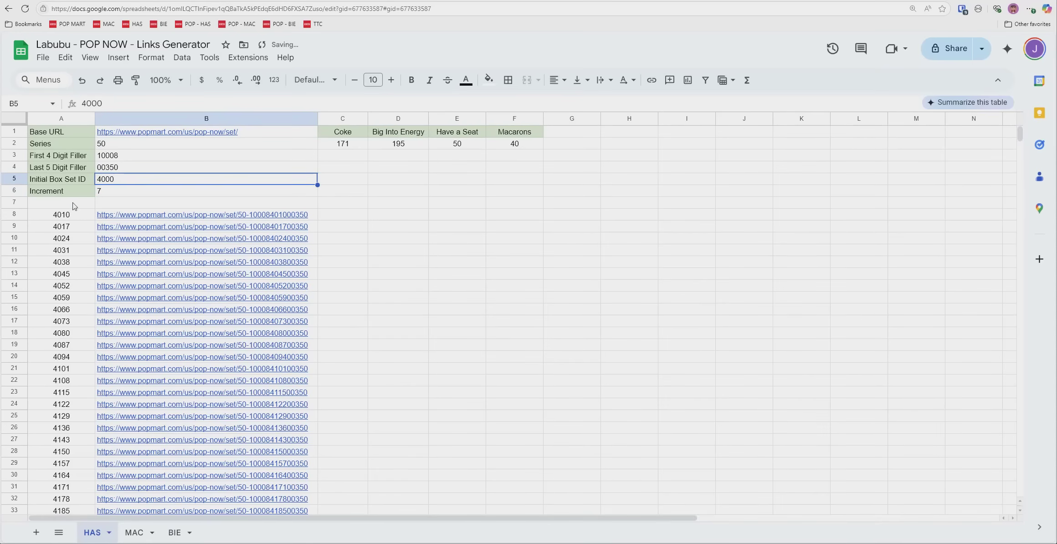
double_click(126, 178)
left_click(126, 179)
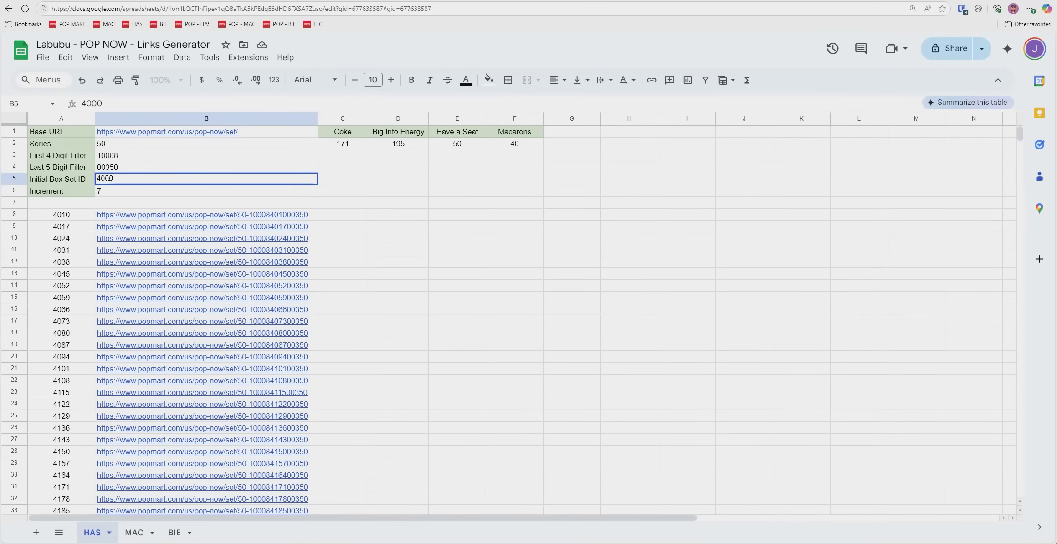
type("1")
key("Return")
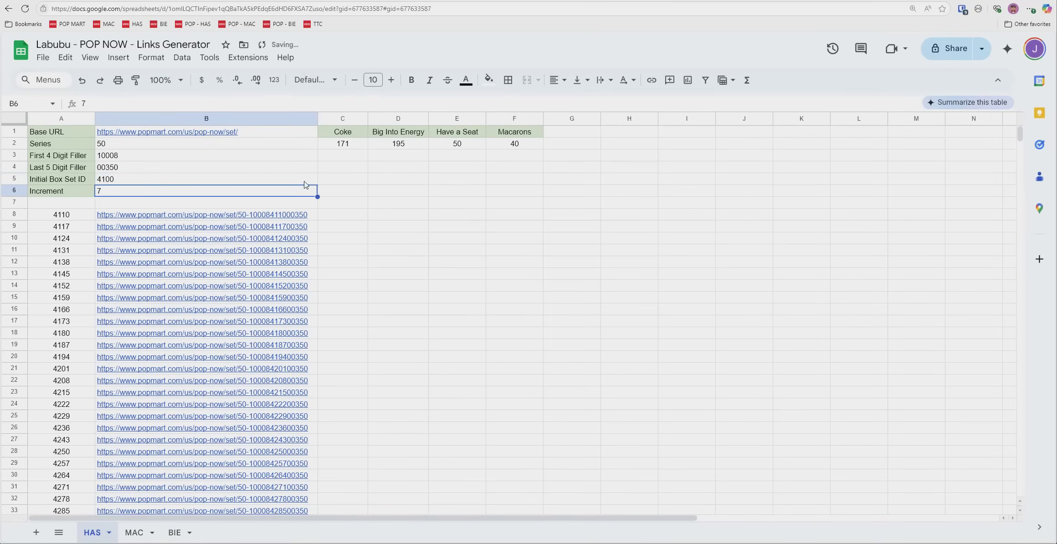
Step: Remove the + 10 offset from the formula in A8 so the first ID equals $B$5
left_click(73, 218)
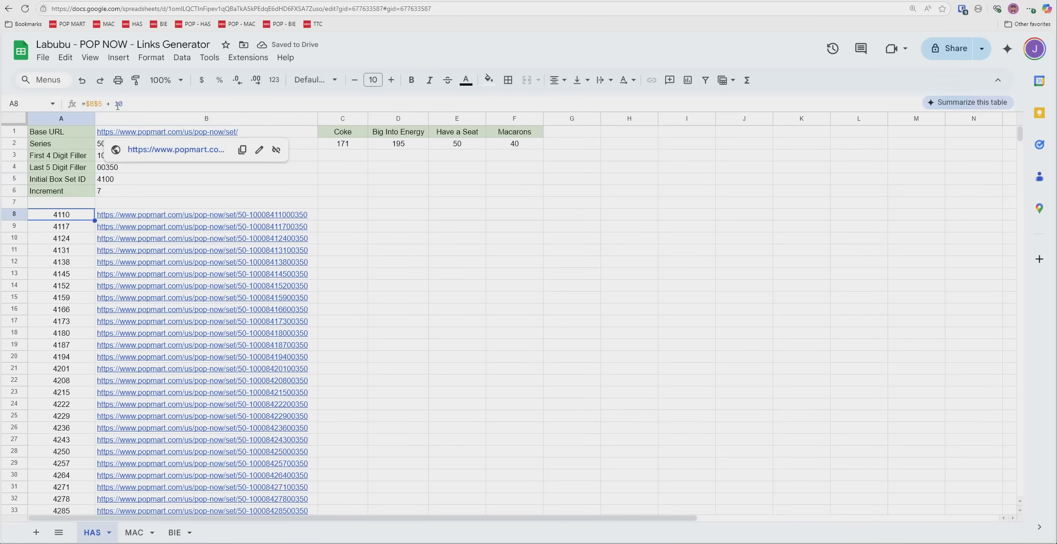
key("Delete")
key("Delete")
key("Delete")
key("Delete")
key("Return")
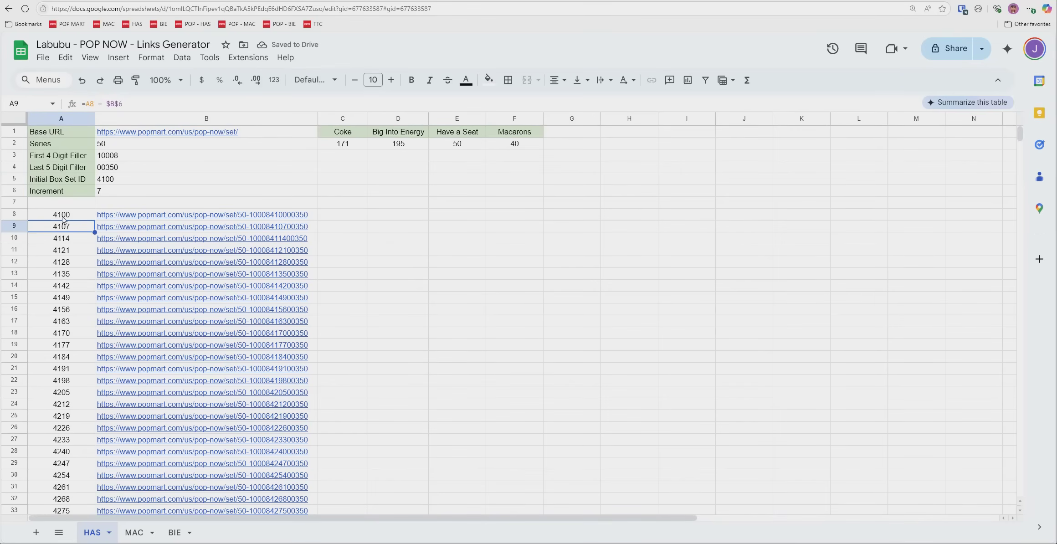
Step: Open the generated link for box set 4289 in B35, view its Pop Mart page, and return to the links spreadsheet
left_click(187, 217)
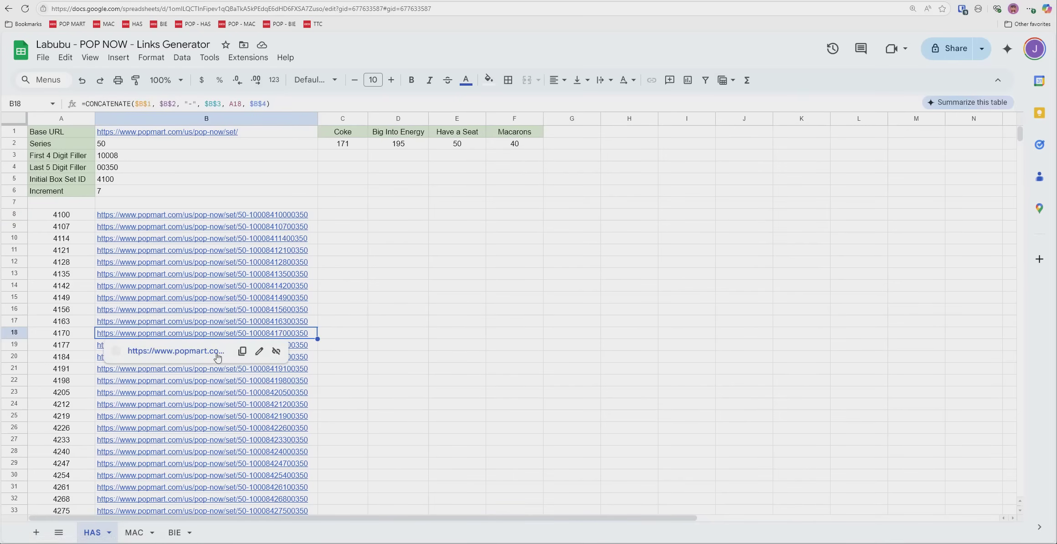
scroll(206, 351, "down", 4)
left_click(199, 356)
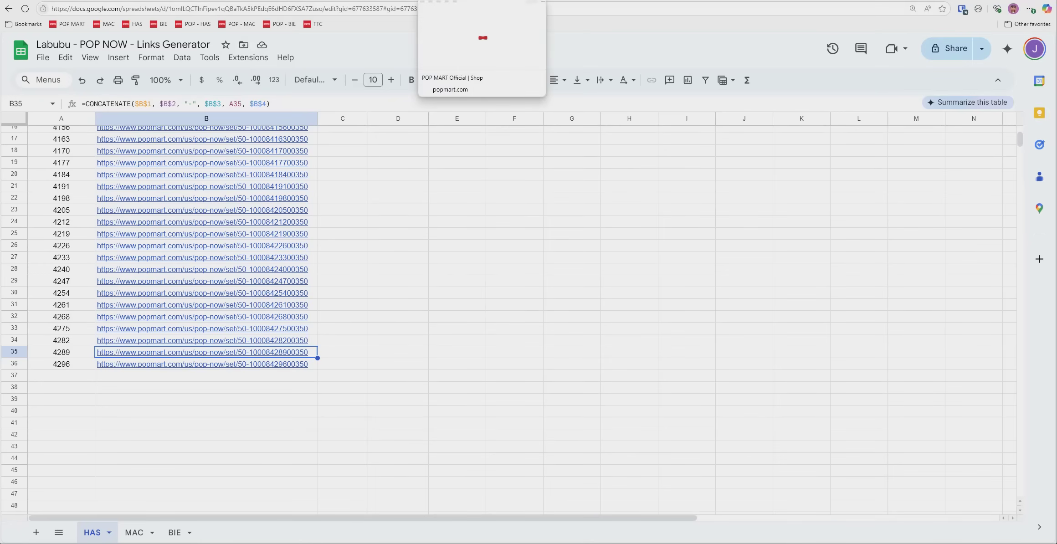
left_click(482, 1)
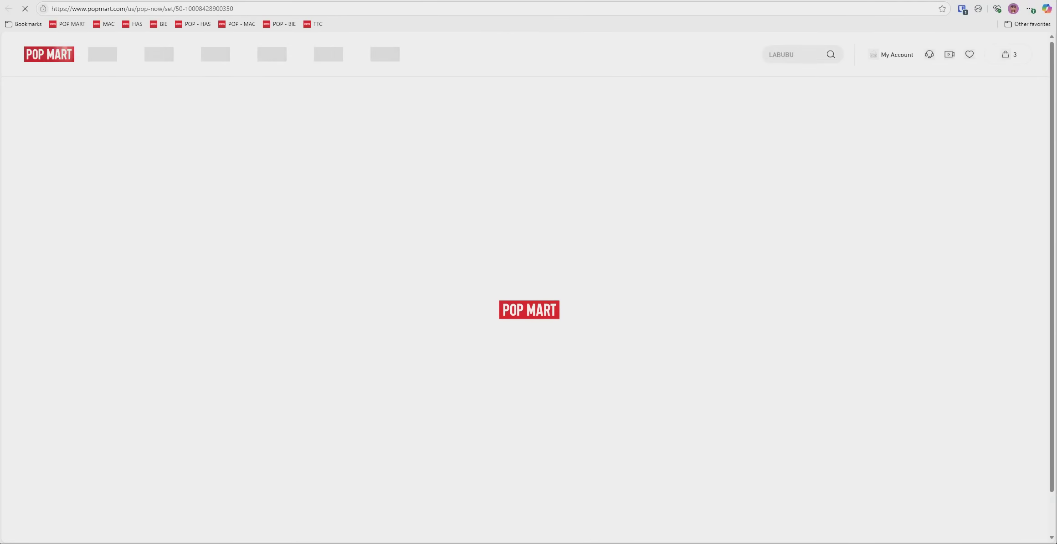
left_click(211, 1)
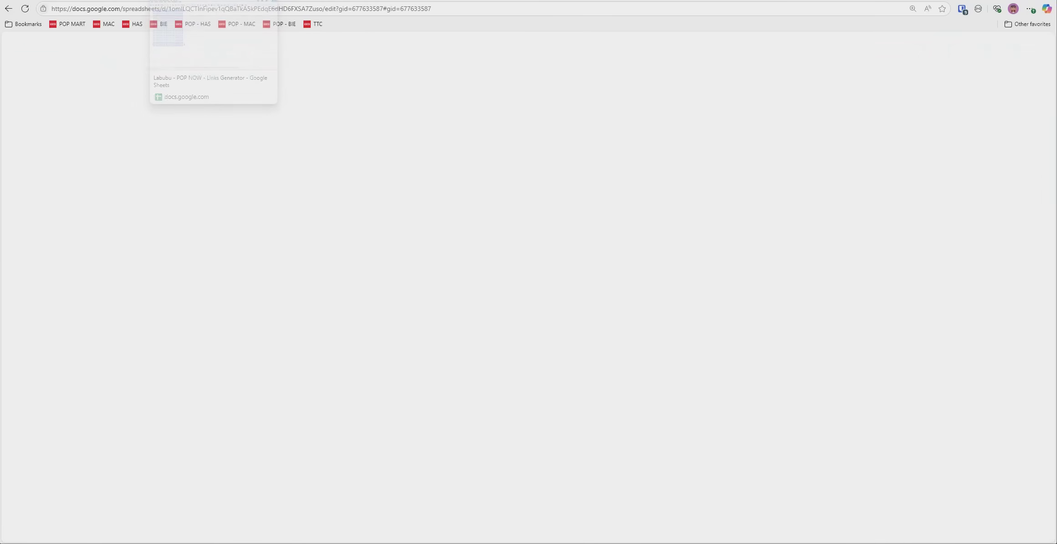
Step: Examine the generated HAS links through the end of the list, including those for IDs 4240 and 4296
scroll(218, 328, "up", 5)
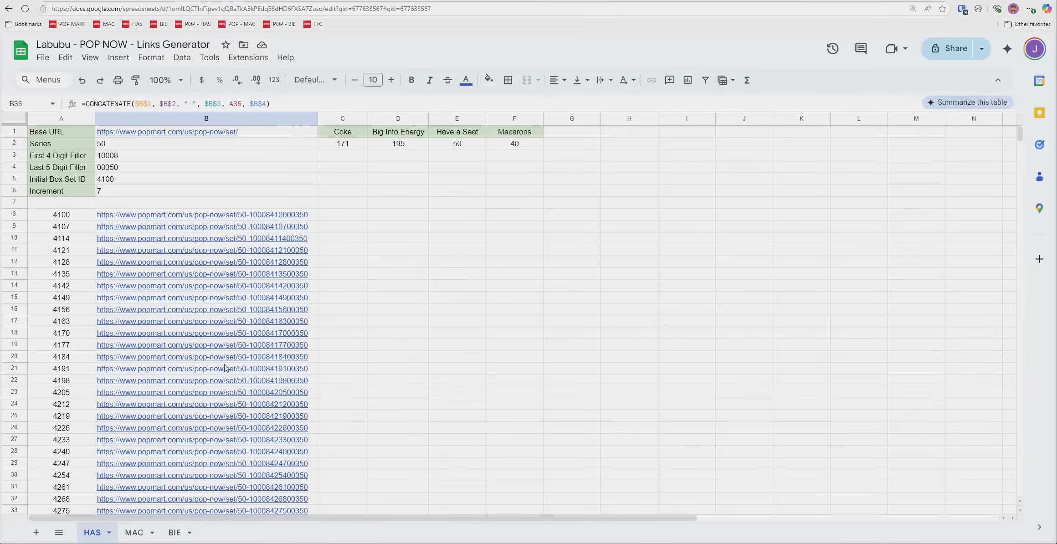
scroll(227, 360, "down", 4)
scroll(226, 355, "up", 1)
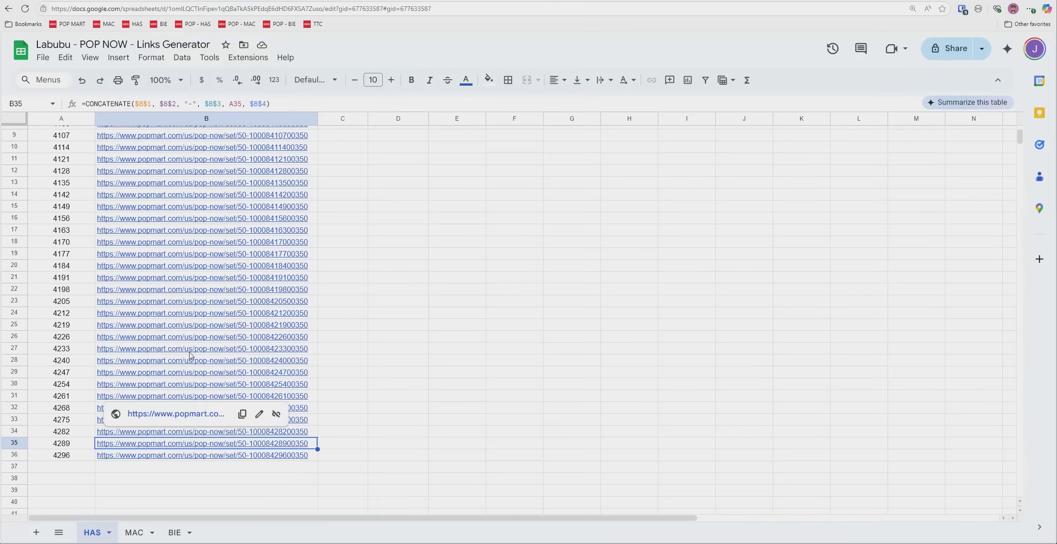
left_click(178, 363)
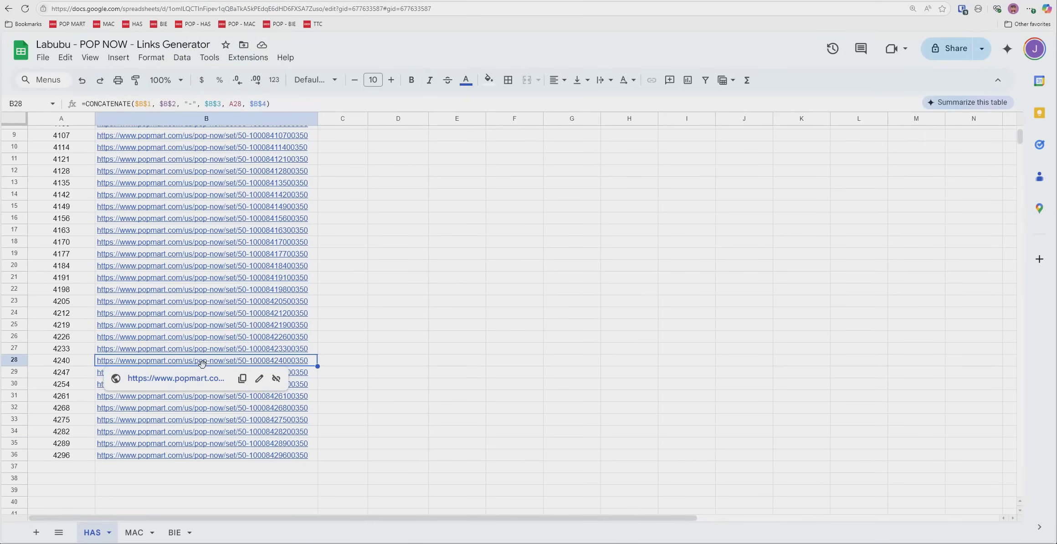
left_click(470, 347)
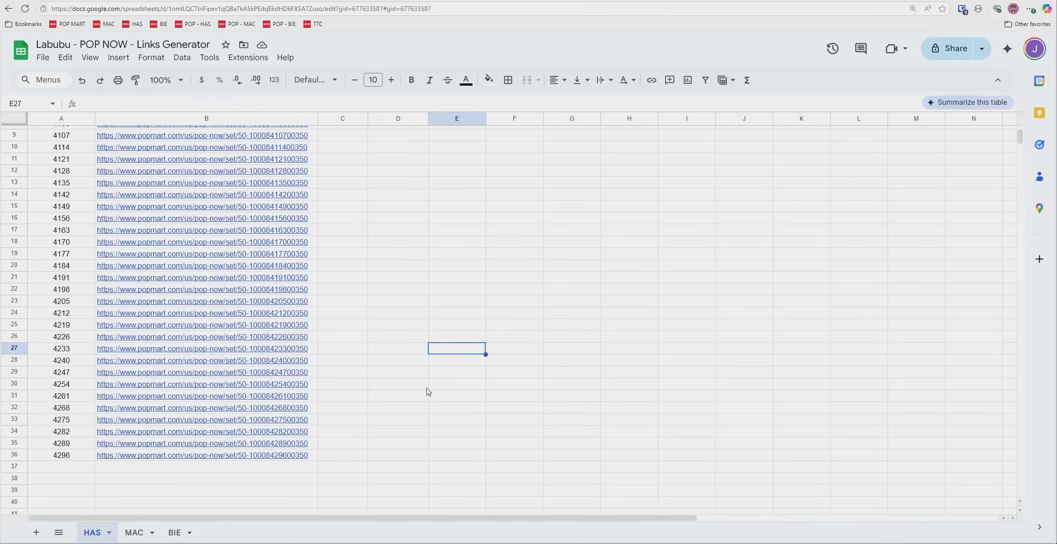
left_click(201, 455)
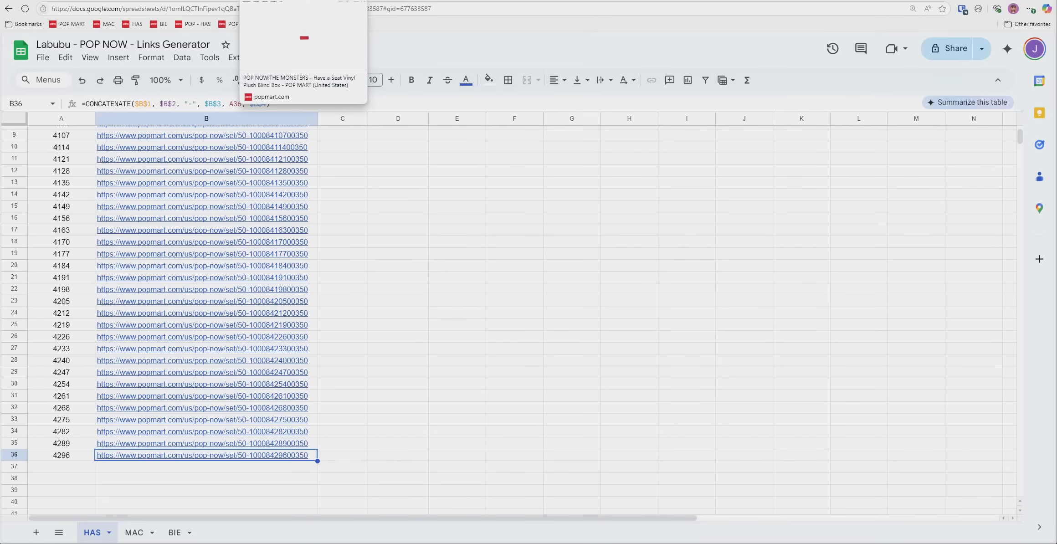
scroll(15, 247, "up", 3)
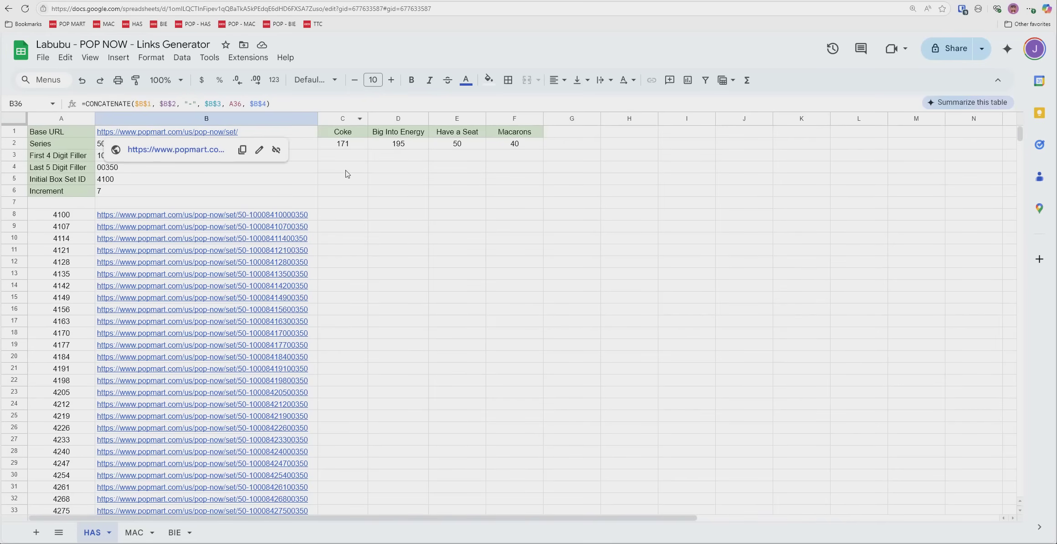
left_click(501, 225)
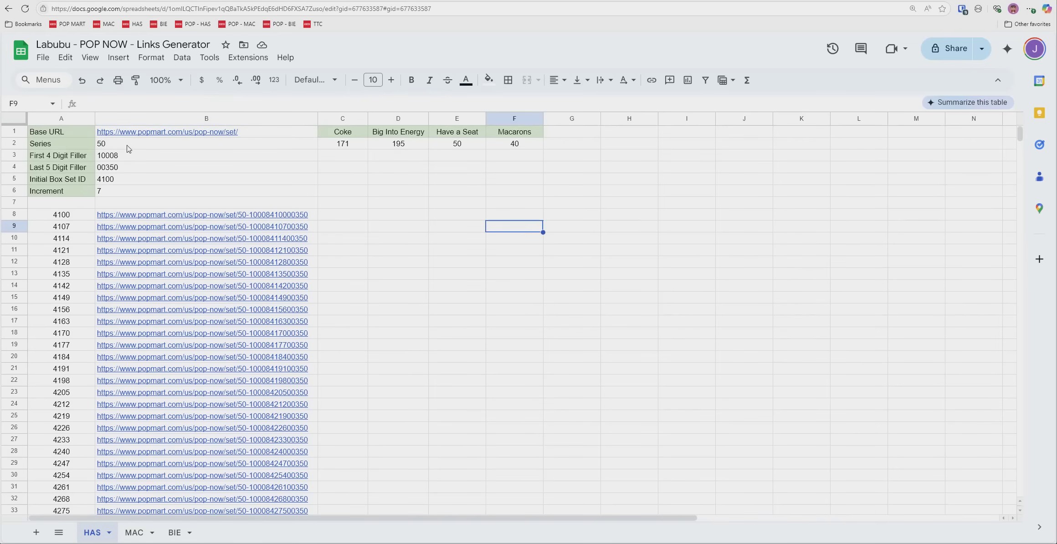
Step: Inspect the HAS sheet's base URL, series, first and last digit fillers, and increment in column B
left_click(277, 133)
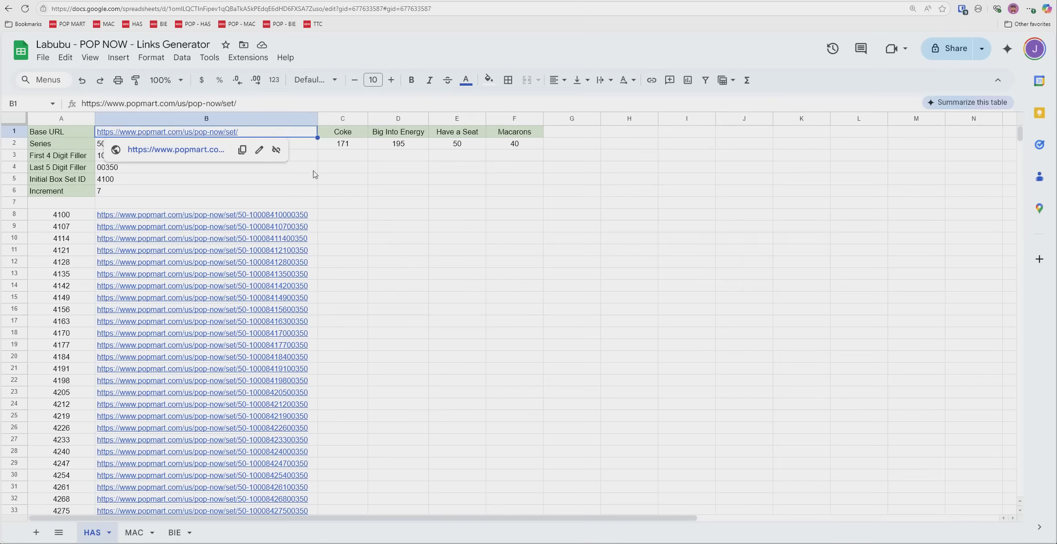
left_click(320, 174)
left_click(259, 145)
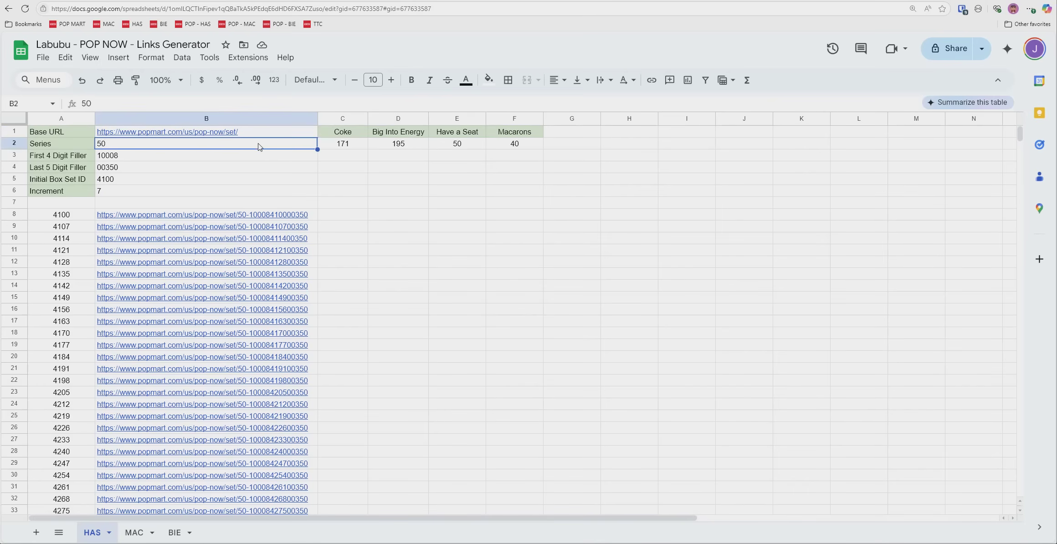
left_click(213, 158)
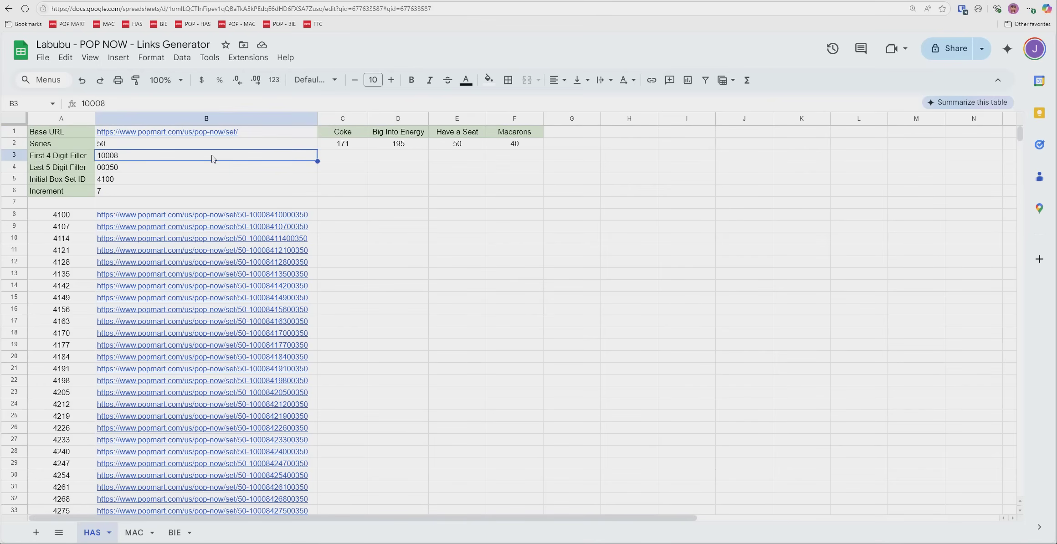
left_click(138, 172)
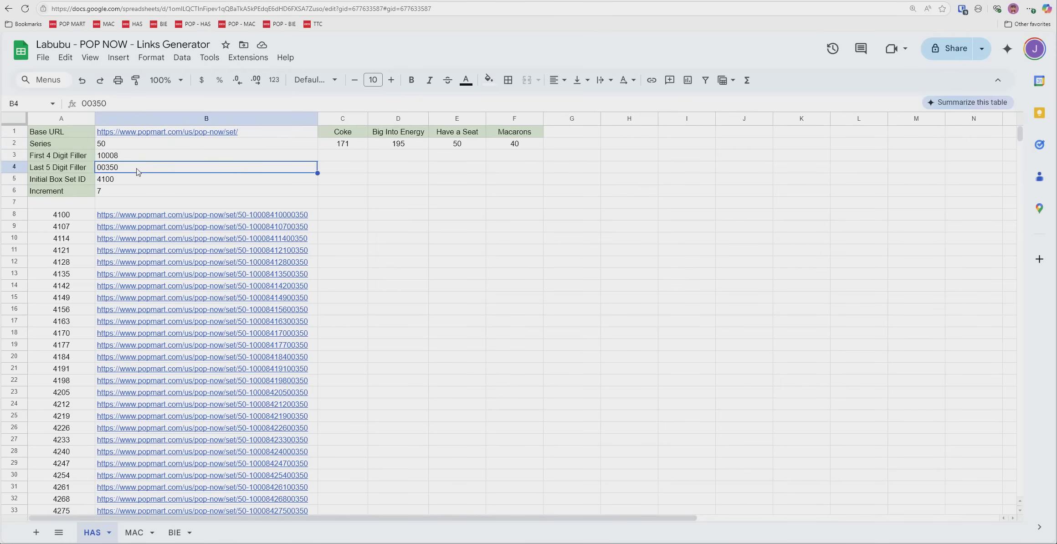
left_click(126, 191)
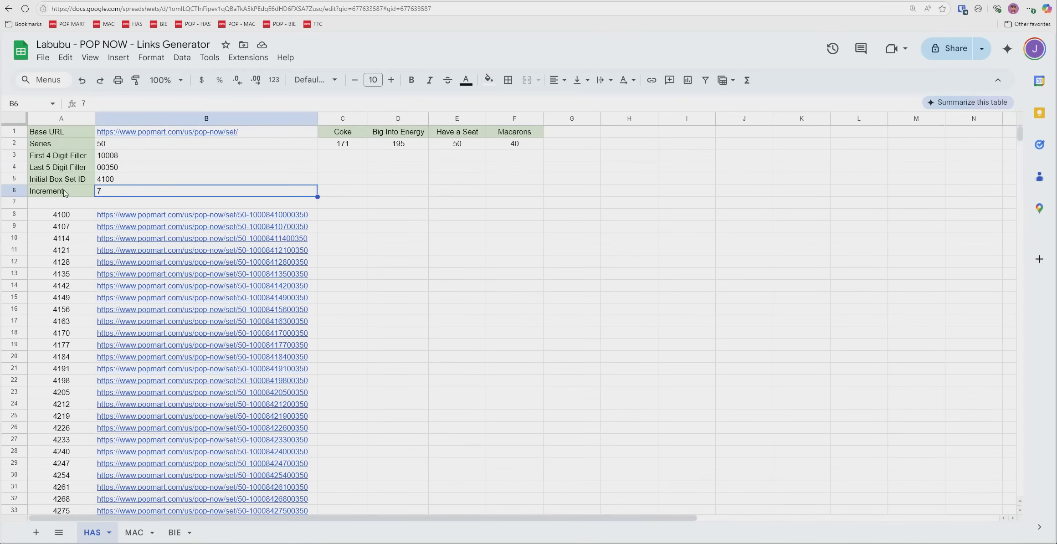
Step: Set the HAS sheet's Initial Box Set ID in B5 to 4300
left_click(140, 181)
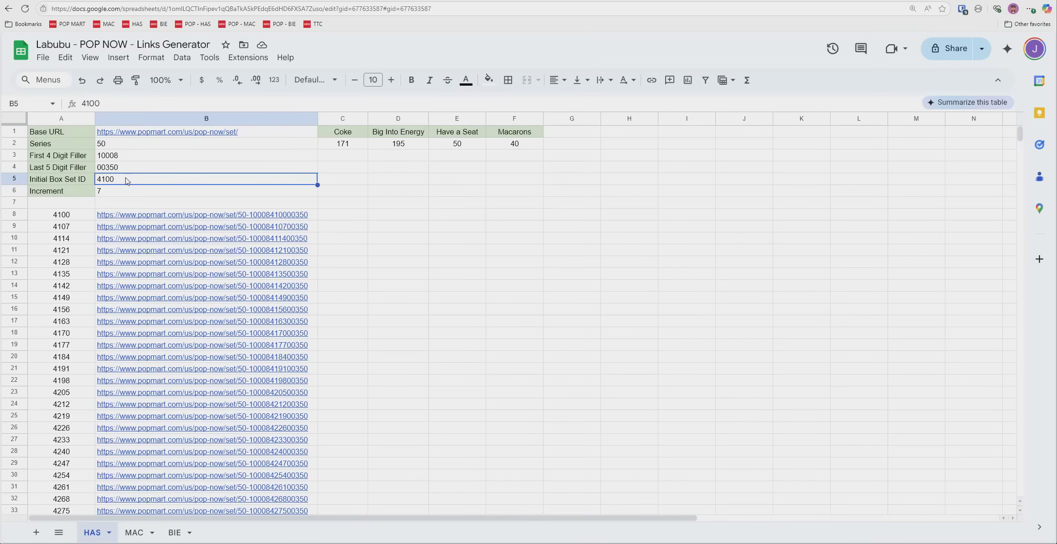
double_click(128, 180)
key("BackSpace")
key("BackSpace")
key("BackSpace")
type("300")
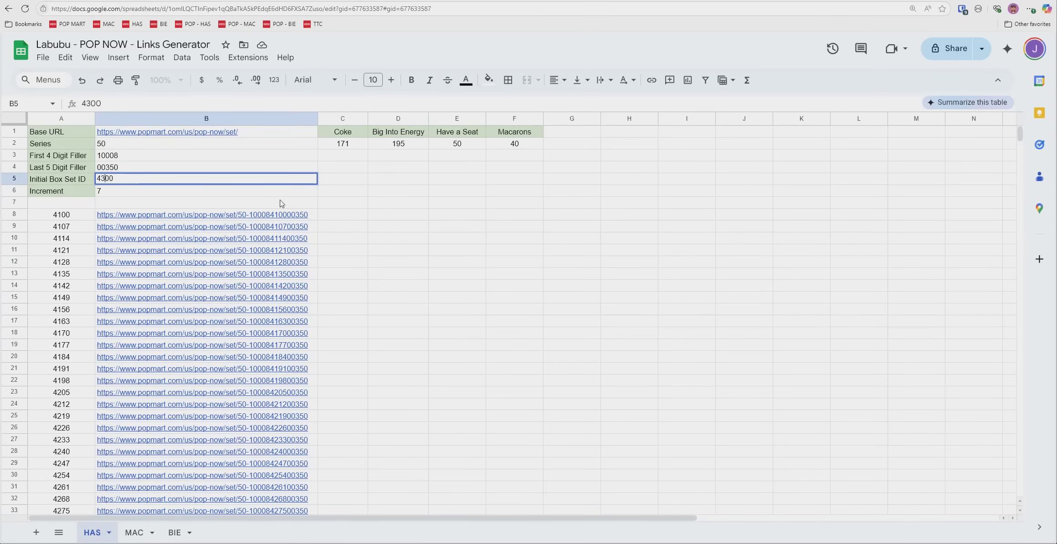
left_click(441, 225)
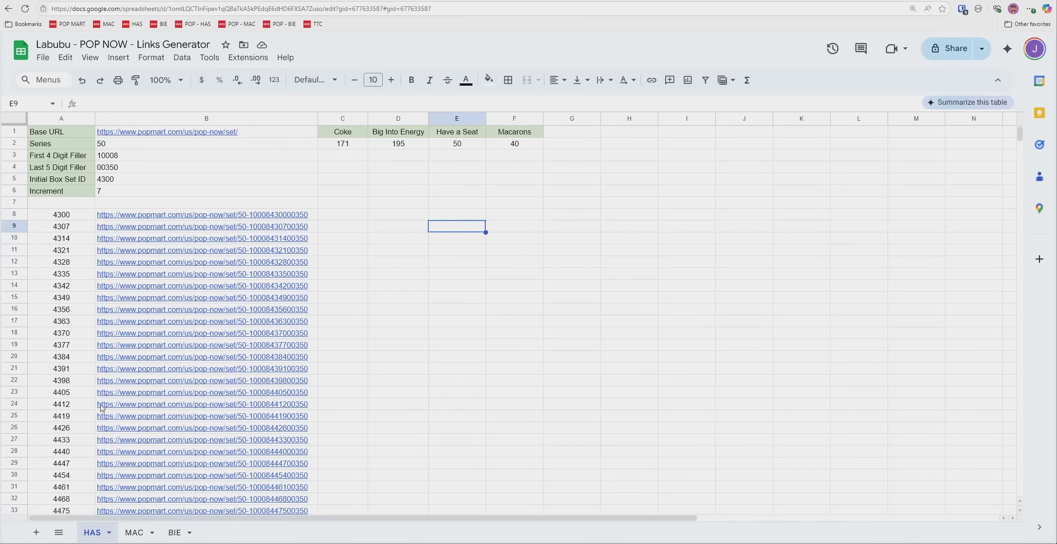
Step: Inspect the Initial Box Set ID in B5 without changing it
double_click(118, 180)
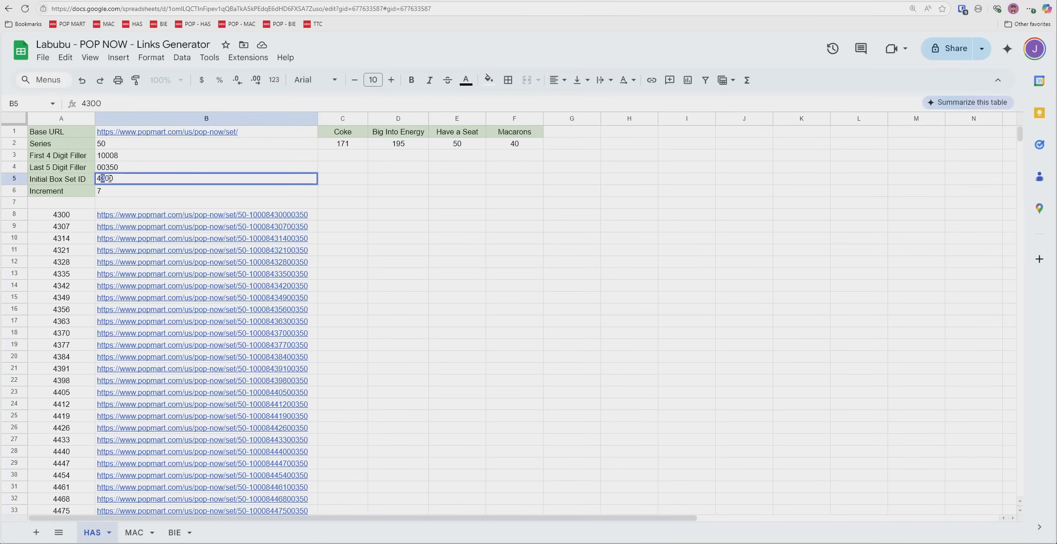
left_click(401, 203)
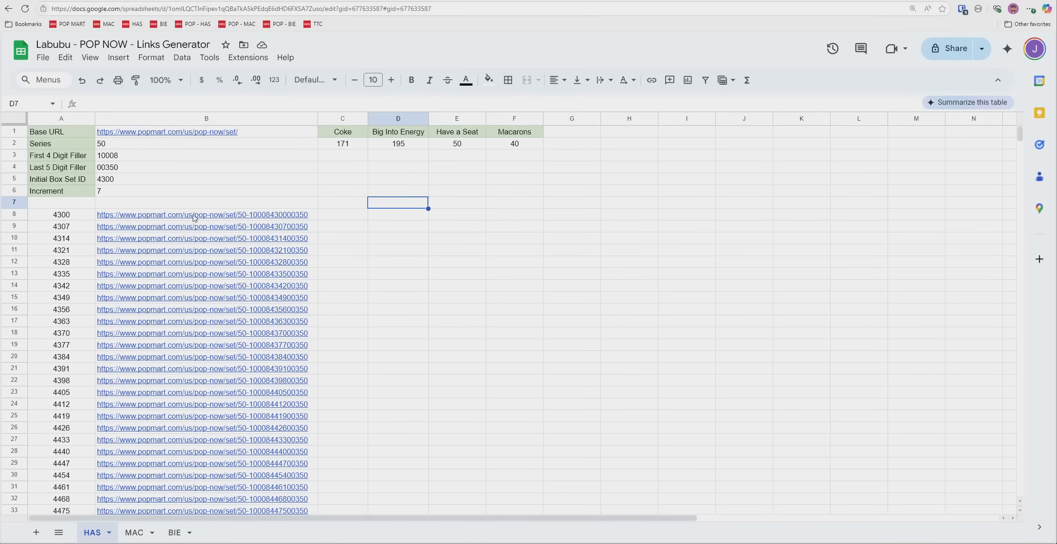
left_click(126, 179)
left_click(521, 308)
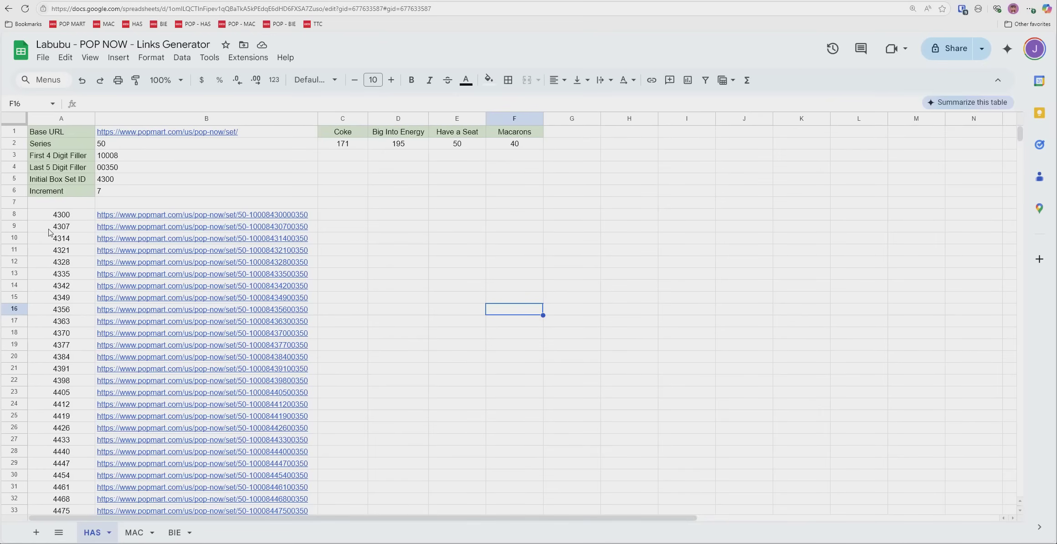
Step: Offset the first generated ID by one by changing the formula in A8 to =$B$5 +1
left_click(63, 215)
left_click(147, 105)
type("=$B$5")
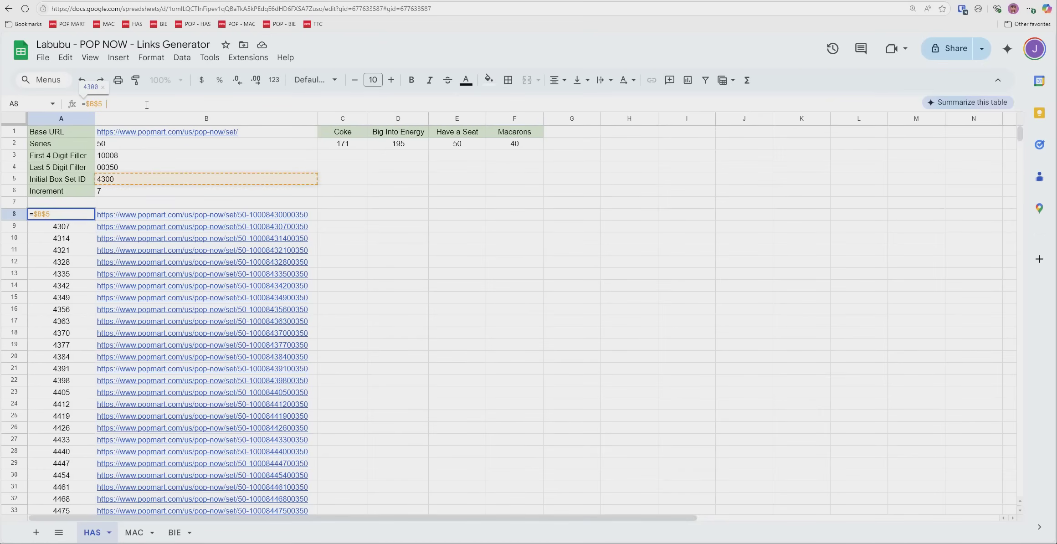
type("+1")
key("Return")
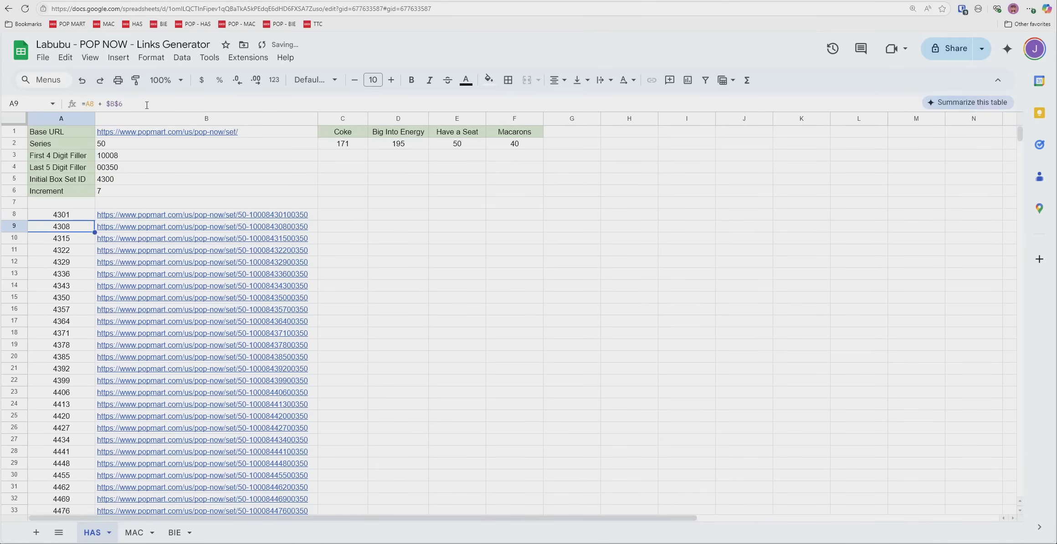